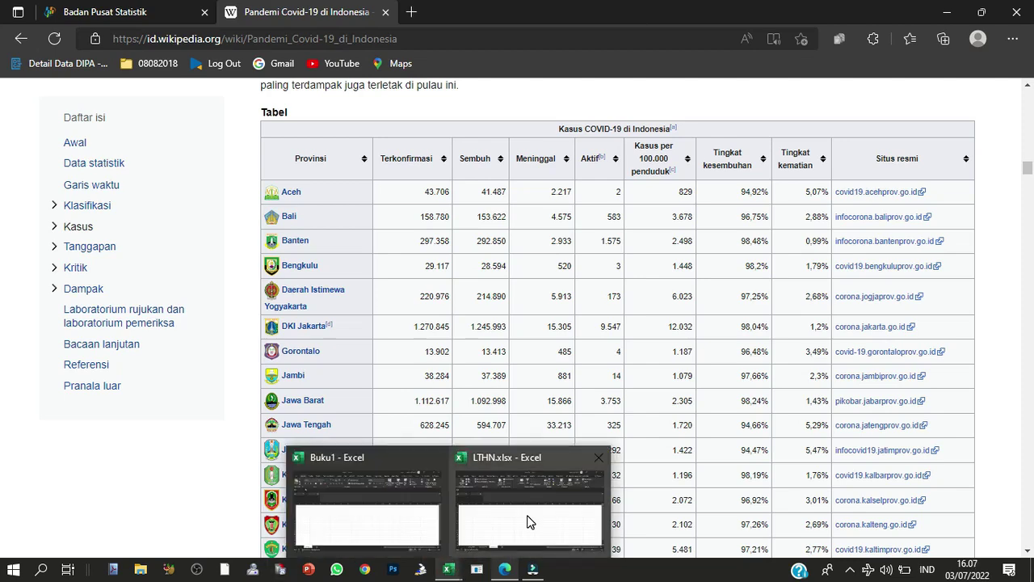
# Switch from the Wikipedia page to the LTHN.xlsx workbook in Excel
pyautogui.click(530, 522)
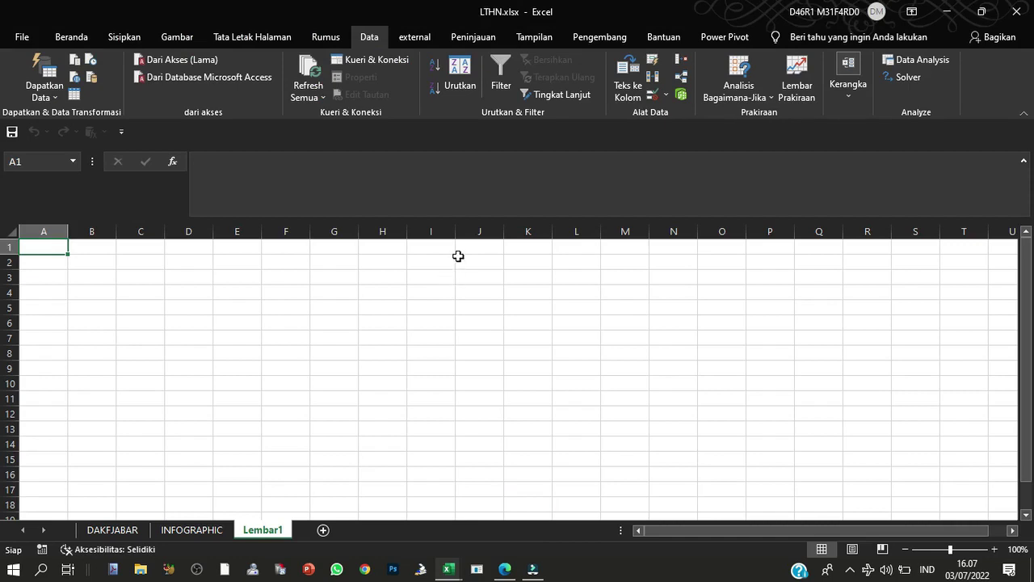
pyautogui.click(93, 59)
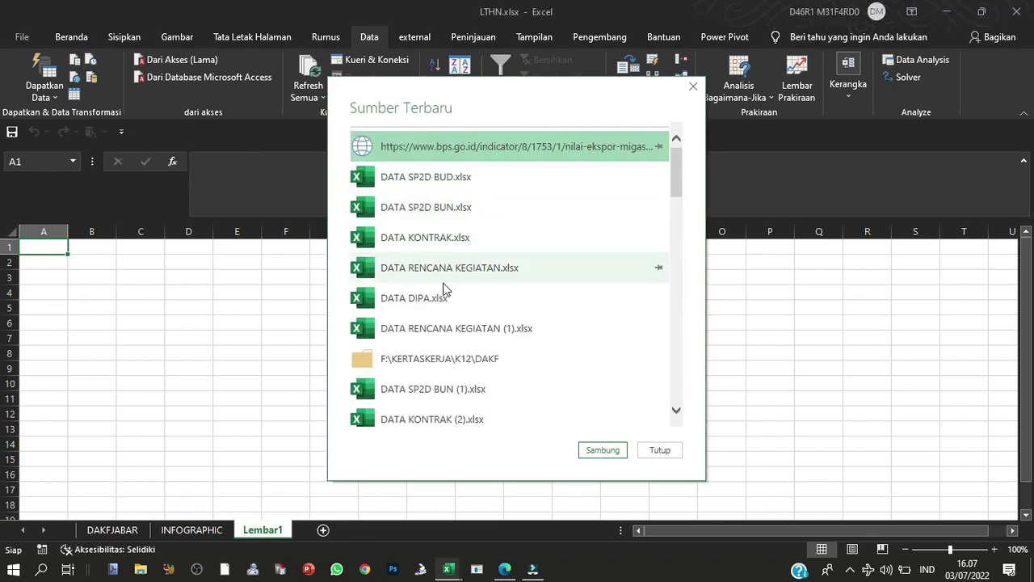
pyautogui.scroll(-1, 540, 264)
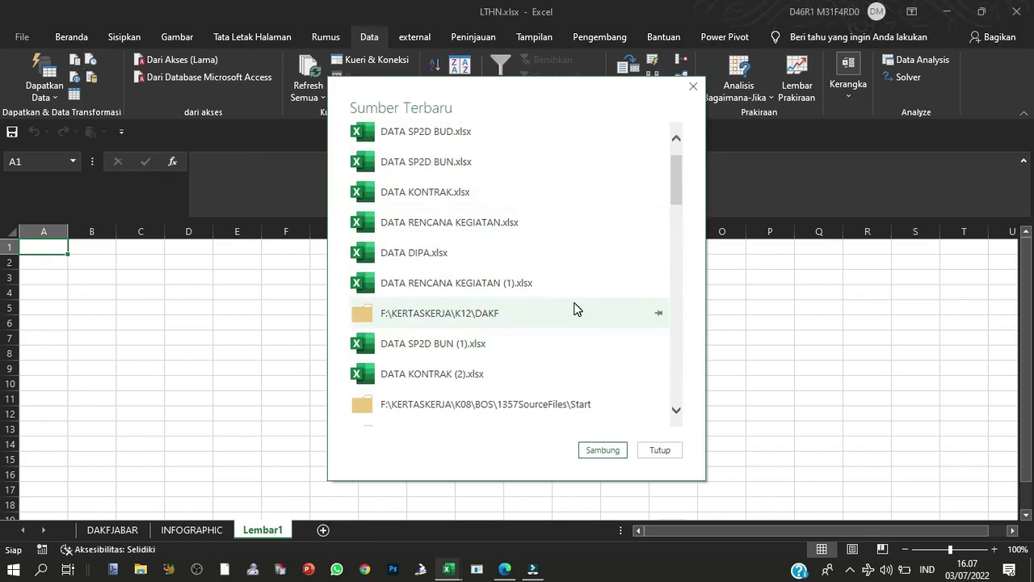
pyautogui.scroll(-2, 575, 307)
pyautogui.click(676, 453)
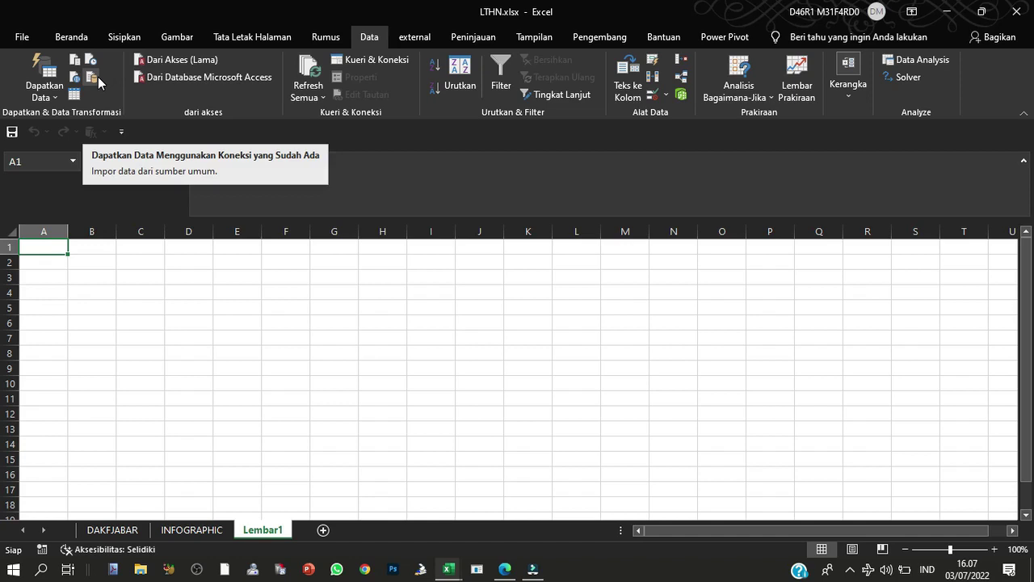
pyautogui.click(99, 81)
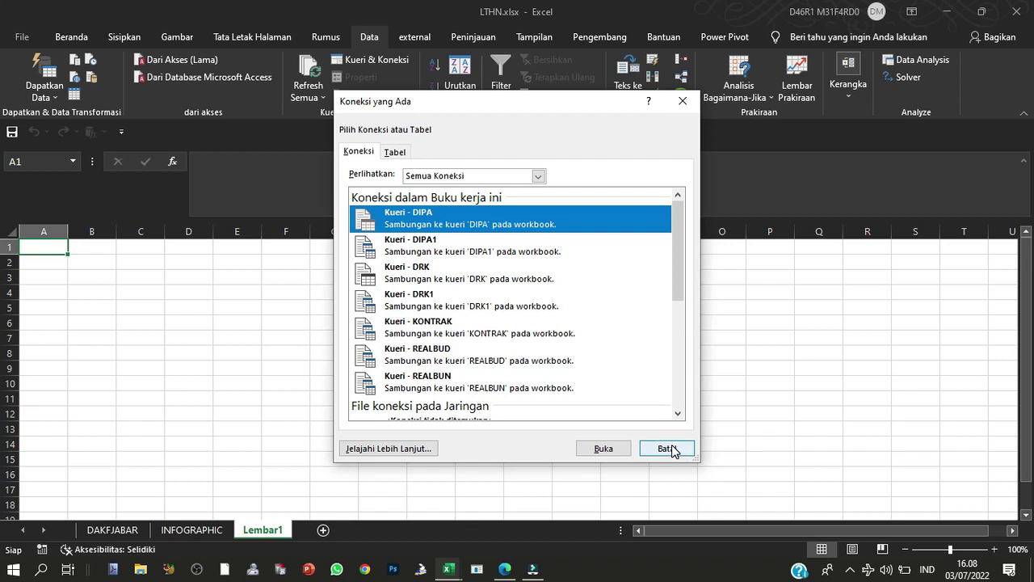
pyautogui.click(670, 450)
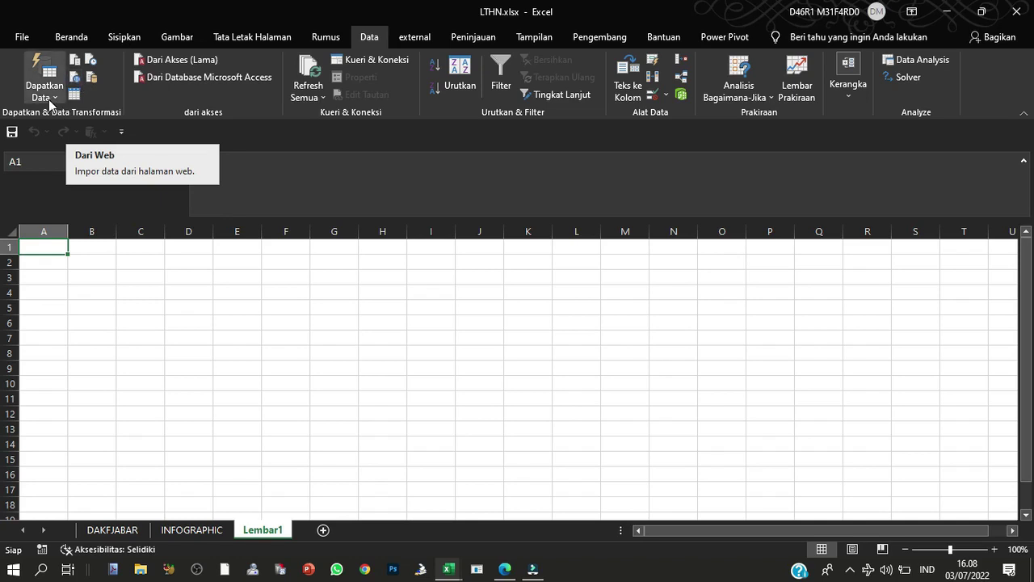
# Create a blank query, Kueri1, via Dapatkan Data > Dari Sumber Lain > Kueri Kosong
pyautogui.click(48, 98)
pyautogui.moveTo(74, 77)
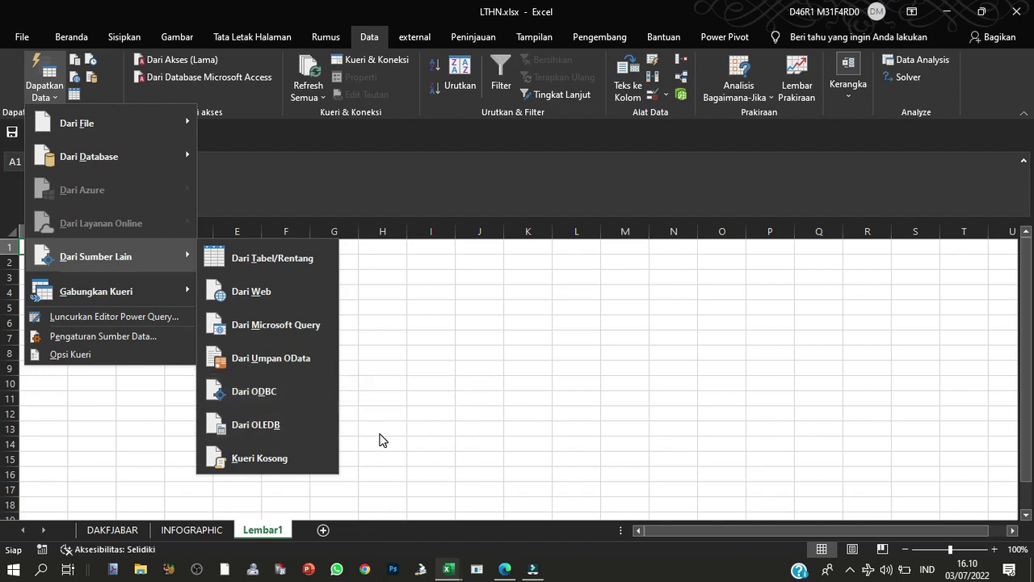
pyautogui.click(302, 450)
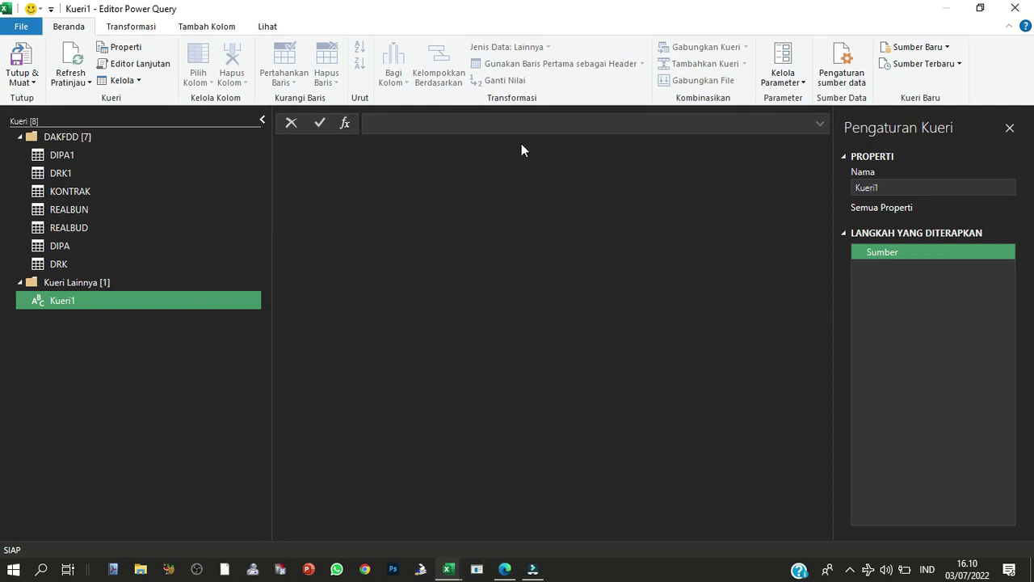
# Delete the empty Kueri1 query
pyautogui.rightClick(74, 300)
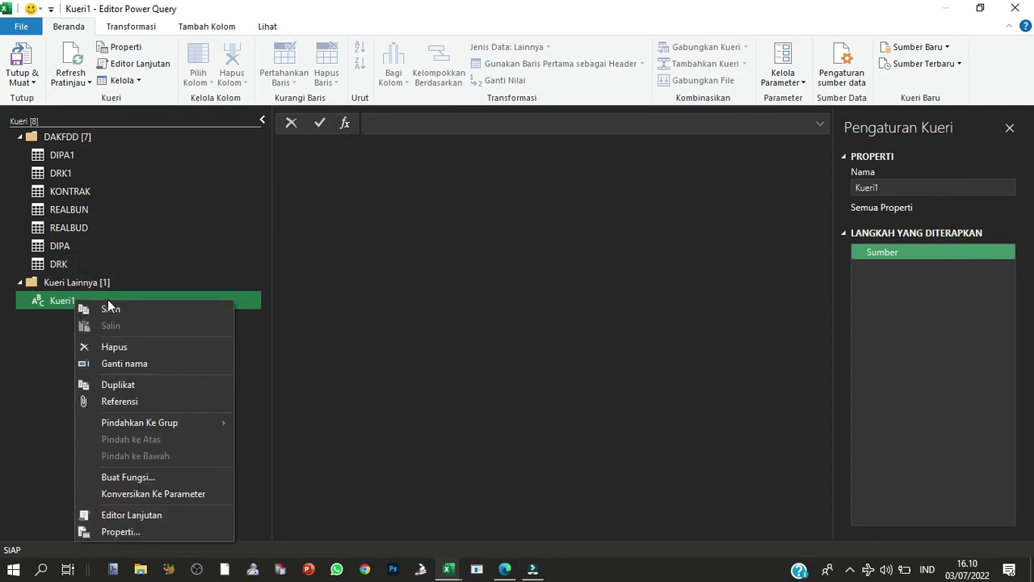
pyautogui.click(130, 346)
pyautogui.click(591, 309)
# Start a new Web query from the Queries pane and return to the Wikipedia page
pyautogui.rightClick(76, 344)
pyautogui.moveTo(236, 410)
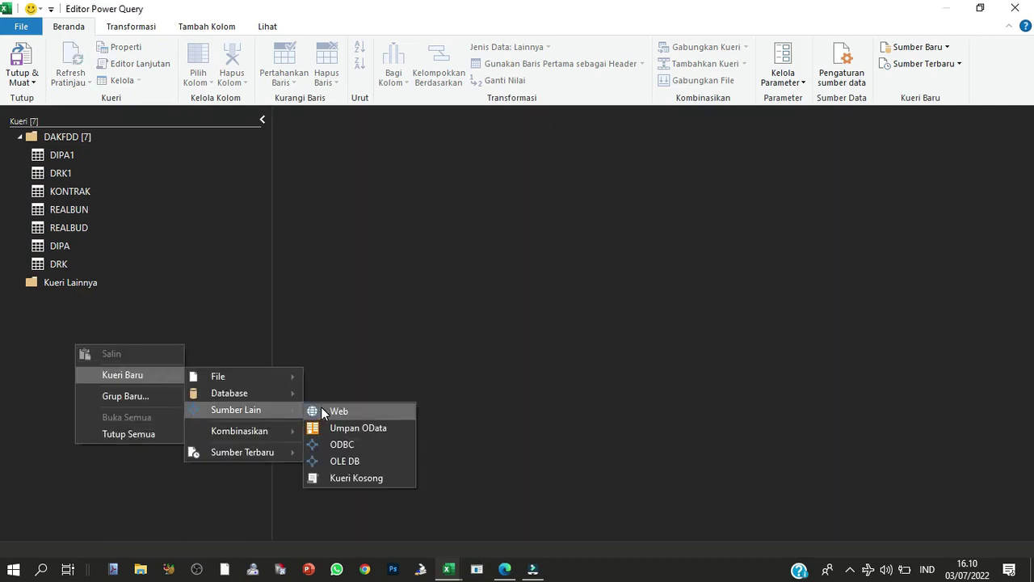
pyautogui.click(321, 408)
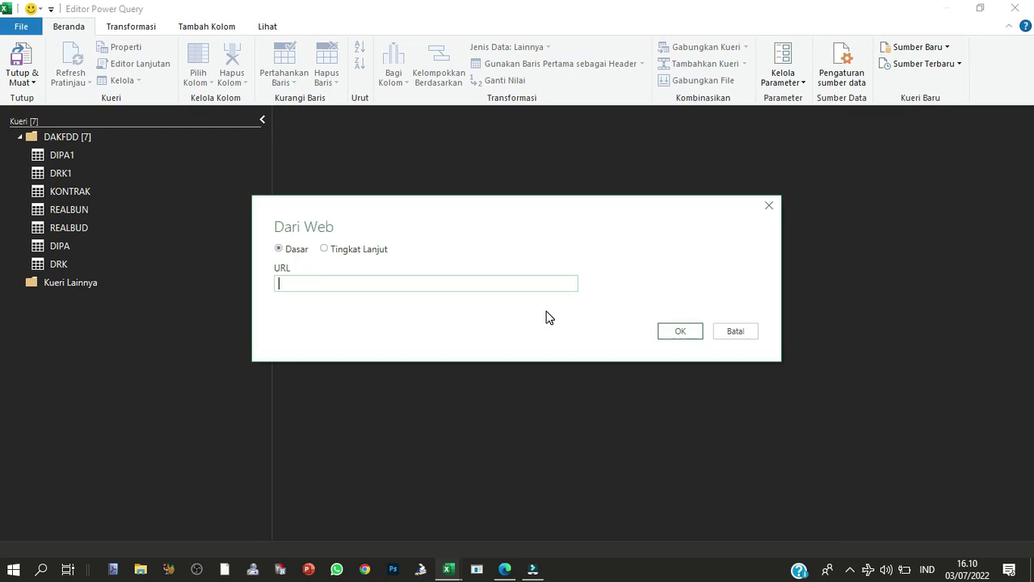
pyautogui.click(505, 568)
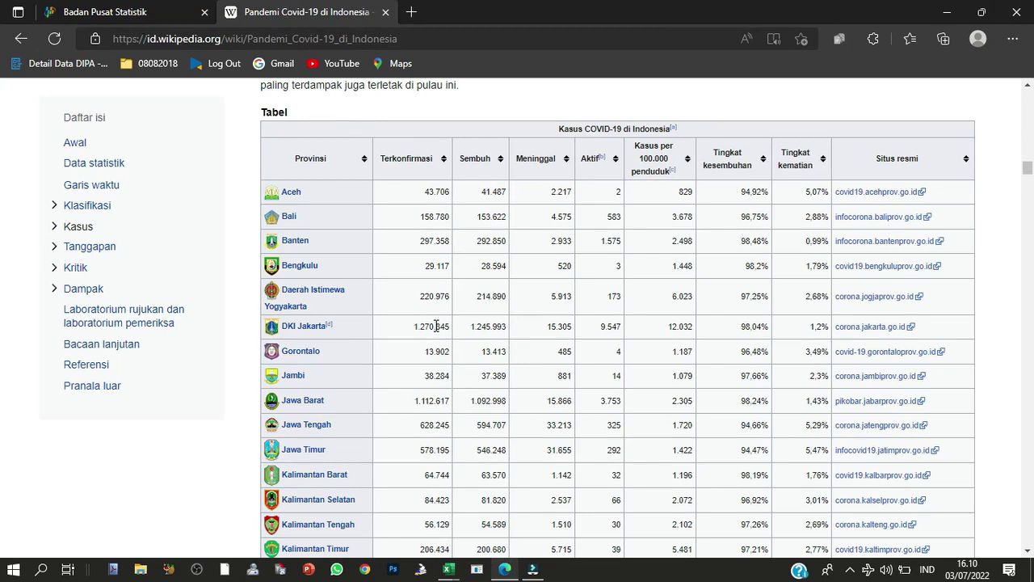
# Scroll through the Wikipedia Covid-19 article to review the province table
pyautogui.scroll(1, 436, 326)
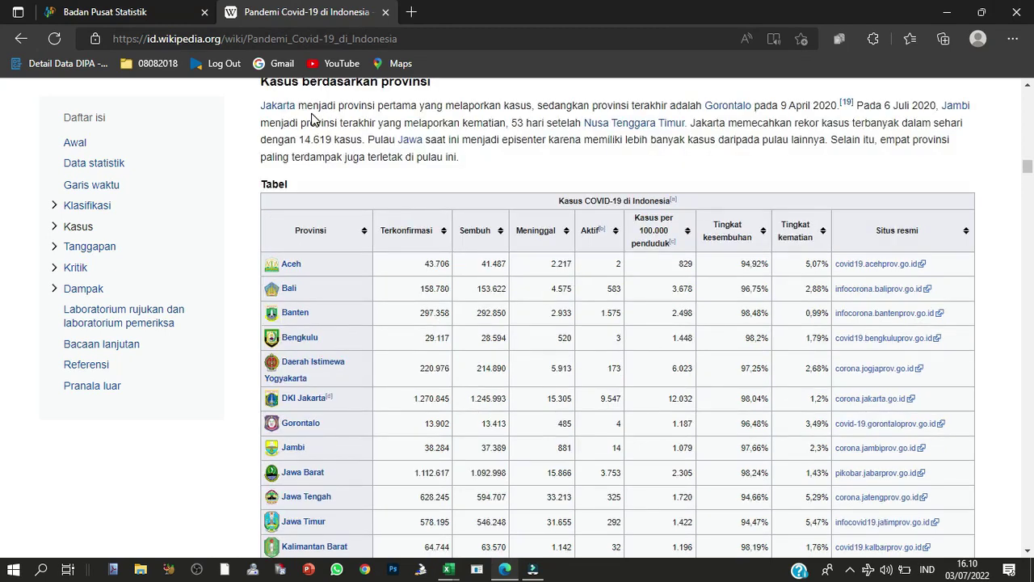
pyautogui.scroll(3, 324, 190)
pyautogui.scroll(1, 327, 206)
pyautogui.scroll(-2, 328, 211)
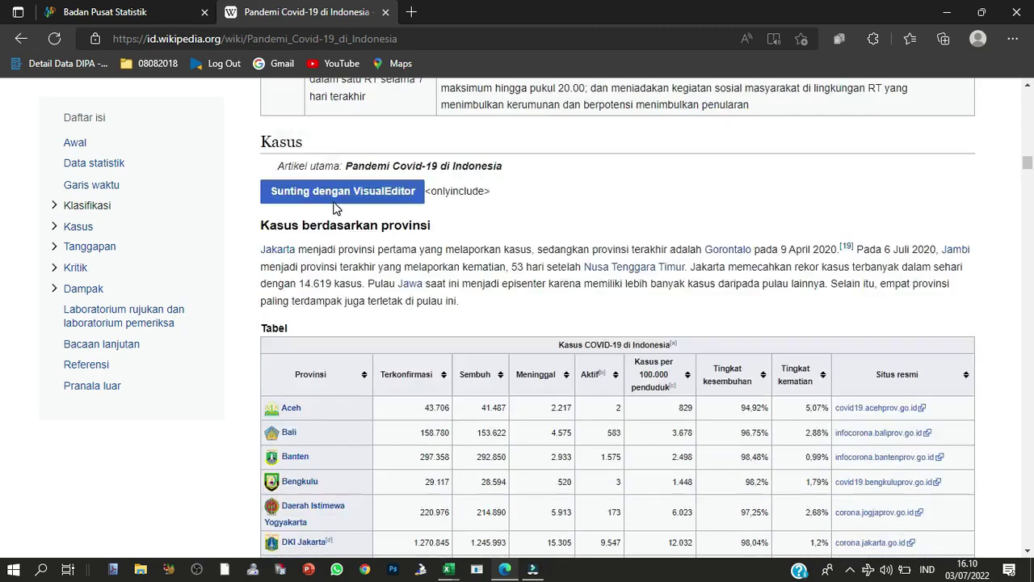
pyautogui.scroll(-2, 324, 202)
# Browse the Badan Pusat Statistik data page and its year list without choosing a year
pyautogui.click(184, 12)
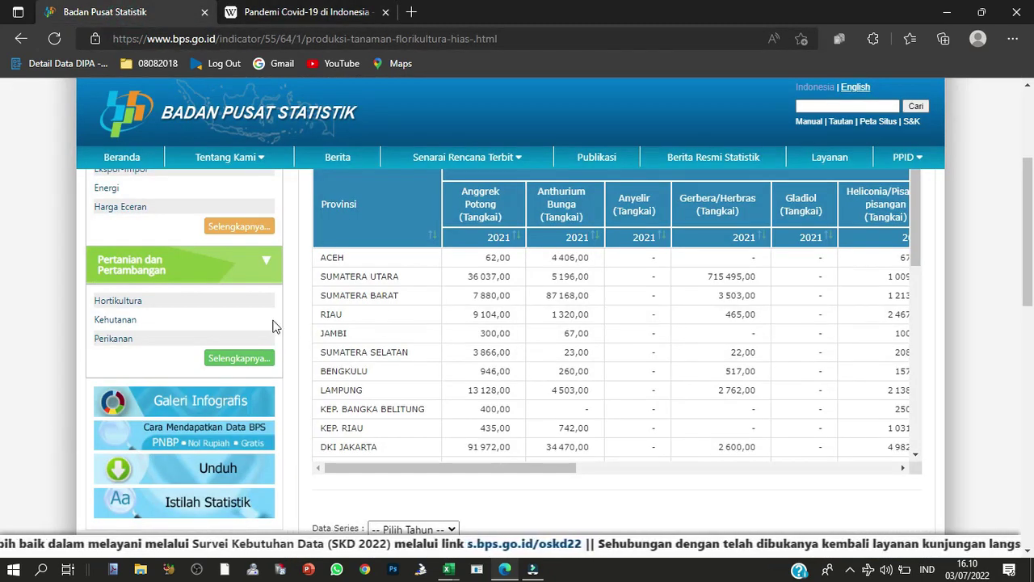
pyautogui.scroll(1, 455, 320)
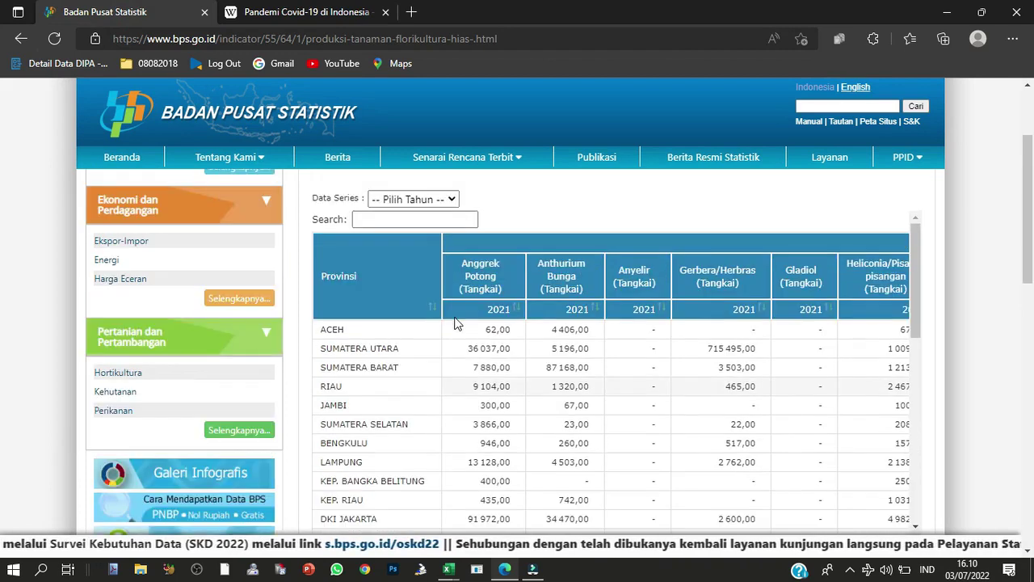
pyautogui.scroll(-1, 455, 324)
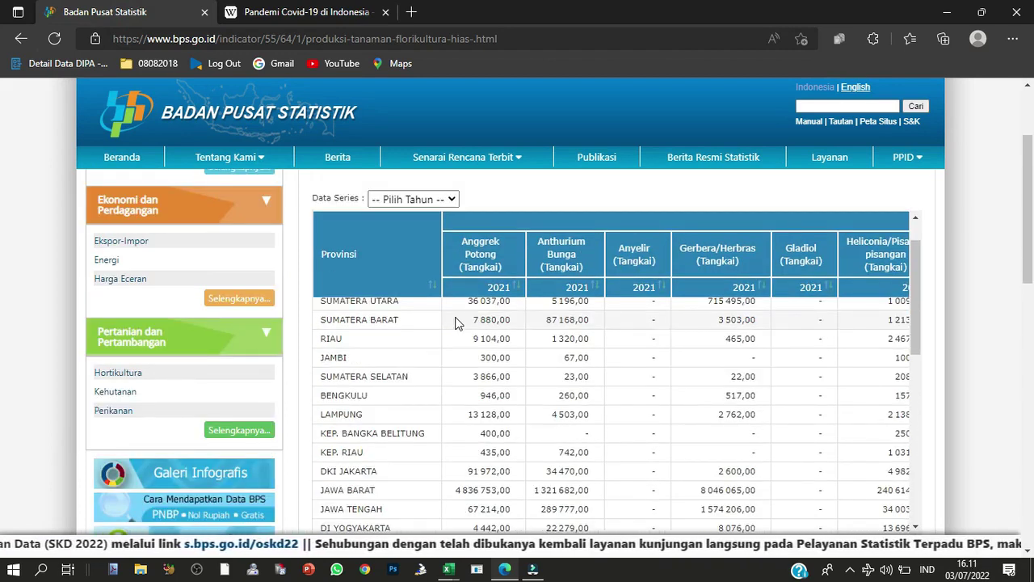
pyautogui.scroll(-1, 485, 388)
pyautogui.scroll(-2, 510, 455)
pyautogui.scroll(-3, 808, 388)
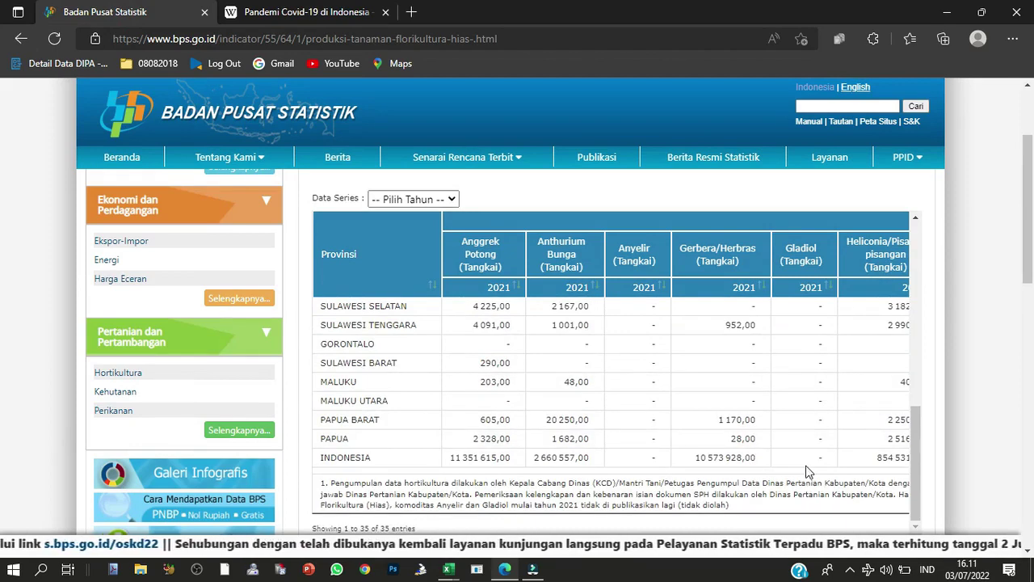
pyautogui.scroll(-3, 808, 396)
pyautogui.moveTo(482, 326); pyautogui.dragTo(897, 325)
pyautogui.scroll(3, 940, 296)
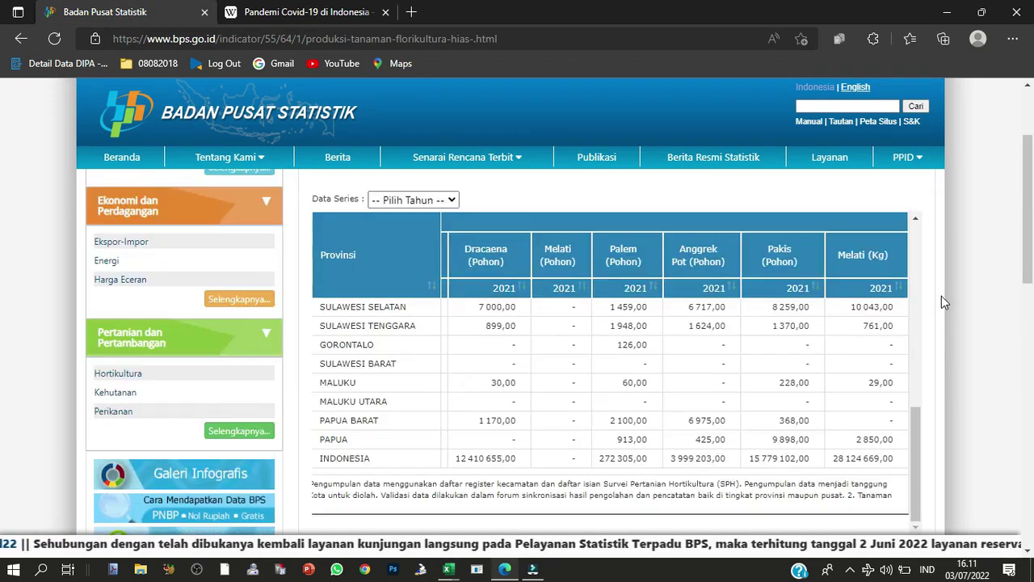
pyautogui.scroll(-1, 853, 384)
pyautogui.scroll(-2, 853, 384)
pyautogui.moveTo(806, 326); pyautogui.dragTo(505, 326)
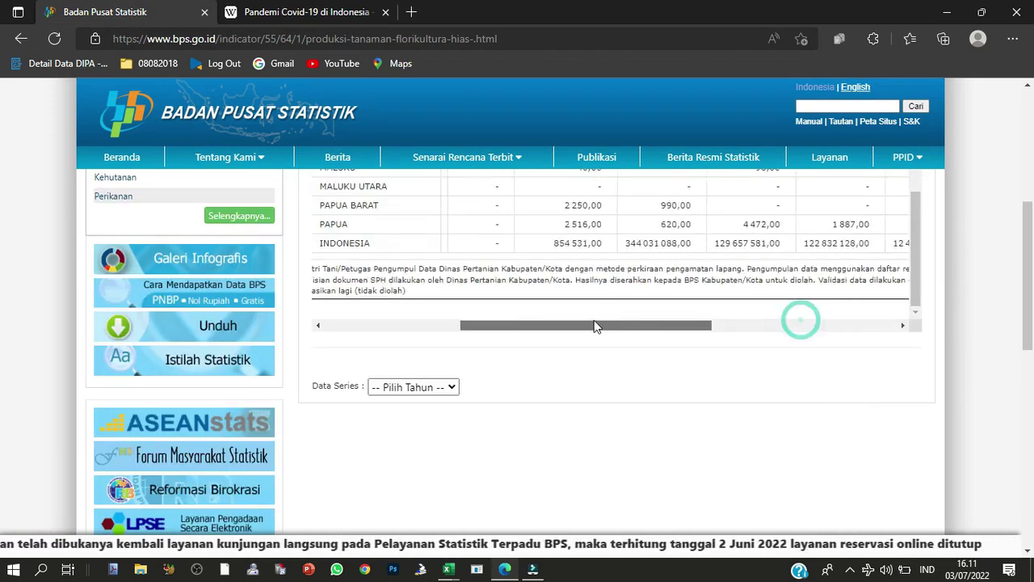
pyautogui.click(451, 387)
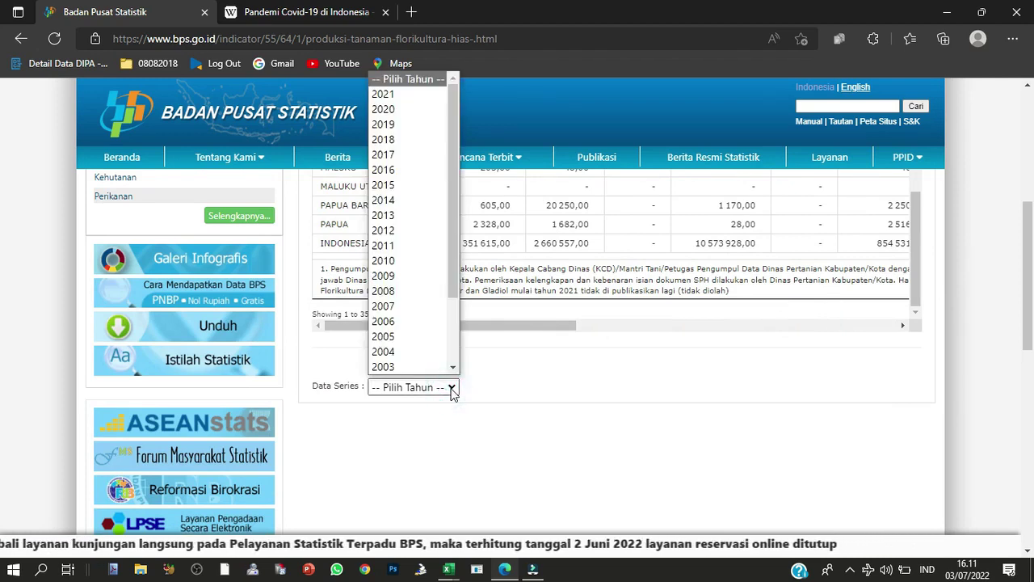
pyautogui.click(692, 369)
pyautogui.scroll(4, 660, 397)
pyautogui.scroll(1, 661, 397)
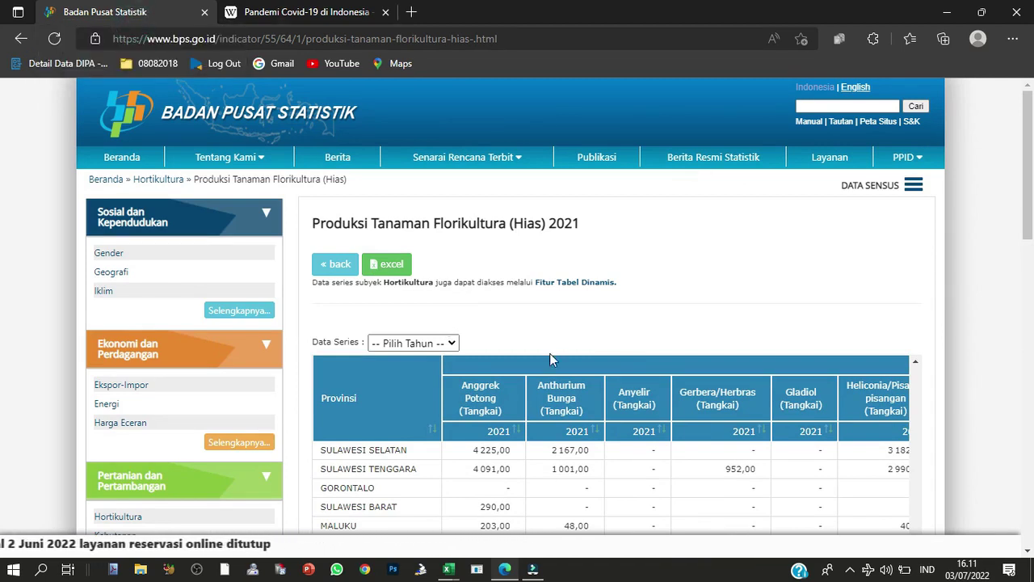
# Return to the Wikipedia province table to check its header, briefly glancing at Excel's import prompt
pyautogui.click(338, 12)
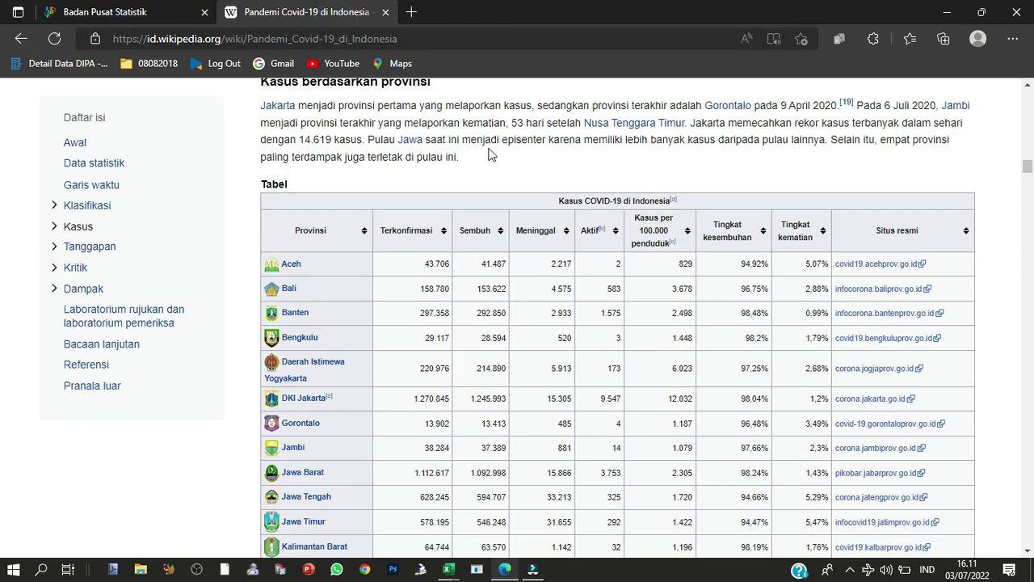
pyautogui.click(247, 197)
pyautogui.moveTo(273, 205); pyautogui.dragTo(365, 197)
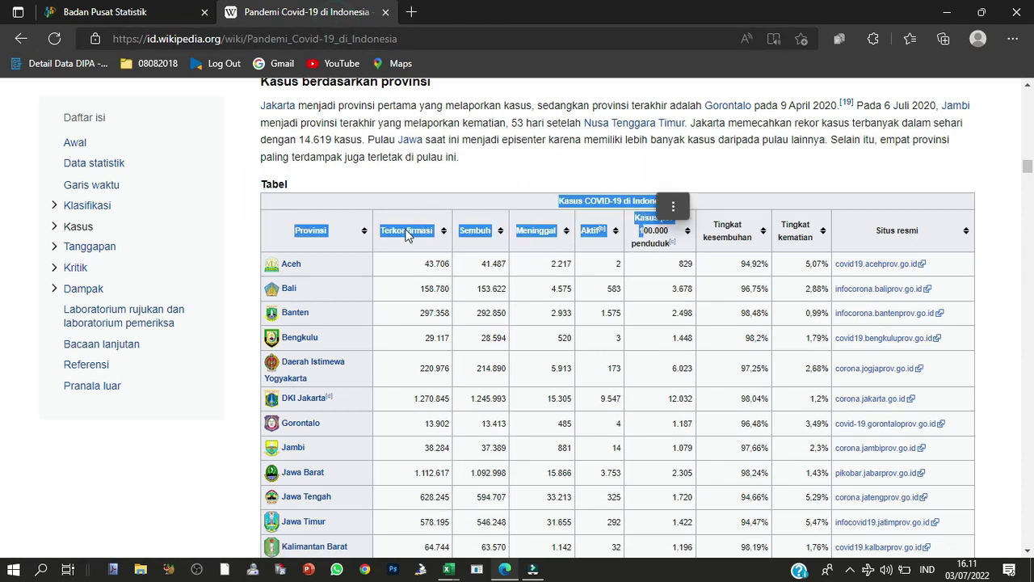
pyautogui.click(388, 185)
pyautogui.click(450, 570)
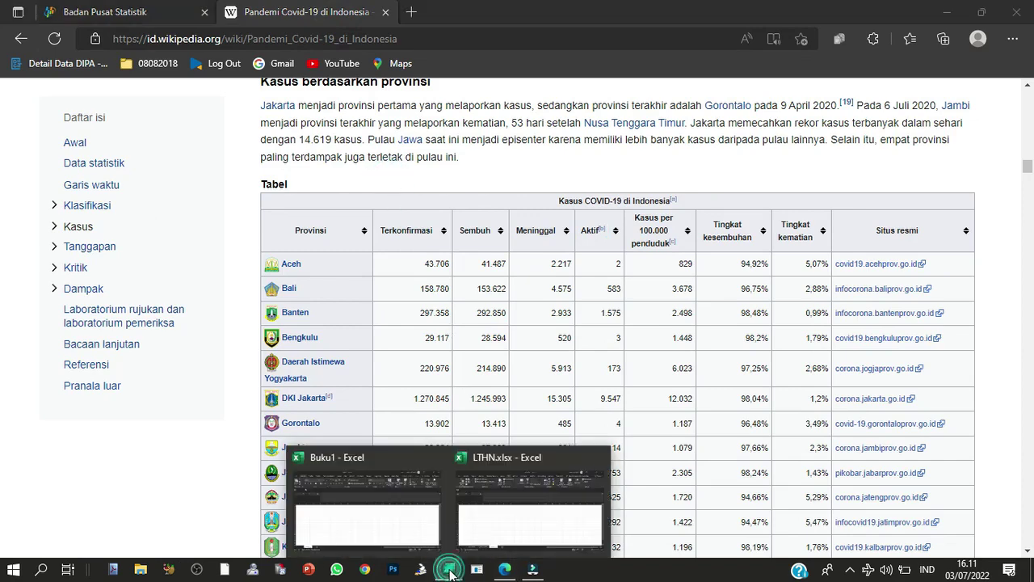
pyautogui.click(508, 523)
pyautogui.click(504, 497)
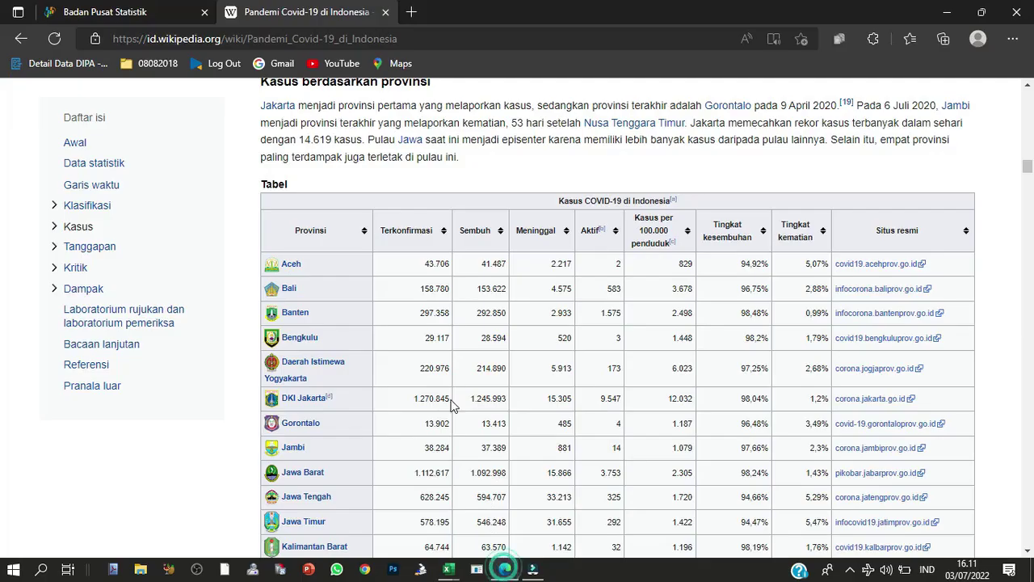
# Copy the Wikipedia page address and bring the Power Query web import prompt forward
pyautogui.click(415, 37)
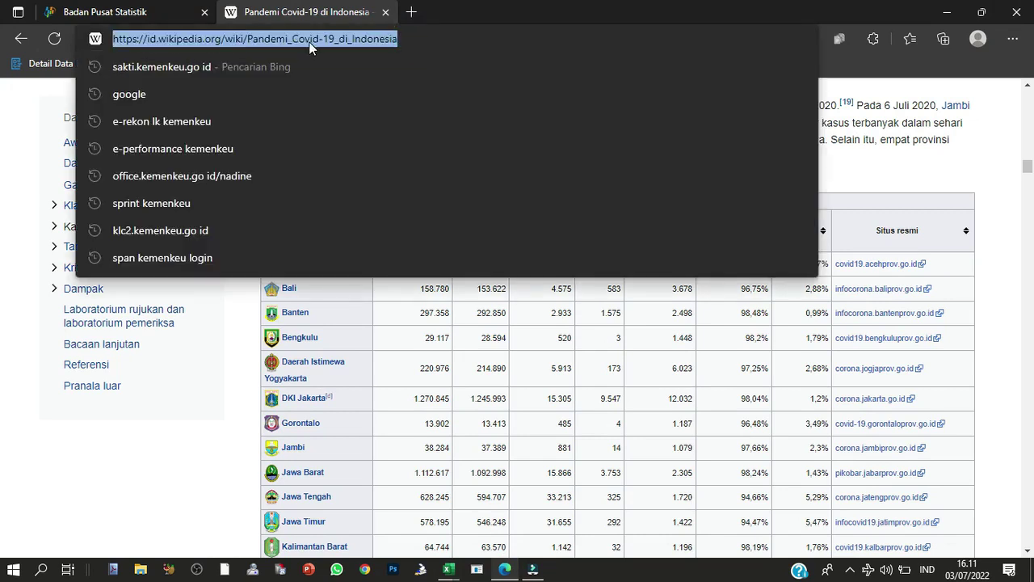
pyautogui.rightClick(309, 41)
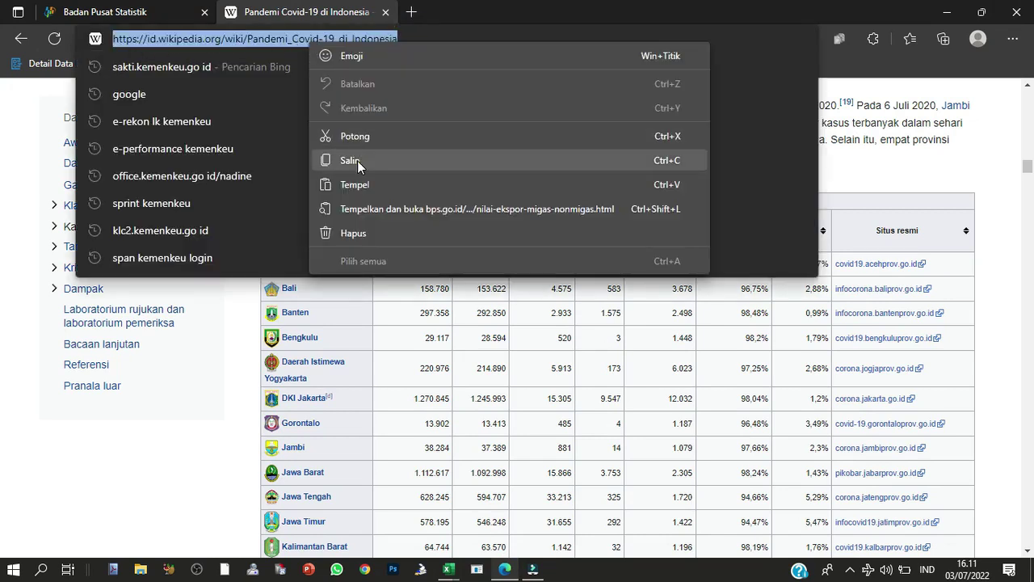
pyautogui.click(358, 164)
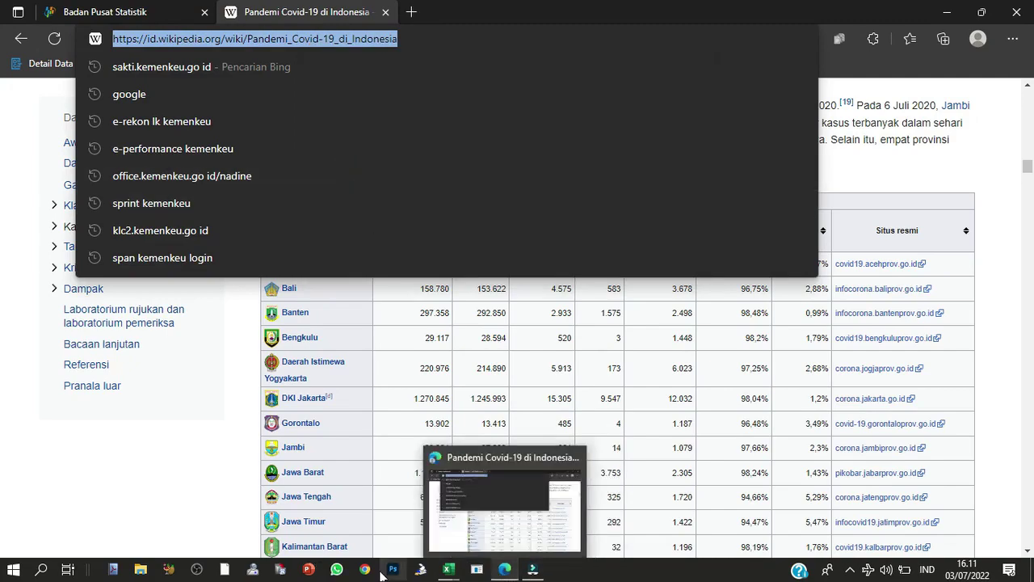
pyautogui.click(530, 497)
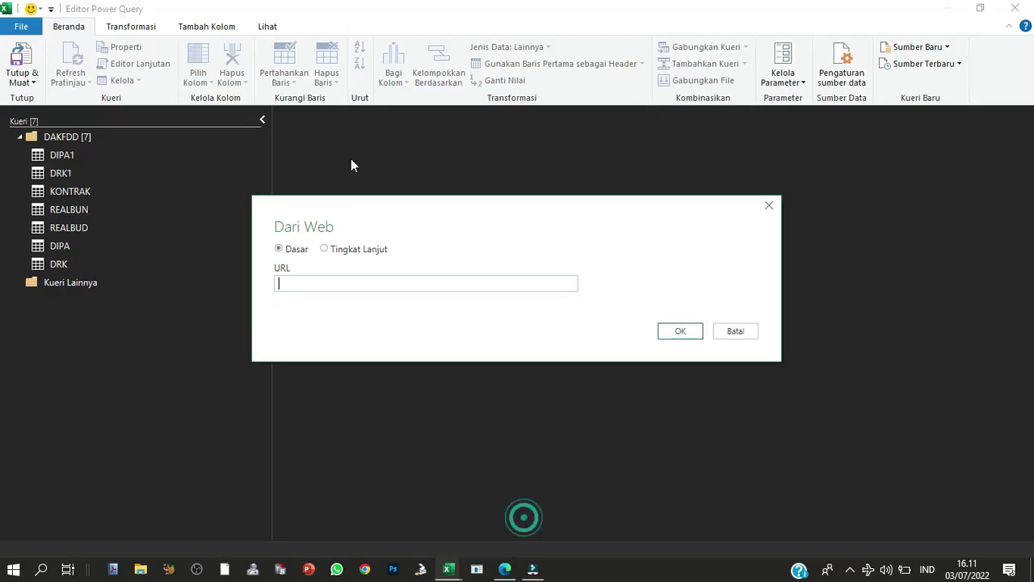
# Paste the Wikipedia address into the From Web URL field and confirm the import
pyautogui.rightClick(391, 281)
pyautogui.click(455, 349)
pyautogui.click(686, 331)
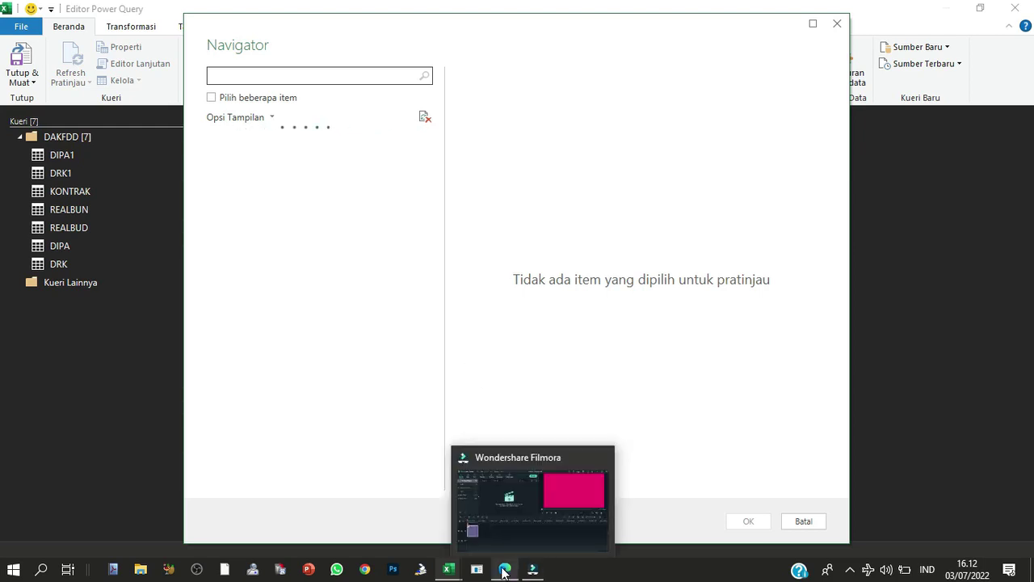
# Check the Wikipedia table's header row, then bring the Excel Navigator back
pyautogui.click(504, 570)
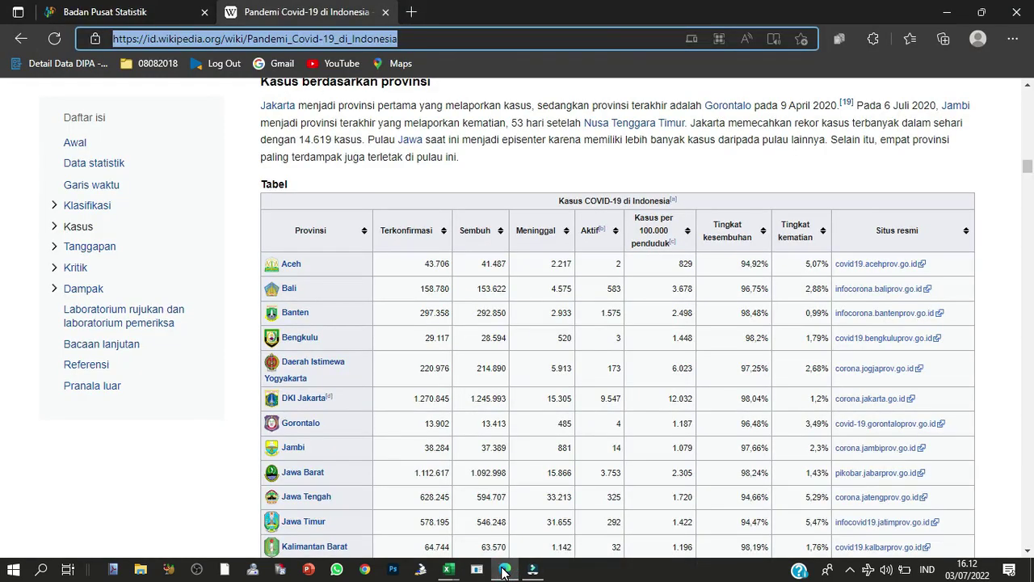
pyautogui.moveTo(271, 204); pyautogui.dragTo(867, 249)
pyautogui.click(863, 198)
pyautogui.click(834, 181)
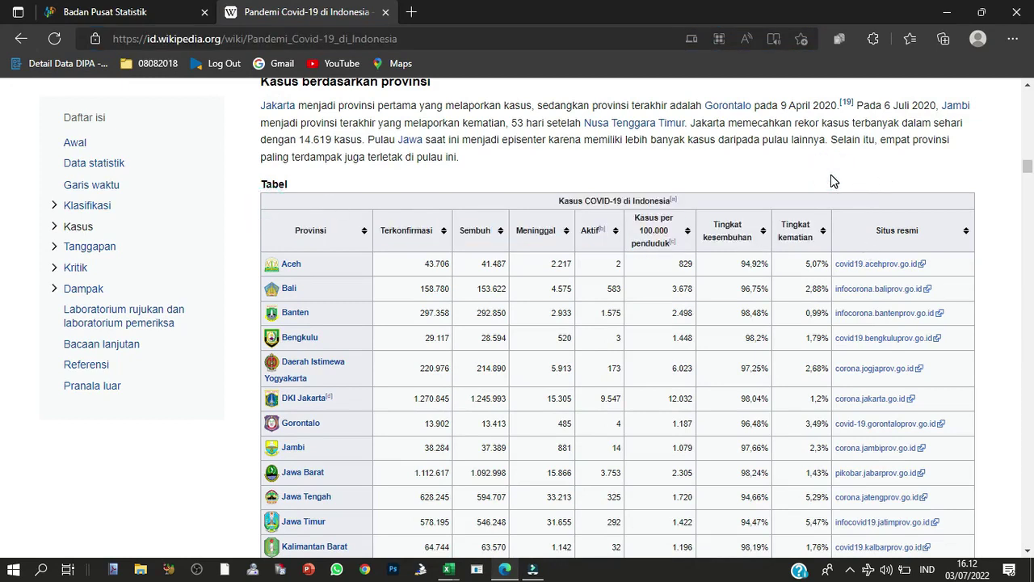
pyautogui.moveTo(449, 570)
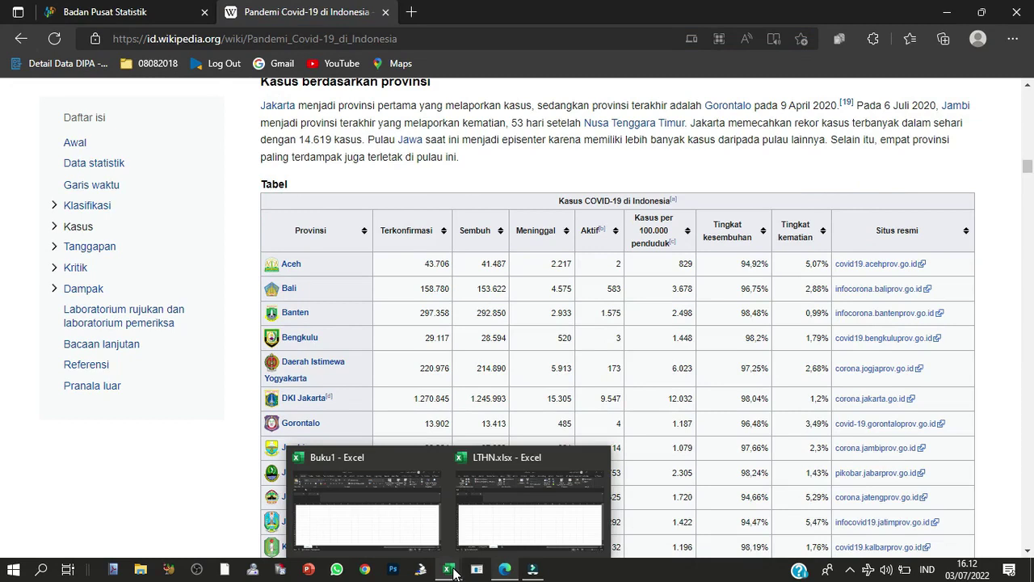
pyautogui.click(505, 540)
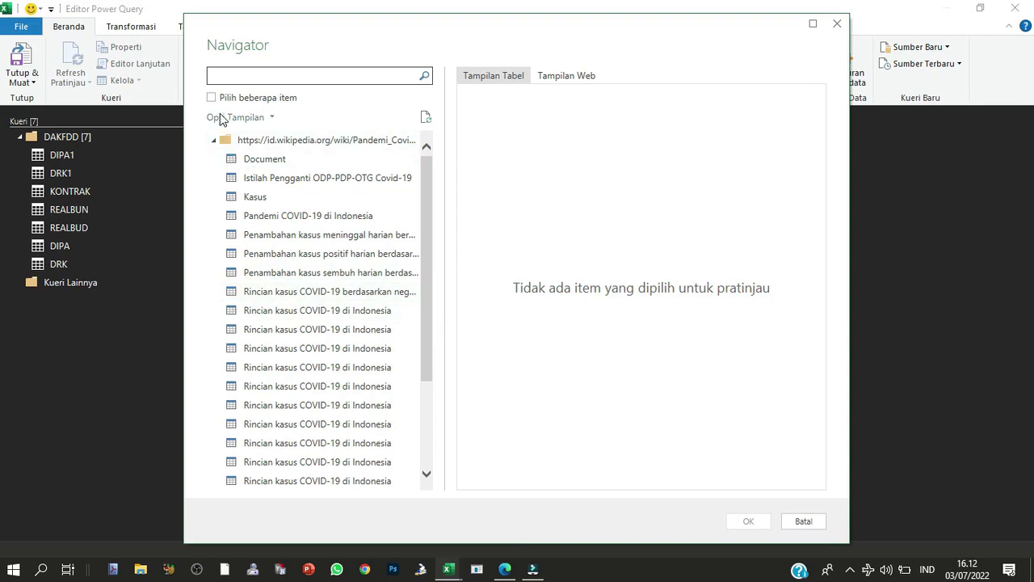
# Enable Pilih beberapa item and preview the daily deaths, positive cases, recoveries and case-detail tables
pyautogui.click(216, 99)
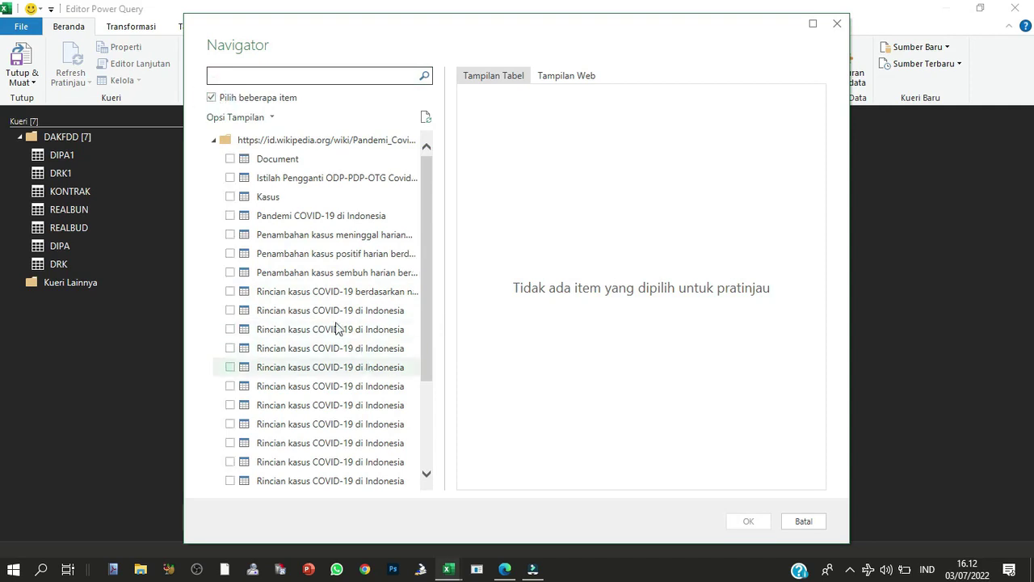
pyautogui.click(315, 225)
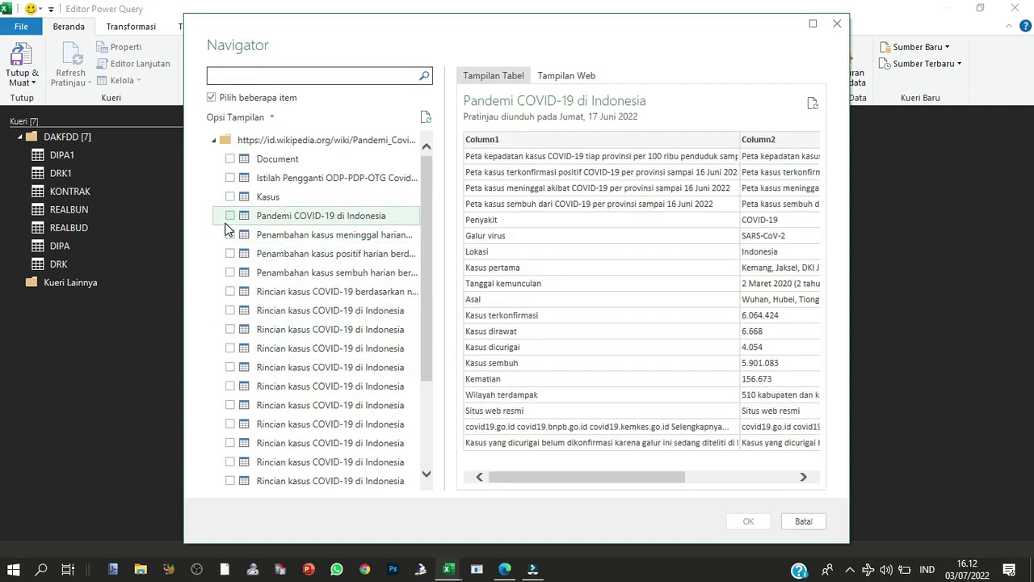
pyautogui.moveTo(615, 473); pyautogui.dragTo(915, 463)
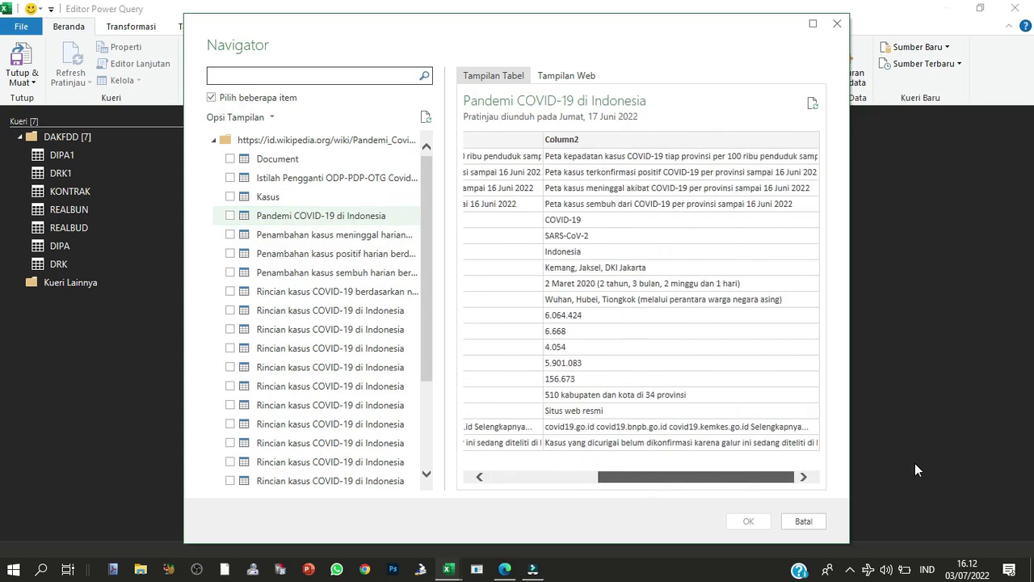
pyautogui.click(356, 235)
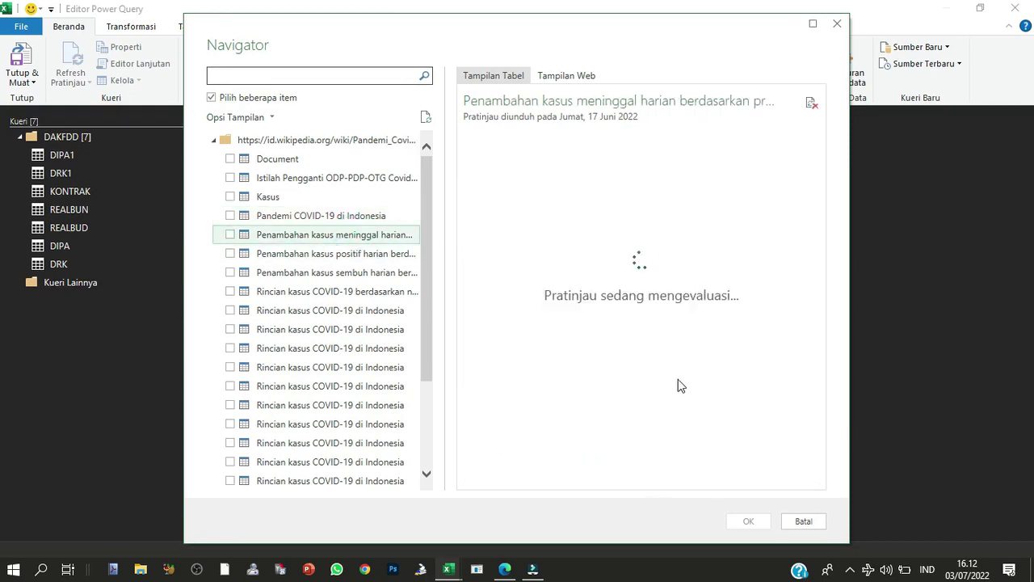
pyautogui.click(332, 253)
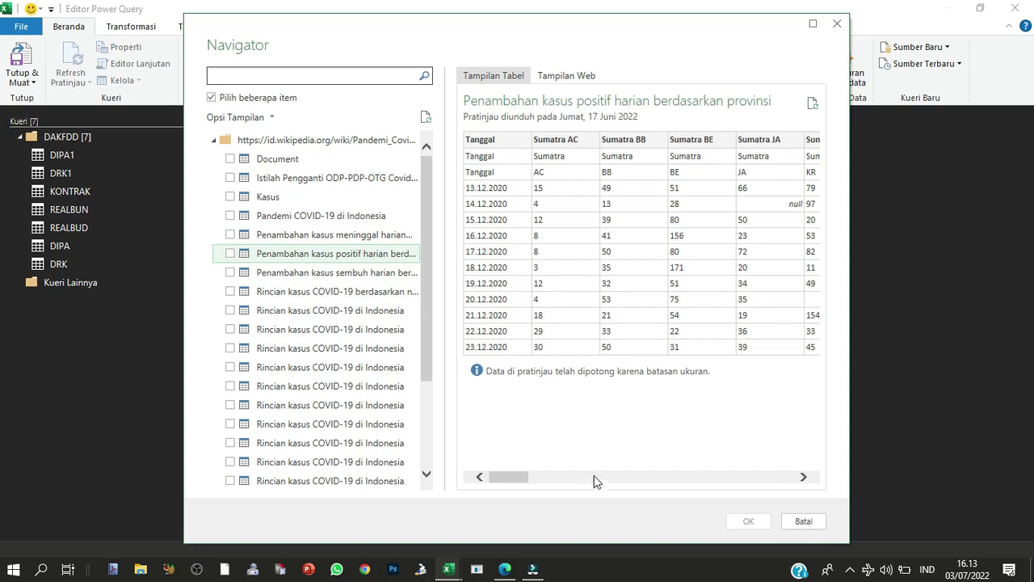
pyautogui.moveTo(526, 478)
pyautogui.mouseDown()
pyautogui.moveTo(879, 477)
pyautogui.moveTo(519, 478)
pyautogui.mouseUp()
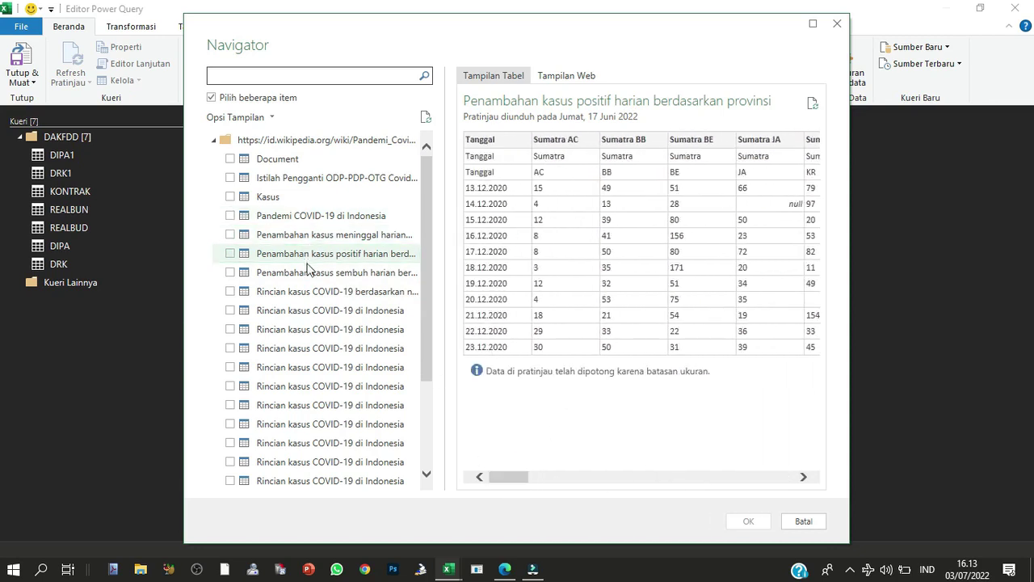
pyautogui.click(331, 272)
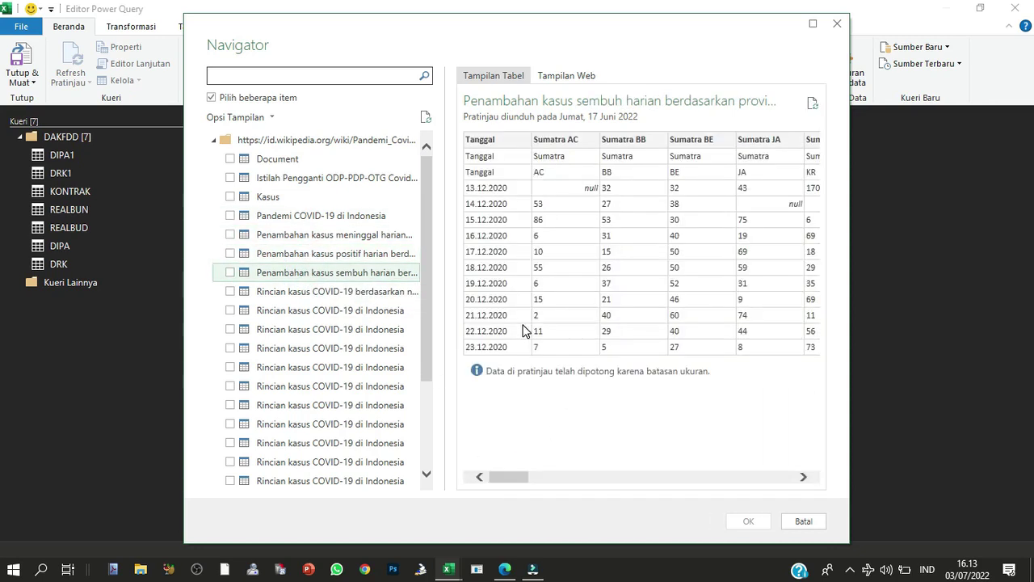
pyautogui.click(362, 300)
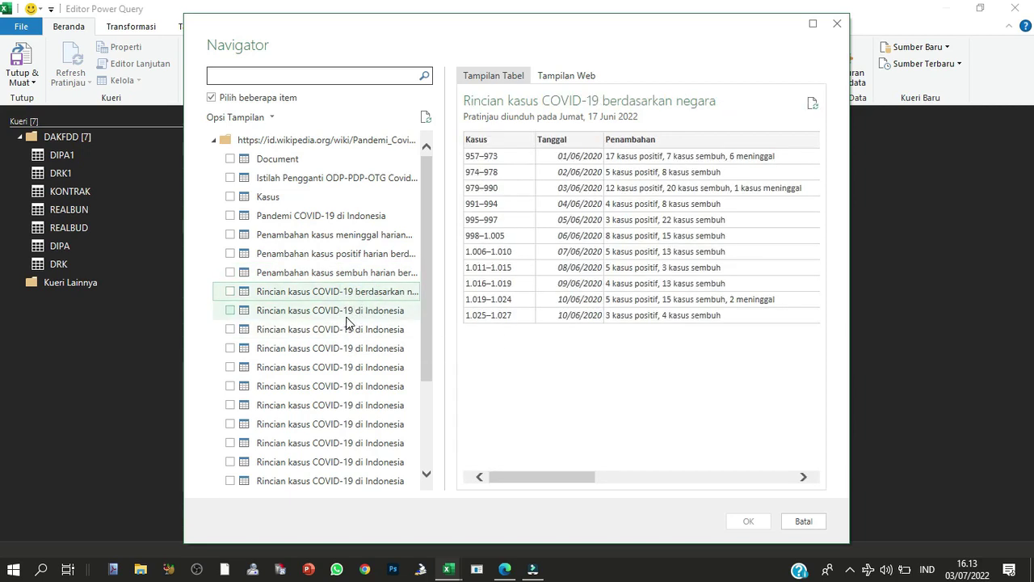
pyautogui.click(346, 315)
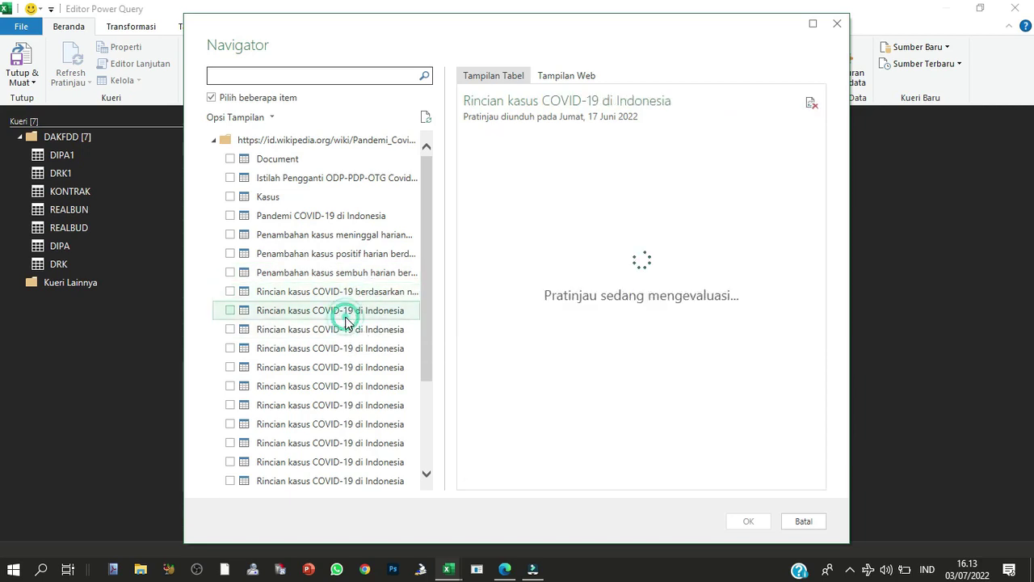
pyautogui.click(337, 367)
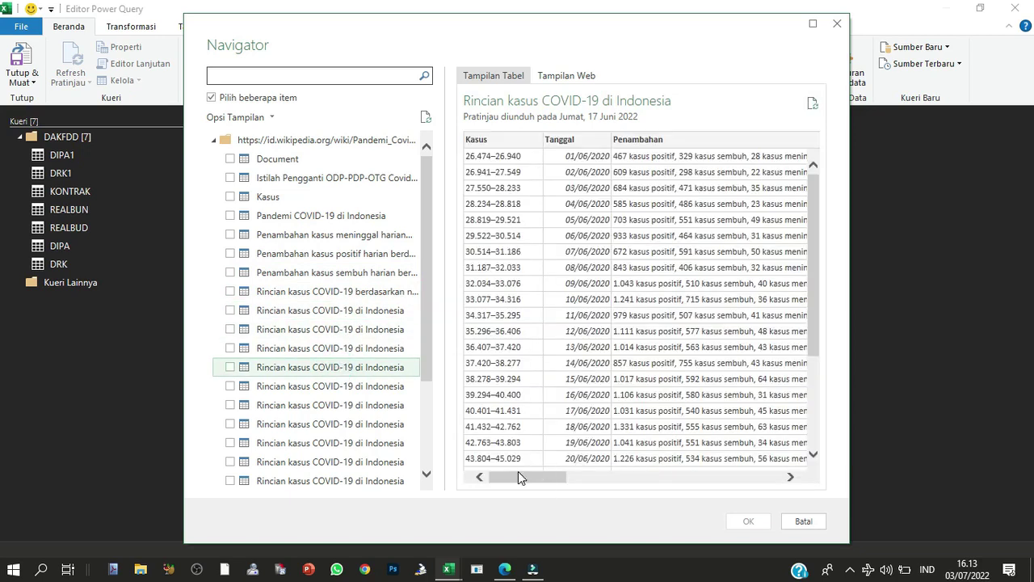
pyautogui.moveTo(547, 477)
pyautogui.mouseDown()
pyautogui.moveTo(787, 478)
pyautogui.moveTo(527, 477)
pyautogui.mouseUp()
pyautogui.click(295, 408)
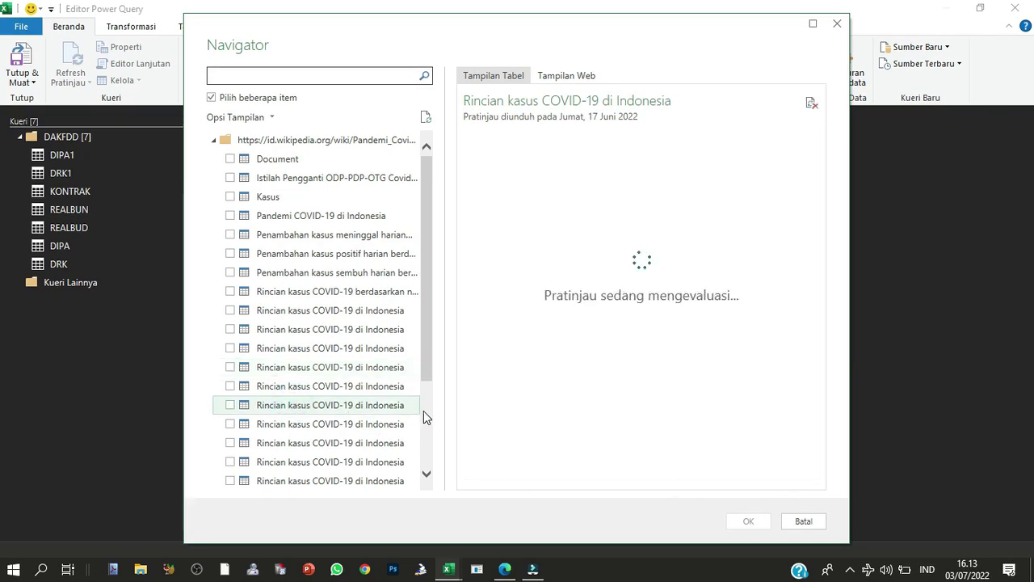
pyautogui.moveTo(561, 477)
pyautogui.mouseDown()
pyautogui.moveTo(725, 489)
pyautogui.moveTo(792, 480)
pyautogui.moveTo(526, 478)
pyautogui.mouseUp()
pyautogui.scroll(-3, 307, 439)
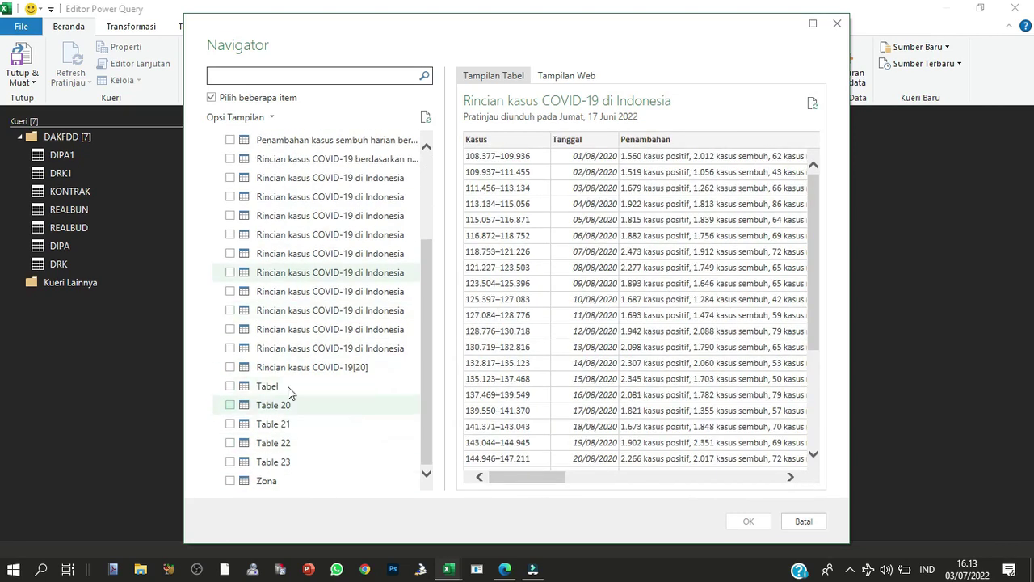
# Check only Tabel, the province case summary, and load it into the editor
pyautogui.click(291, 388)
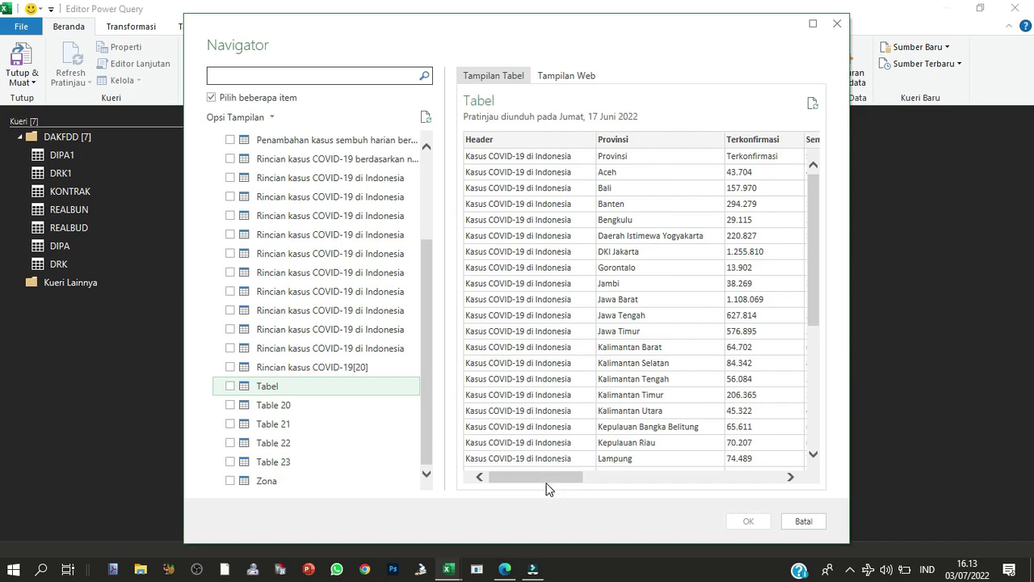
pyautogui.moveTo(554, 483)
pyautogui.mouseDown()
pyautogui.moveTo(758, 478)
pyautogui.moveTo(478, 480)
pyautogui.mouseUp()
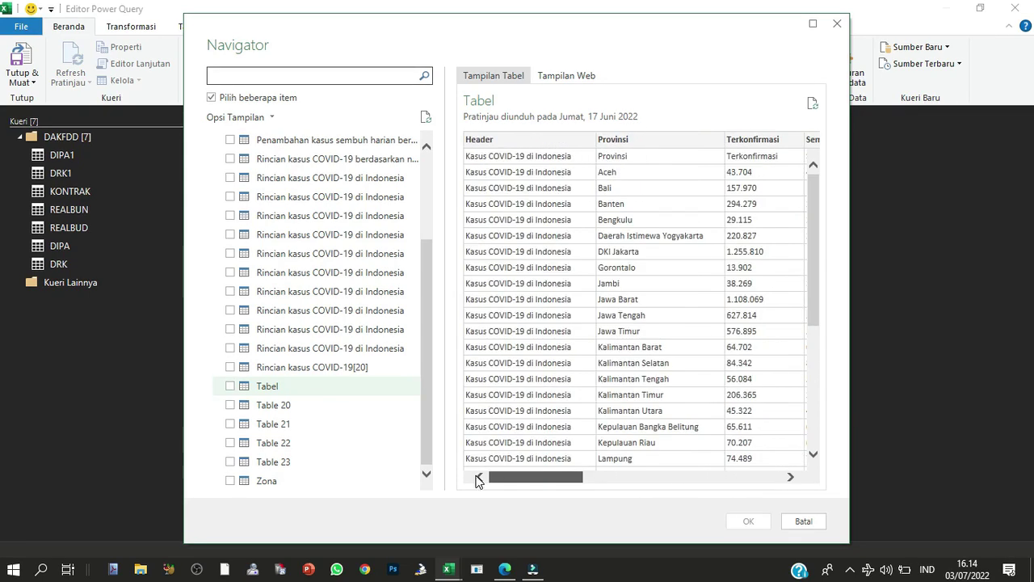
pyautogui.click(230, 387)
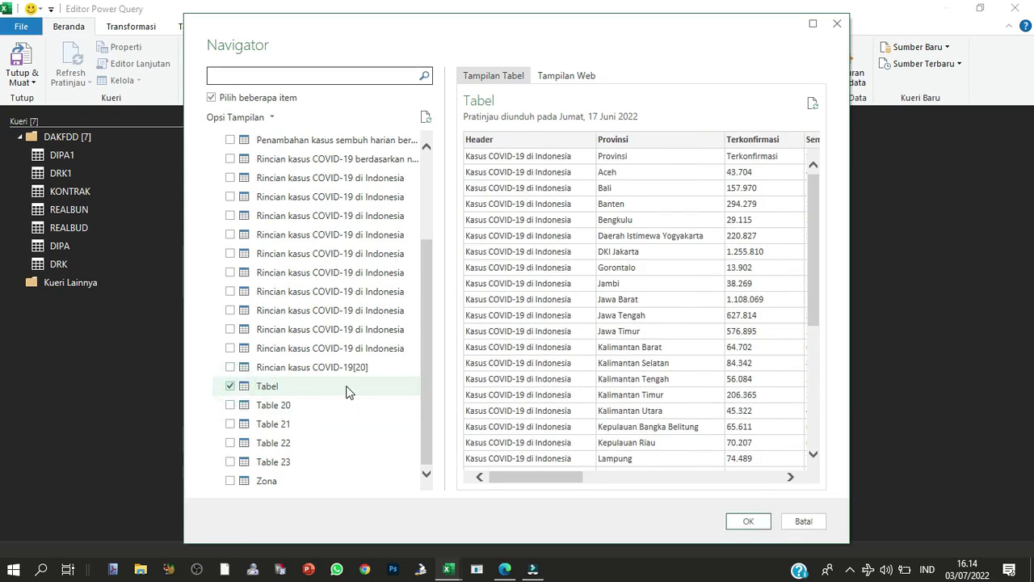
pyautogui.click(295, 407)
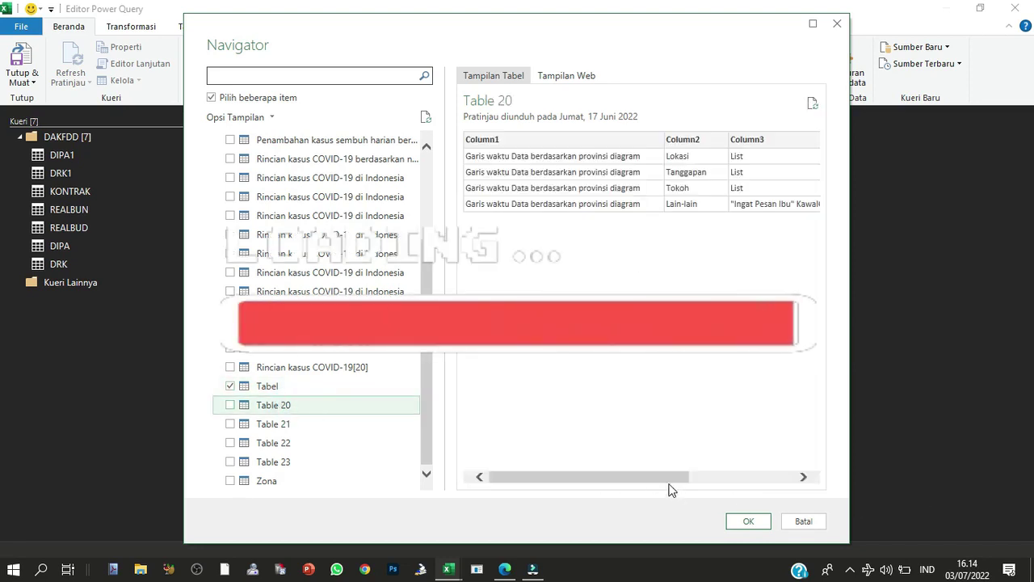
pyautogui.moveTo(668, 479)
pyautogui.mouseDown()
pyautogui.moveTo(746, 480)
pyautogui.moveTo(582, 478)
pyautogui.mouseUp()
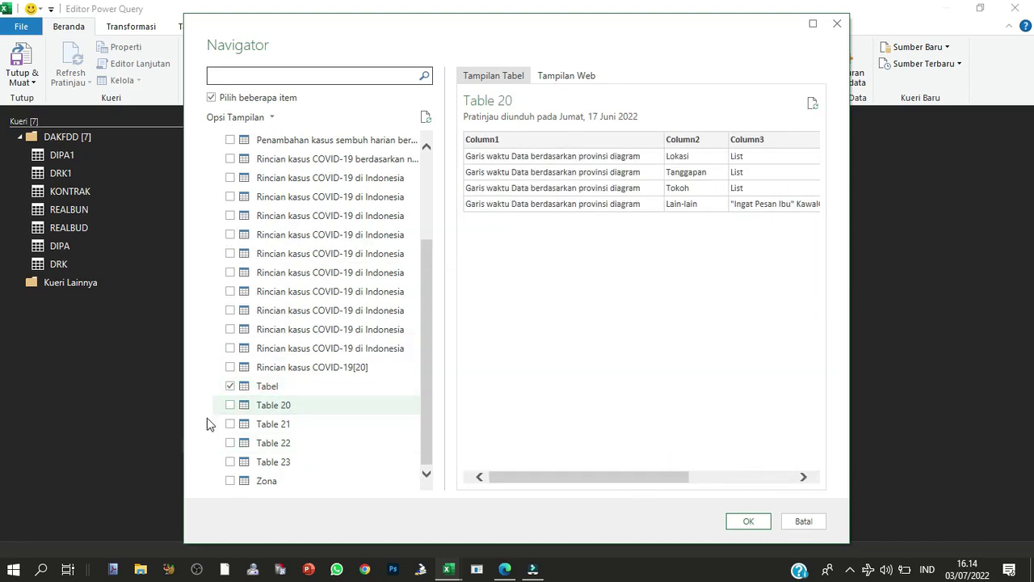
pyautogui.click(302, 388)
pyautogui.click(757, 527)
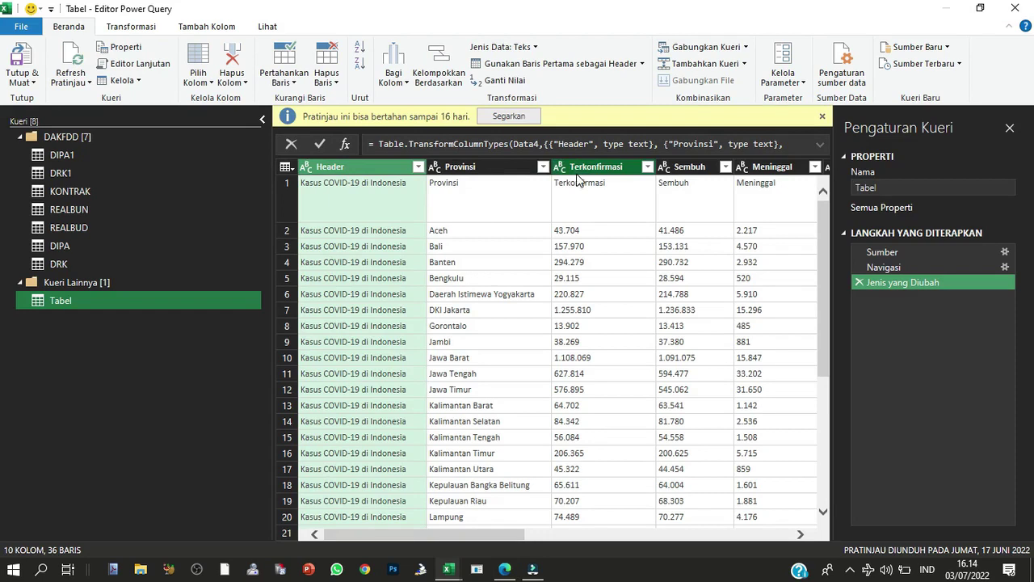
# Scroll across the Tabel query's ten columns, from Header to Situs resmi
pyautogui.moveTo(420, 543); pyautogui.dragTo(702, 537)
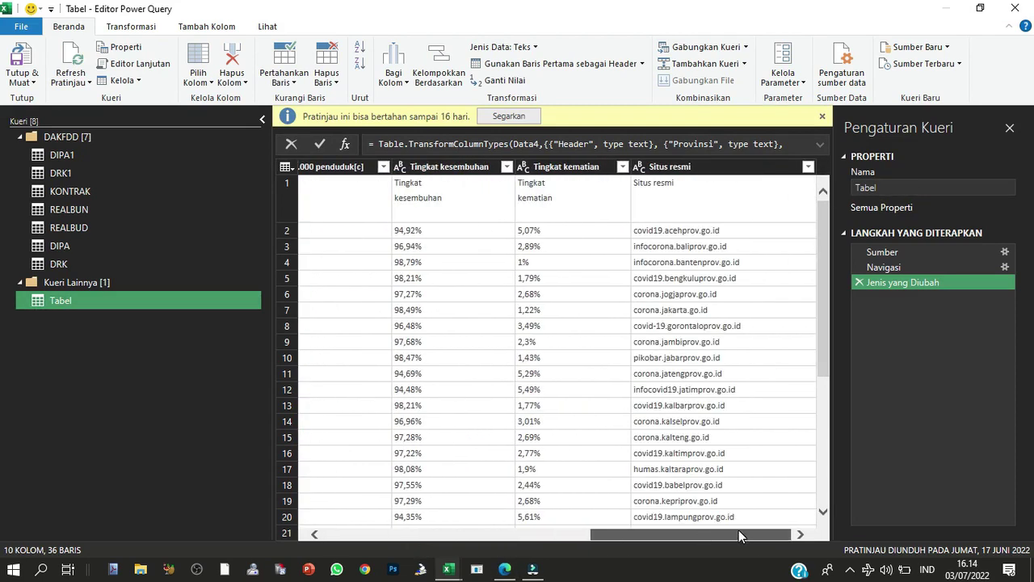
pyautogui.moveTo(738, 535)
pyautogui.mouseDown()
pyautogui.moveTo(365, 553)
pyautogui.moveTo(719, 539)
pyautogui.moveTo(453, 539)
pyautogui.moveTo(232, 414)
pyautogui.mouseUp()
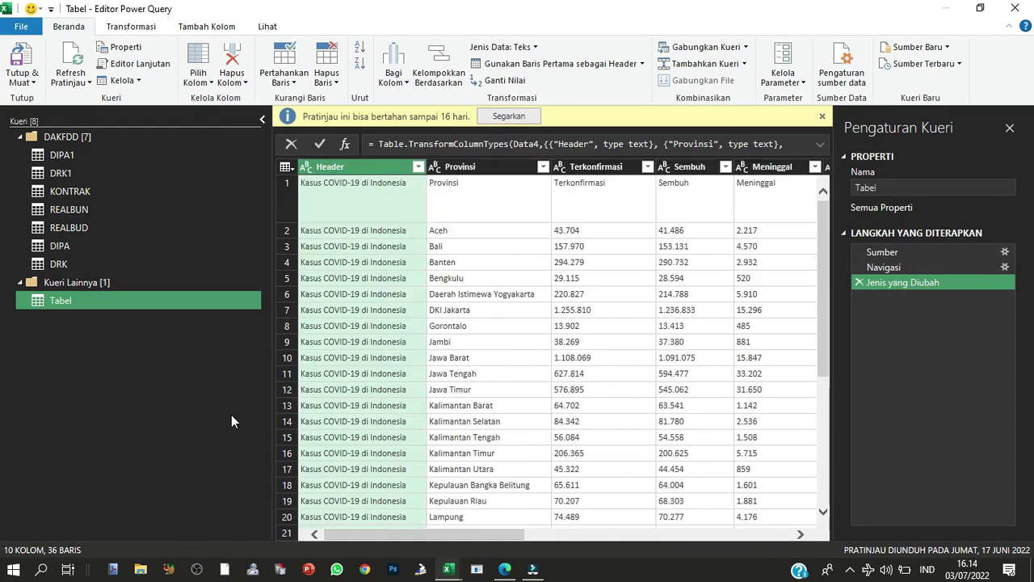
# Remove the repeated header row using Hapus Baris Teratas with 1 row
pyautogui.click(295, 202)
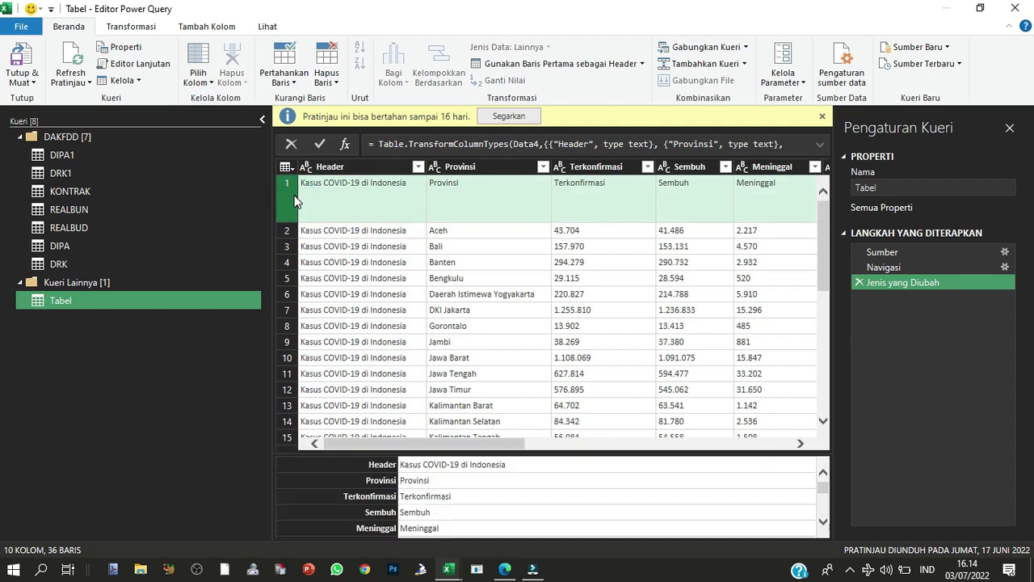
pyautogui.click(333, 81)
pyautogui.click(339, 100)
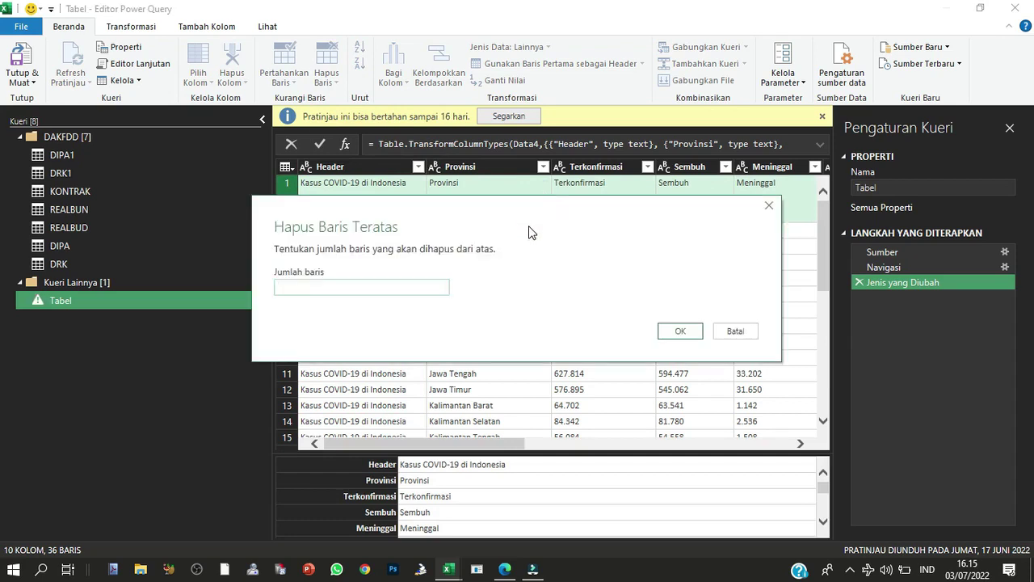
pyautogui.click(675, 330)
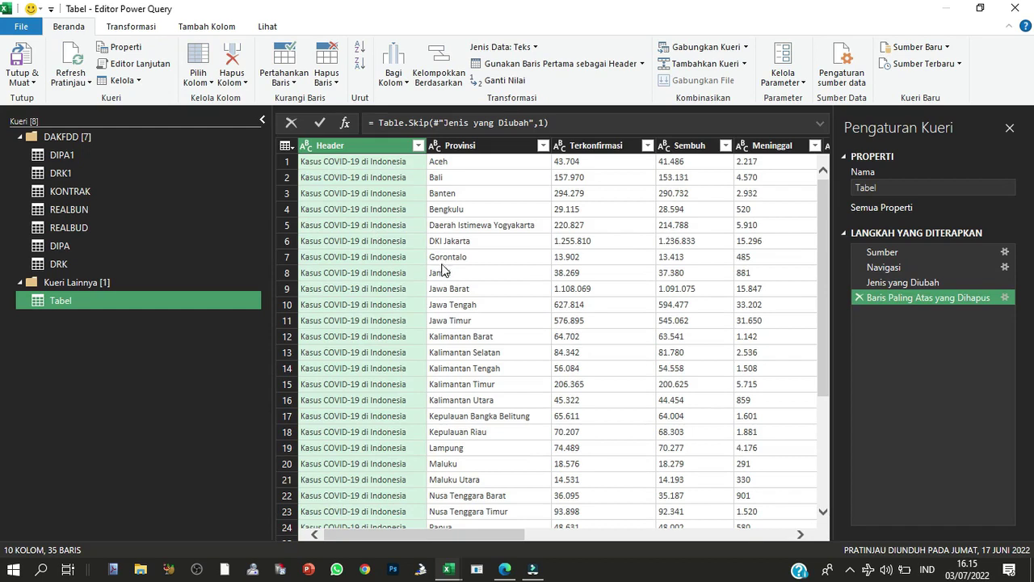
# Rename the query to 'DATA PANDEMIK COVID 10 INDONESIA'
pyautogui.doubleClick(184, 304)
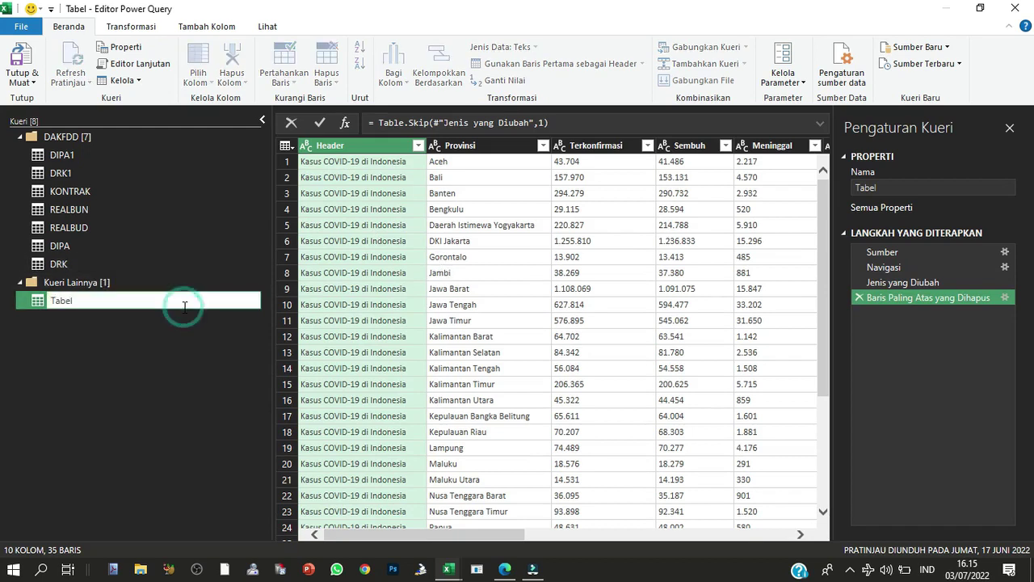
pyautogui.write('DA')
pyautogui.tripleClick(183, 301)
pyautogui.write('DEMIK COVID 10 INDONESIA')
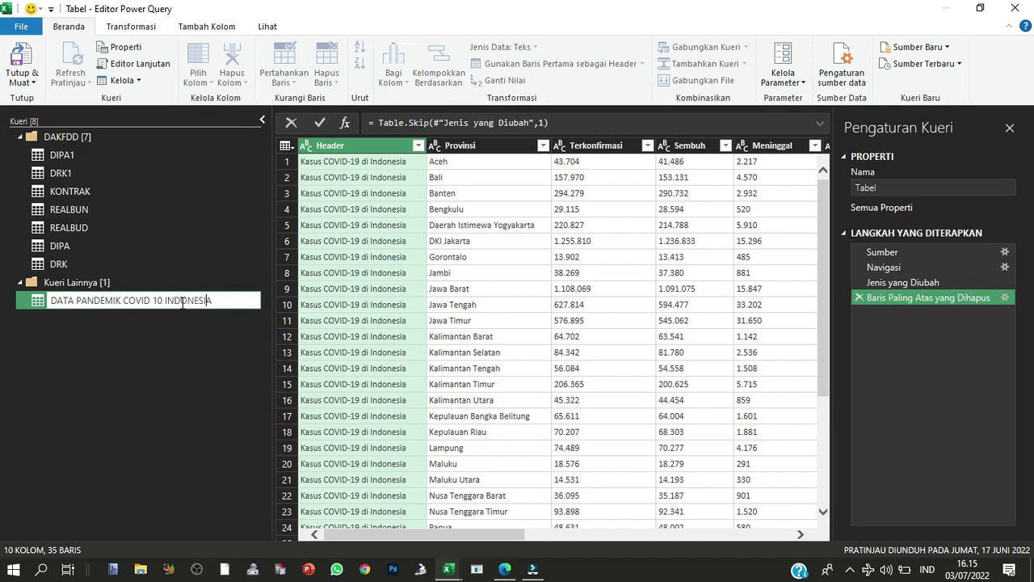
pyautogui.press('Return')
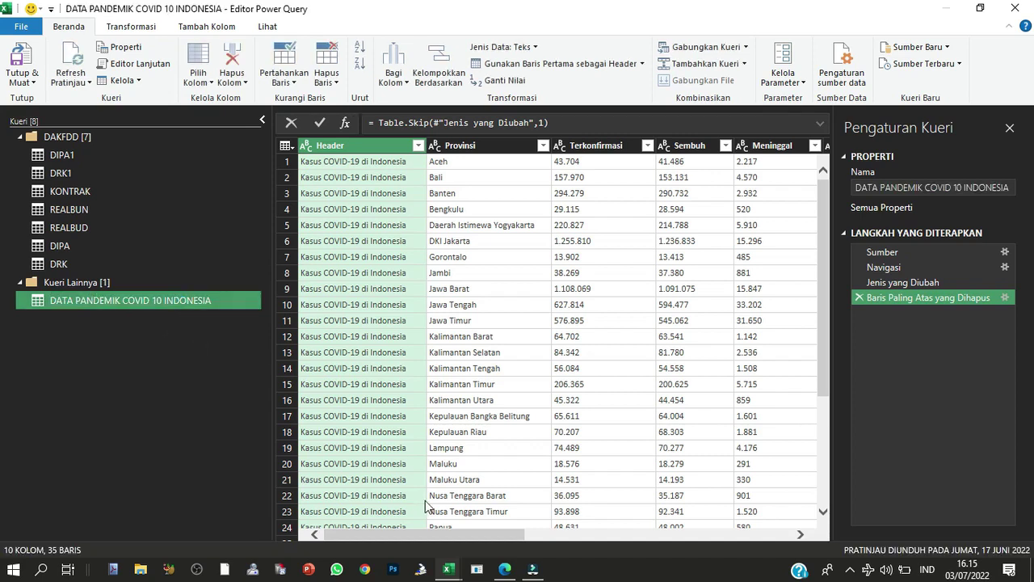
pyautogui.click(504, 569)
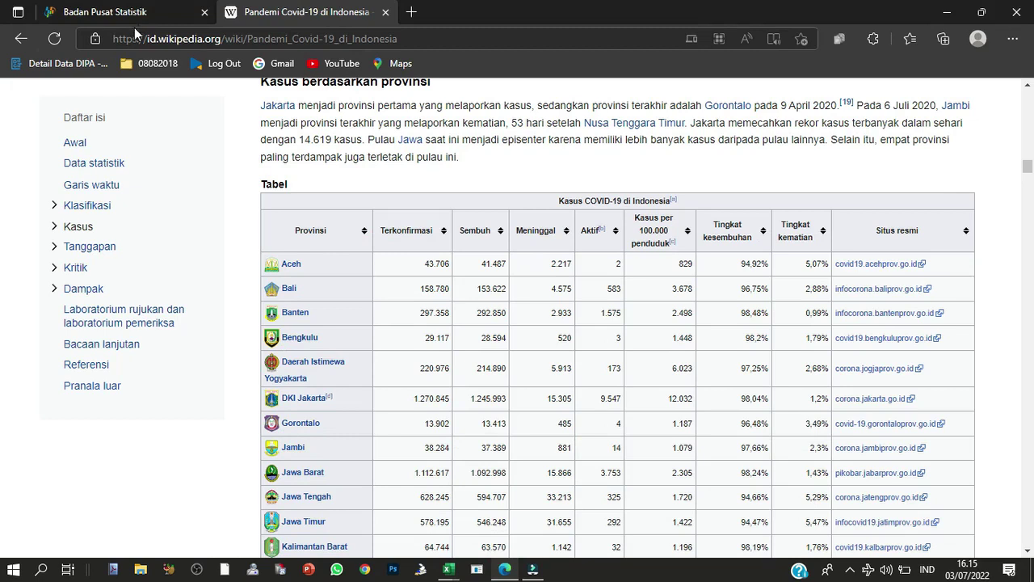
# Open the BPS Hortikultura Produksi Tanaman Sayuran 2021 table and dismiss the translation offer
pyautogui.click(144, 19)
pyautogui.scroll(-2, 533, 255)
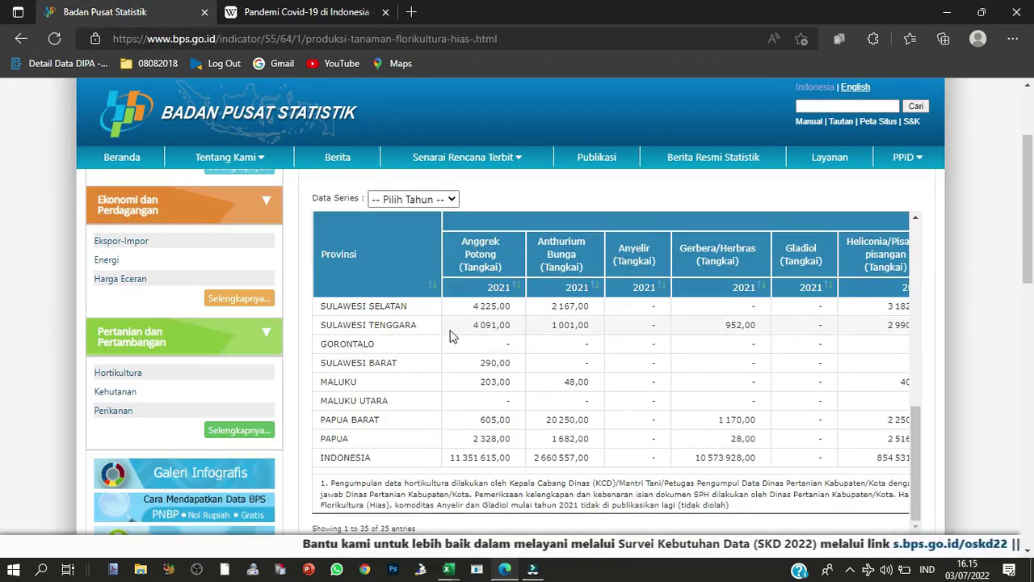
pyautogui.scroll(3, 452, 348)
pyautogui.scroll(3, 469, 349)
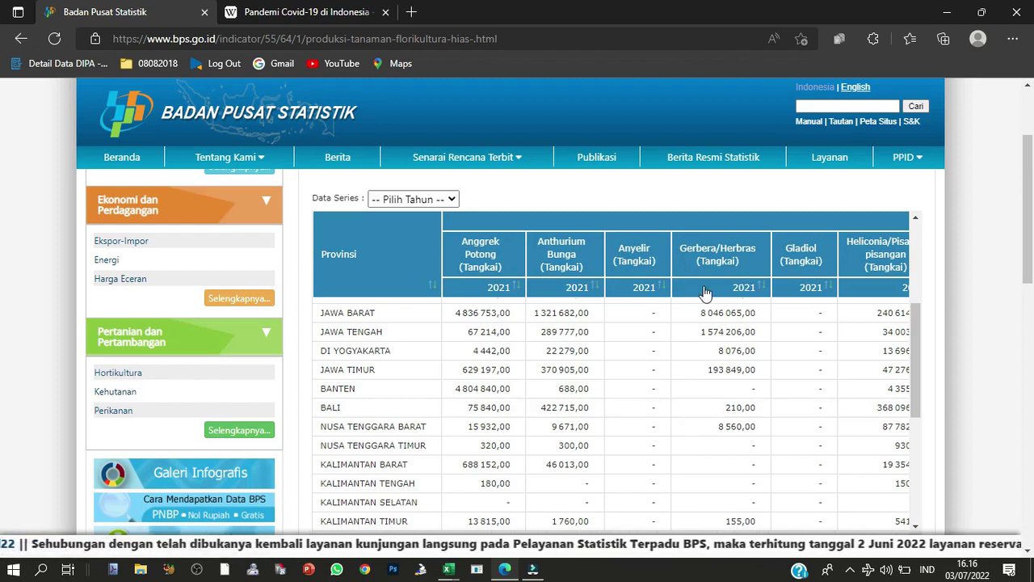
pyautogui.click(130, 378)
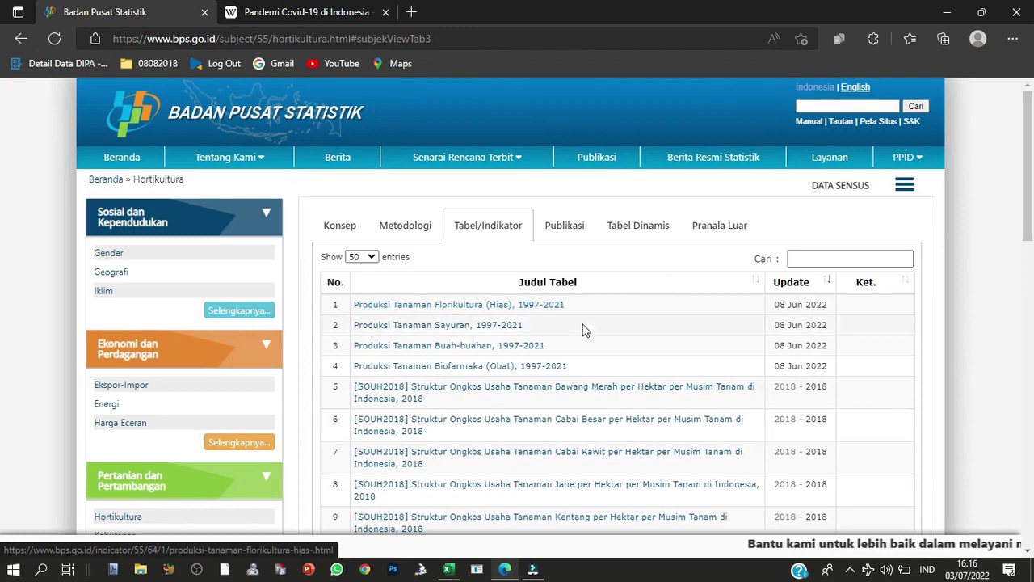
pyautogui.click(444, 331)
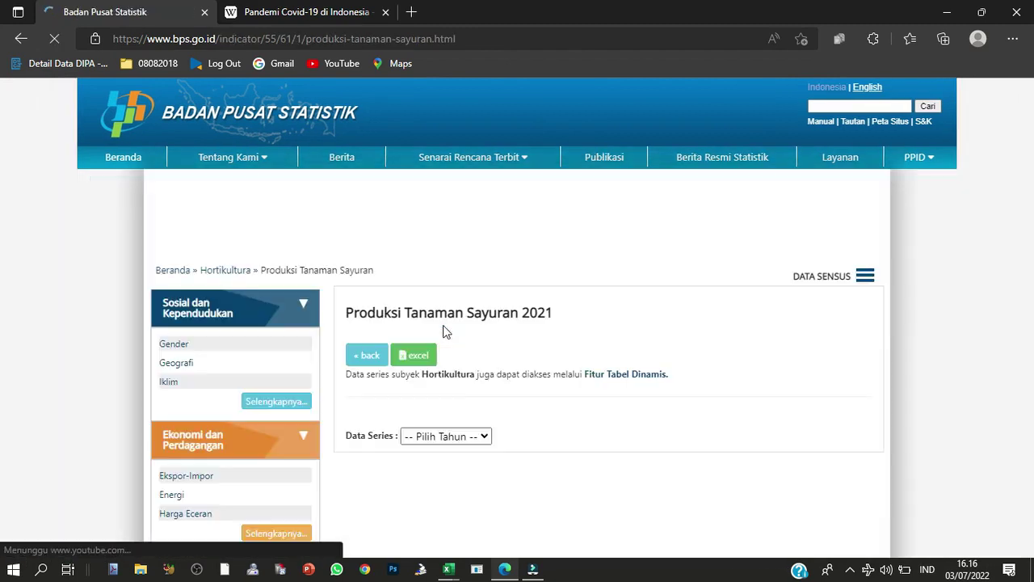
pyautogui.scroll(-3, 666, 375)
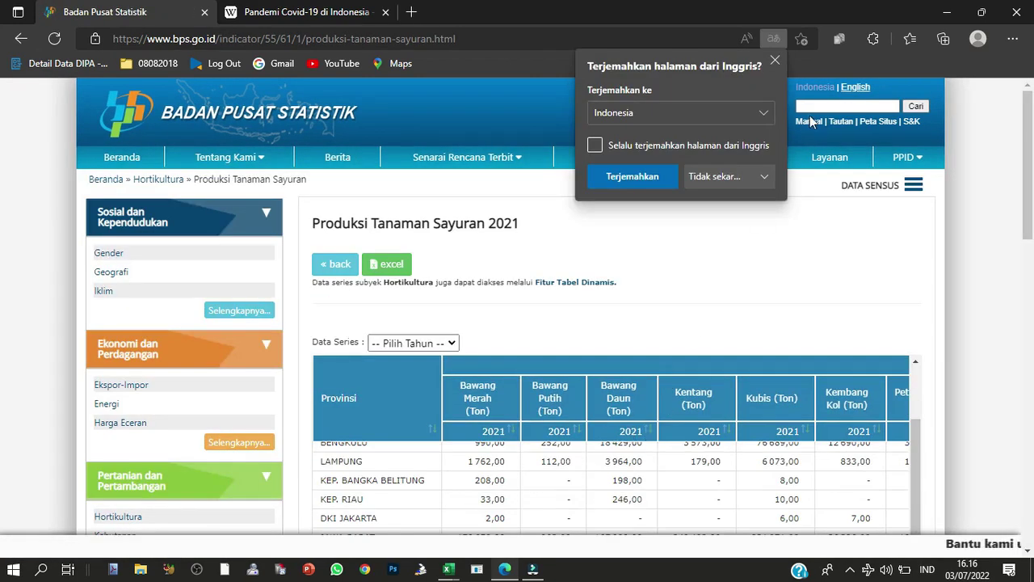
pyautogui.click(777, 61)
pyautogui.scroll(-3, 700, 305)
pyautogui.scroll(3, 653, 343)
# Copy the BPS vegetable-production page address and return to Excel
pyautogui.click(488, 38)
pyautogui.click(456, 38)
pyautogui.rightClick(417, 38)
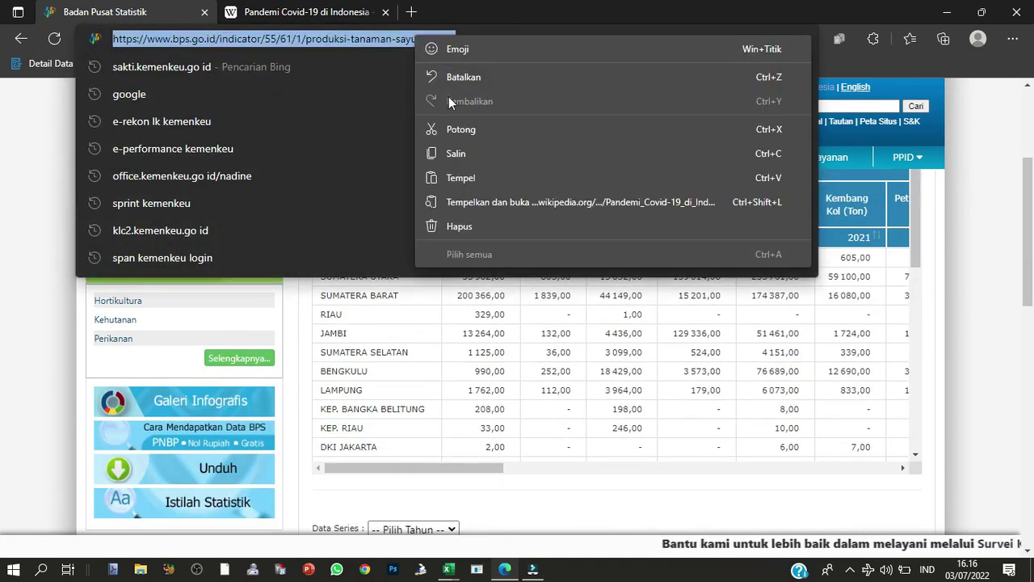
pyautogui.click(465, 153)
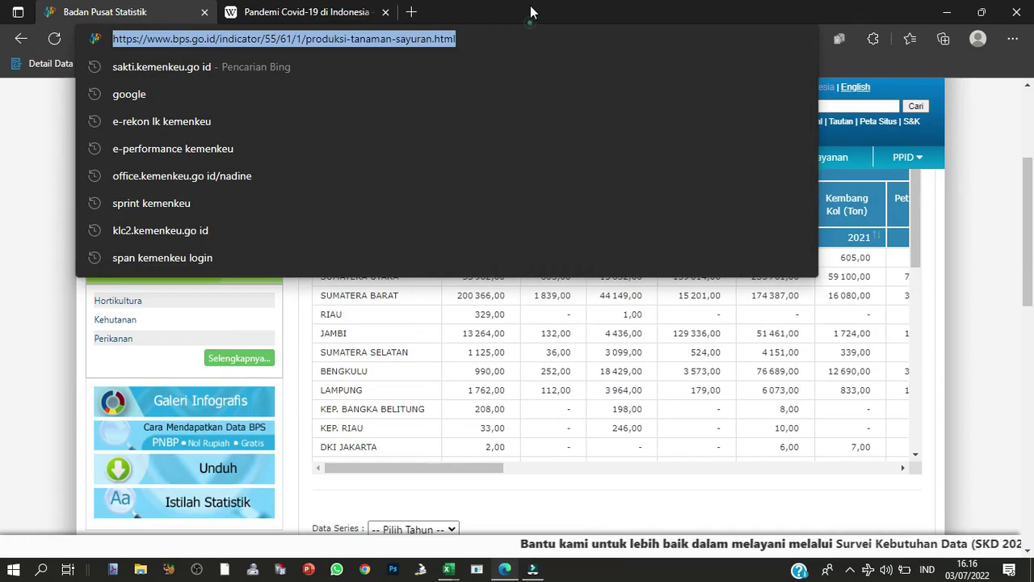
pyautogui.click(449, 569)
# Create a new From Web query using the copied BPS page address
pyautogui.click(508, 529)
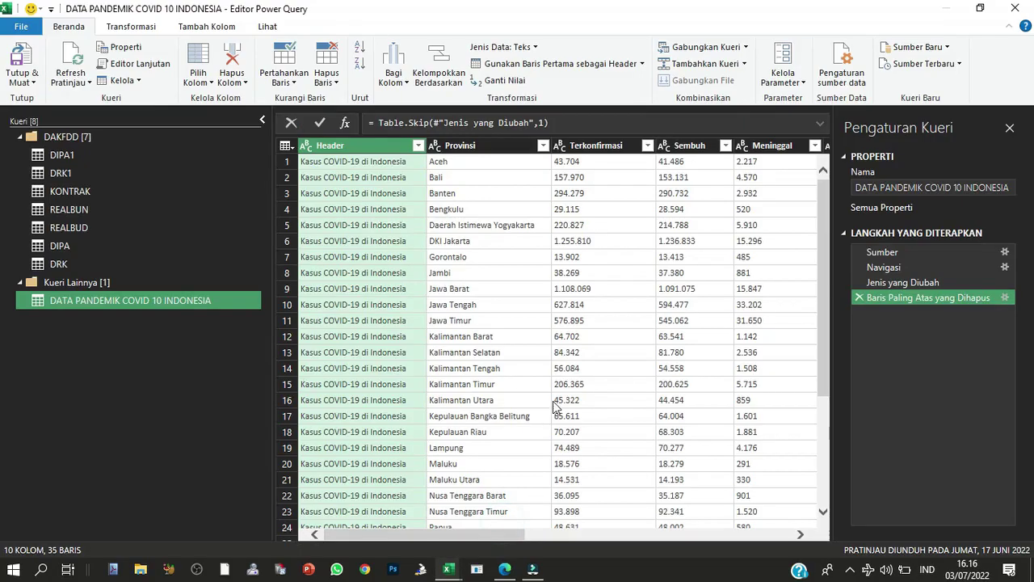
pyautogui.rightClick(151, 336)
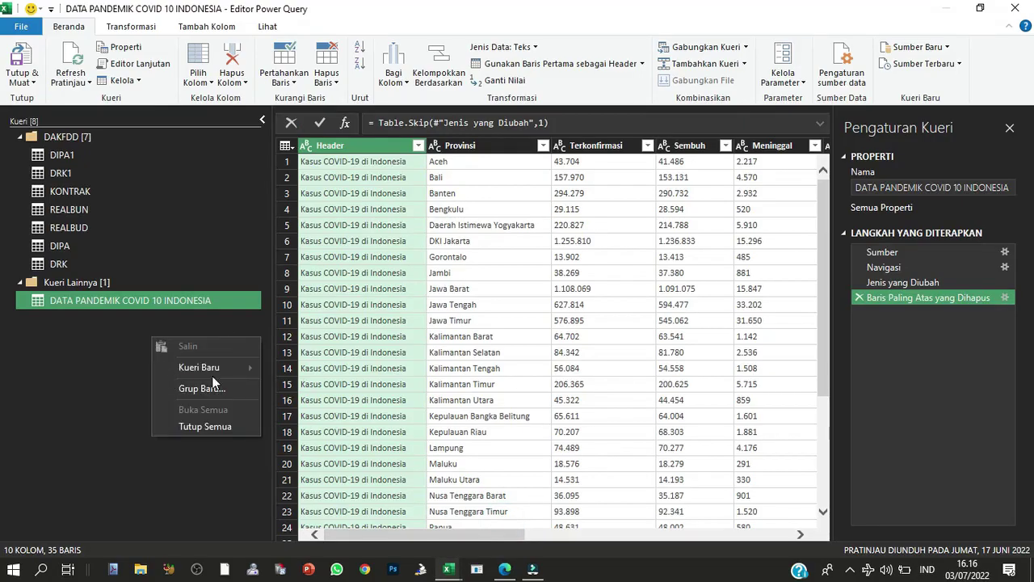
pyautogui.moveTo(199, 367)
pyautogui.click(428, 408)
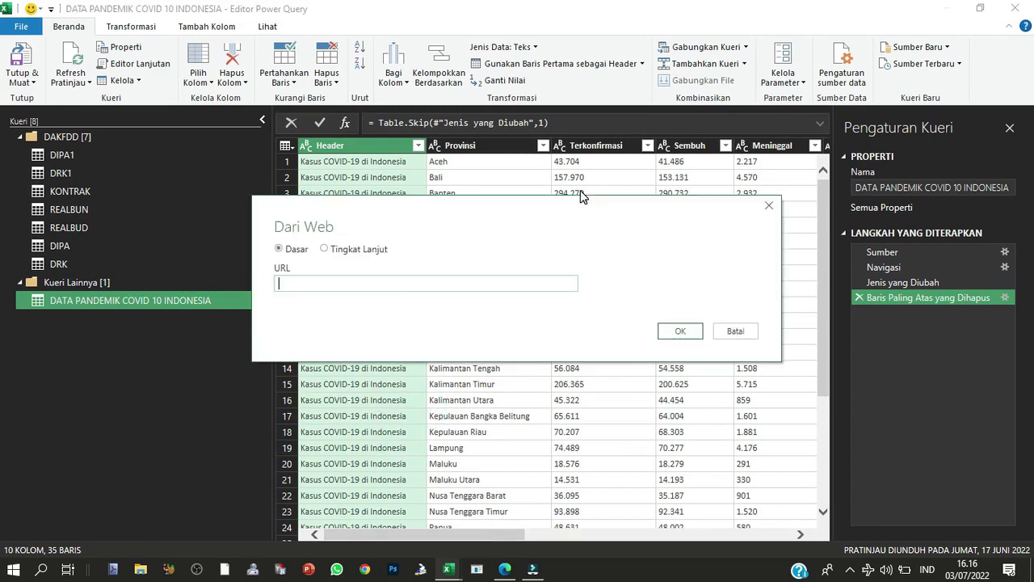
pyautogui.rightClick(404, 278)
pyautogui.click(440, 341)
pyautogui.click(689, 333)
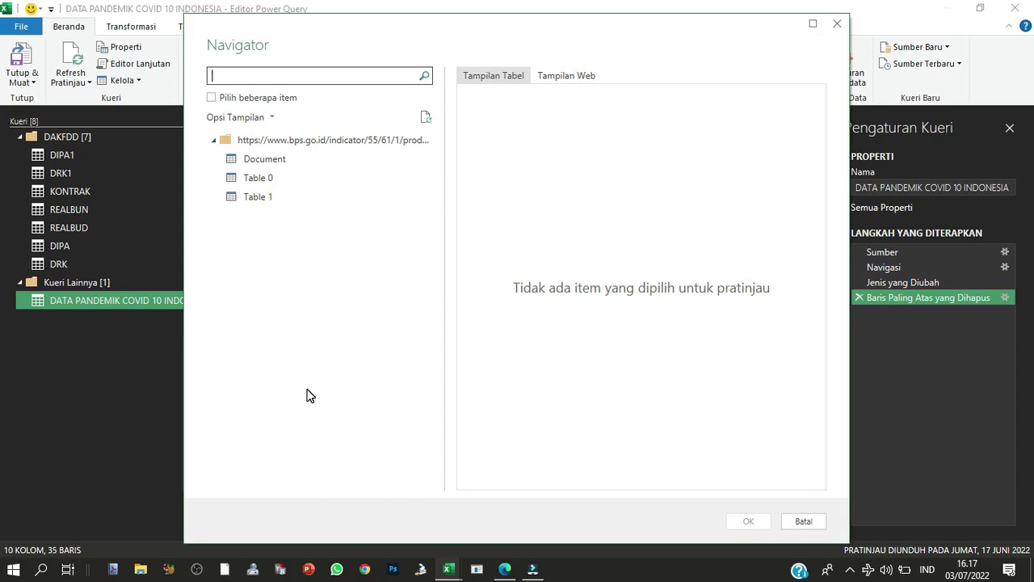
# Preview Table 0 and Table 1, enable Pilih beberapa item, and check Table 1
pyautogui.click(277, 179)
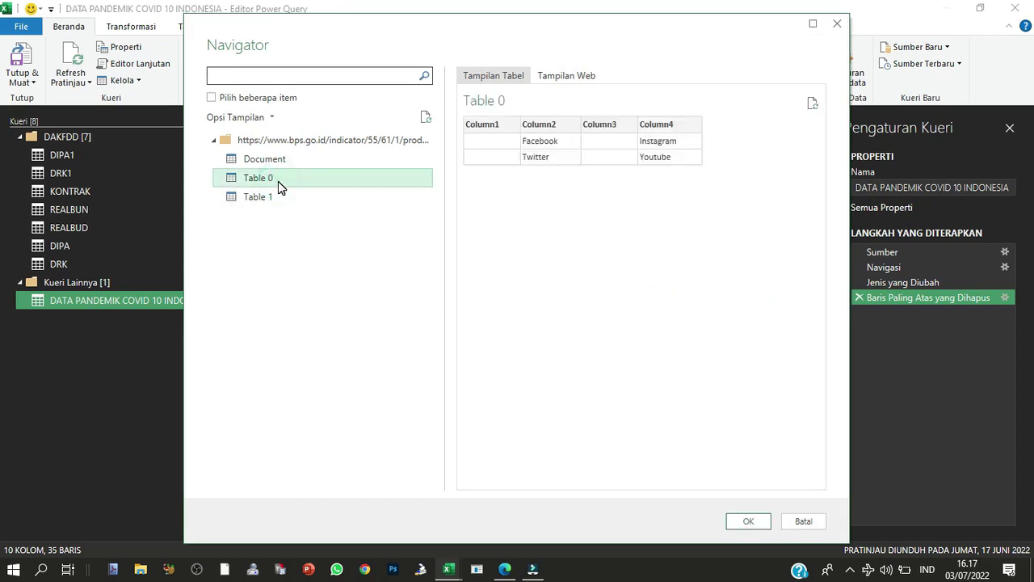
pyautogui.click(278, 196)
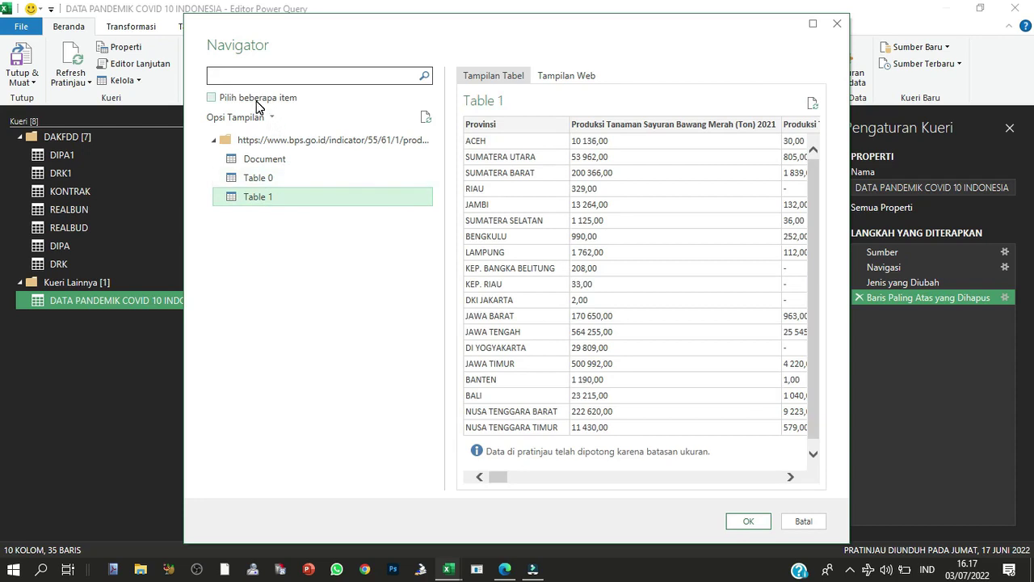
pyautogui.click(257, 98)
pyautogui.click(239, 202)
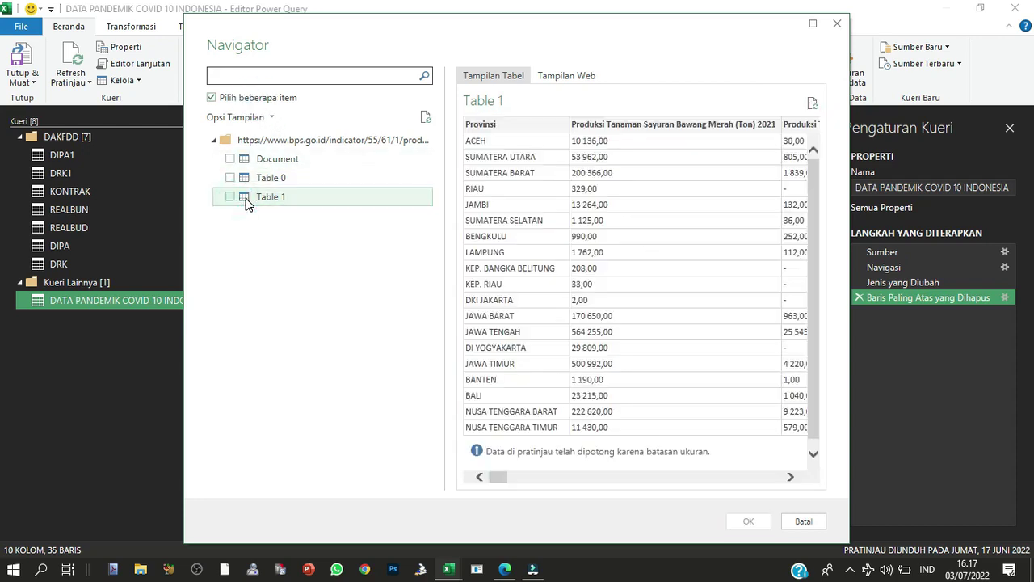
pyautogui.click(231, 198)
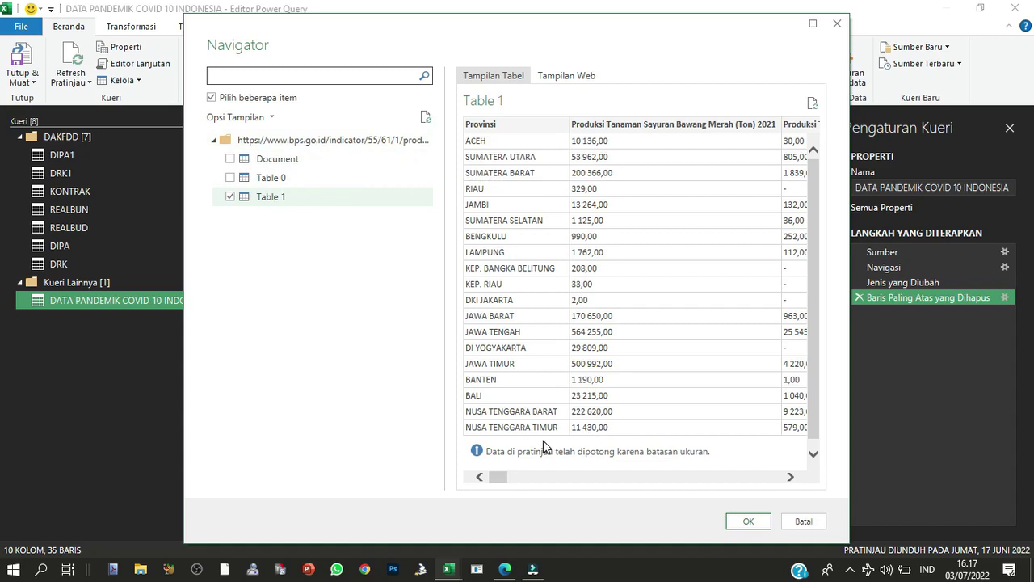
# Inspect Table 1's province production columns and import it into Power Query Editor
pyautogui.moveTo(498, 477); pyautogui.dragTo(766, 478)
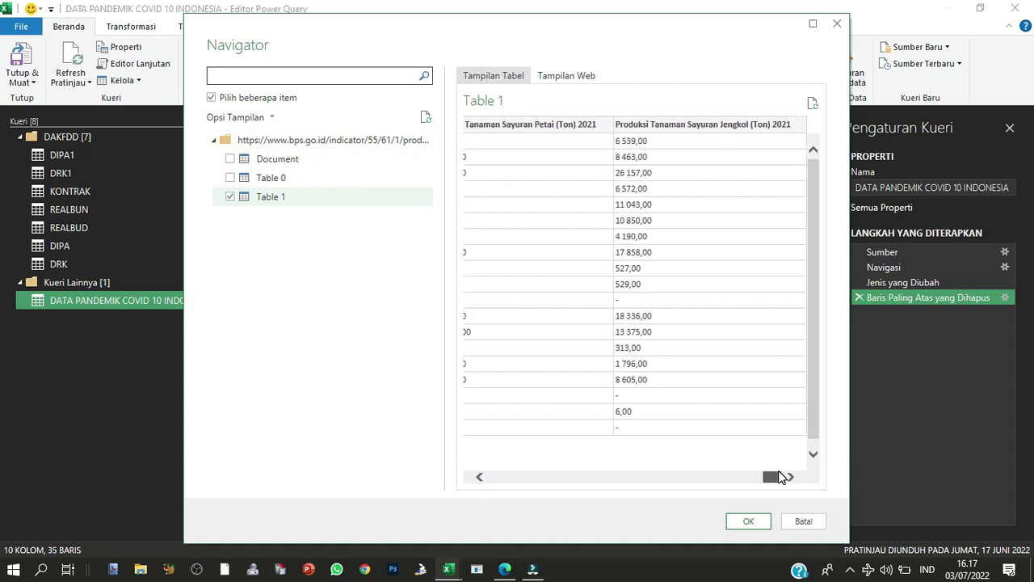
pyautogui.moveTo(766, 478); pyautogui.dragTo(498, 478)
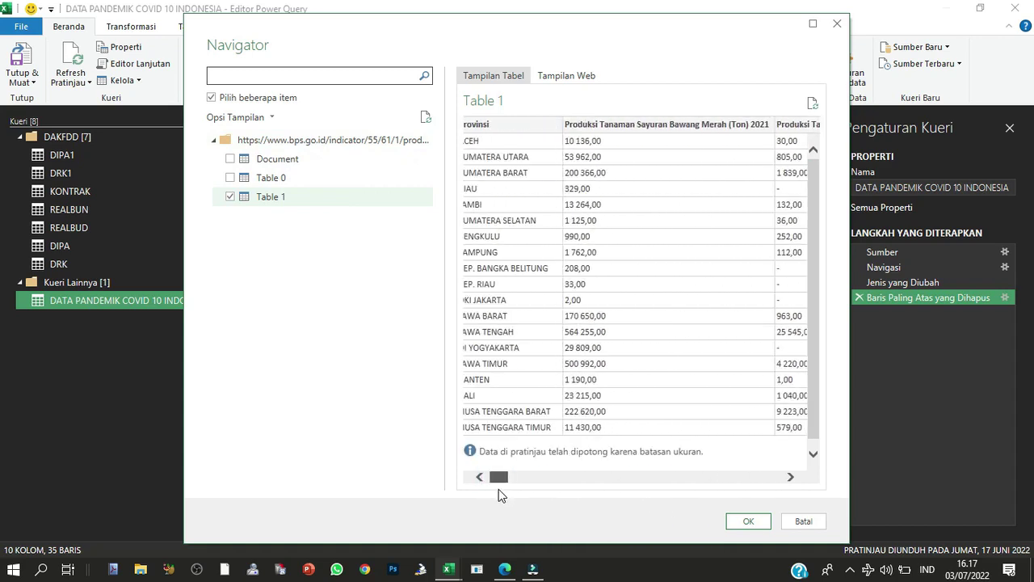
pyautogui.click(330, 159)
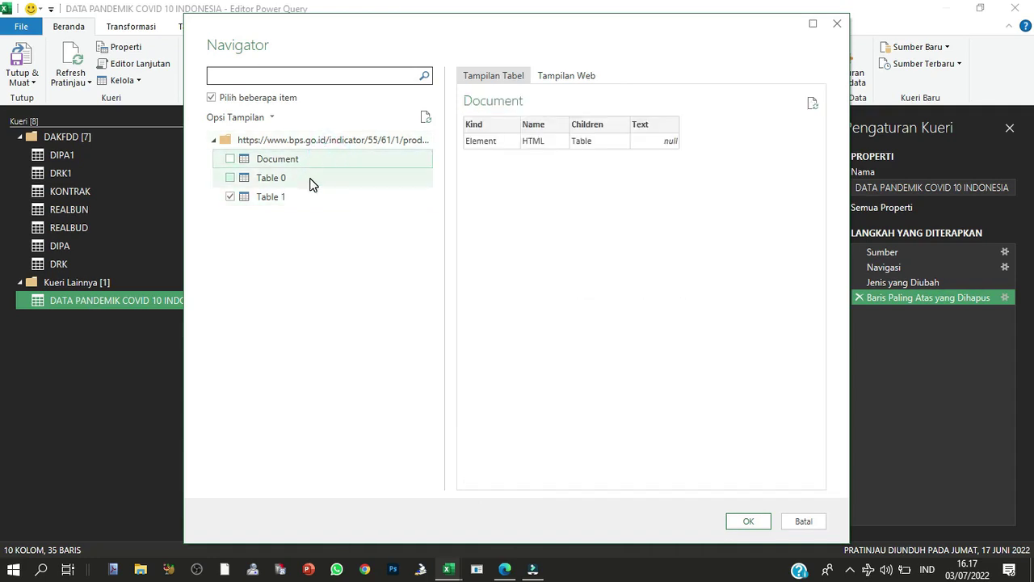
pyautogui.click(312, 180)
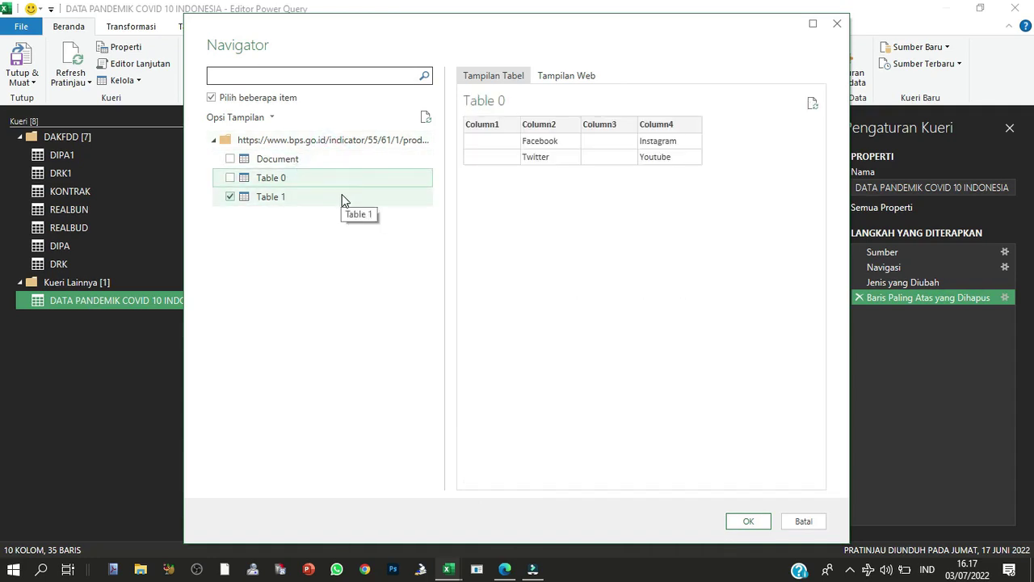
pyautogui.click(342, 197)
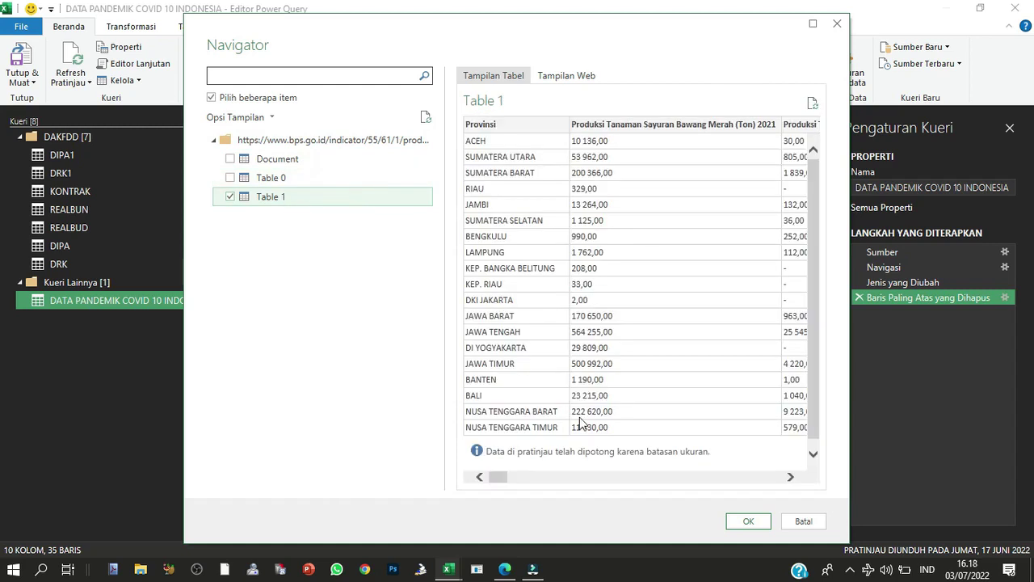
pyautogui.click(754, 522)
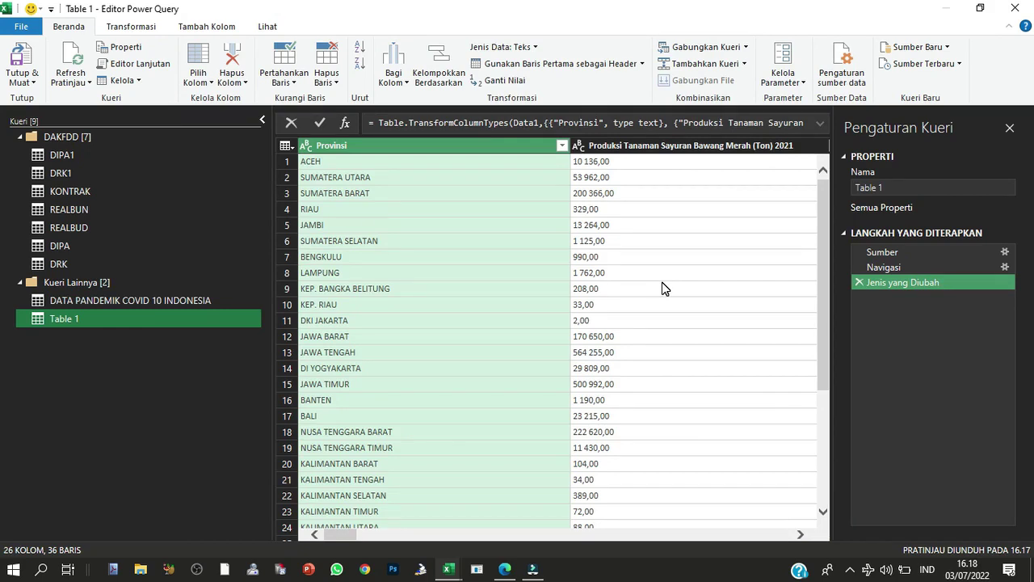
# Rename the Table 1 query to DATA SAYURAN BPS and bring up the Tutup & Muat choices
pyautogui.doubleClick(190, 325)
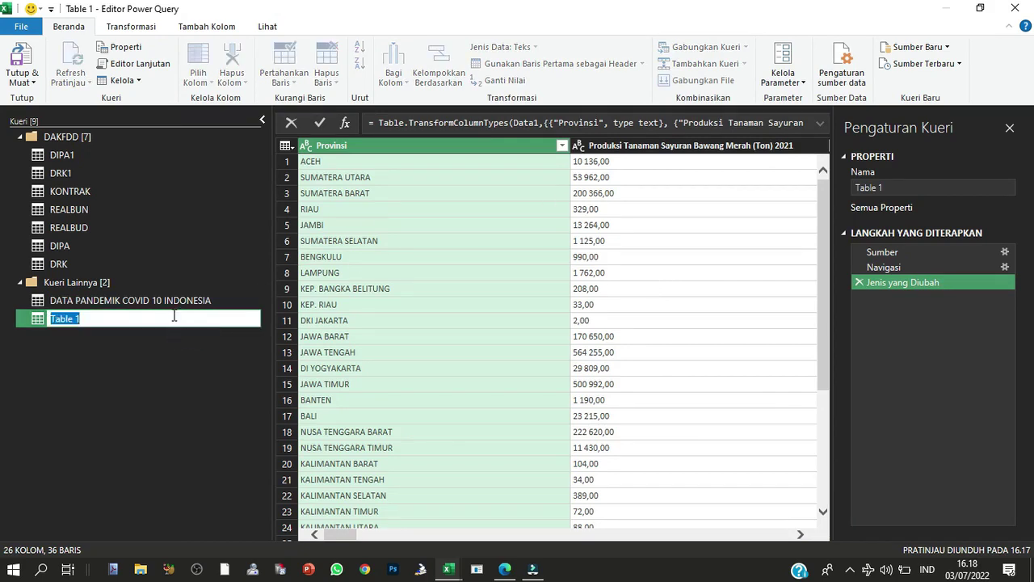
pyautogui.write('DATA SAYURAN BPS')
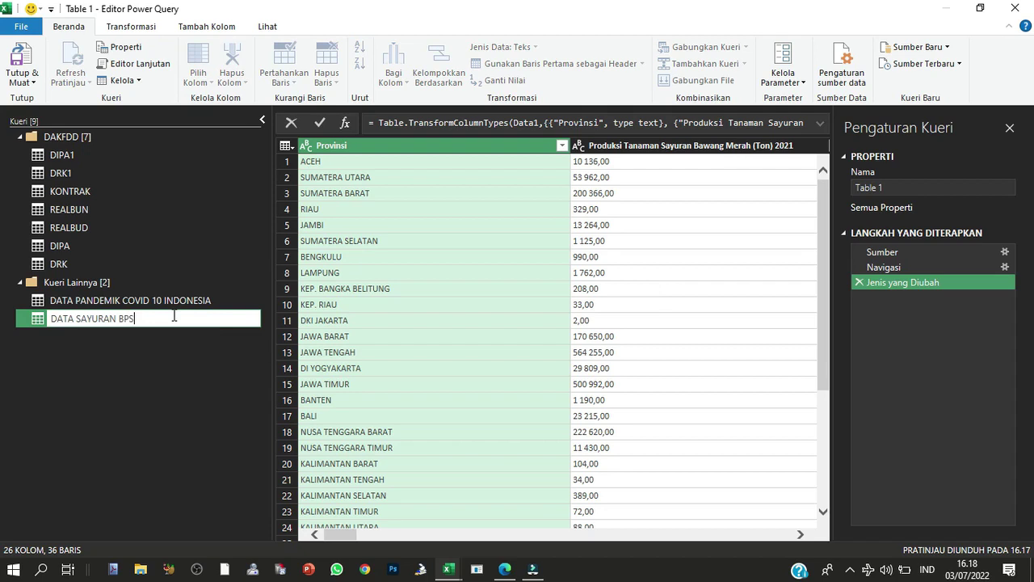
pyautogui.press('Return')
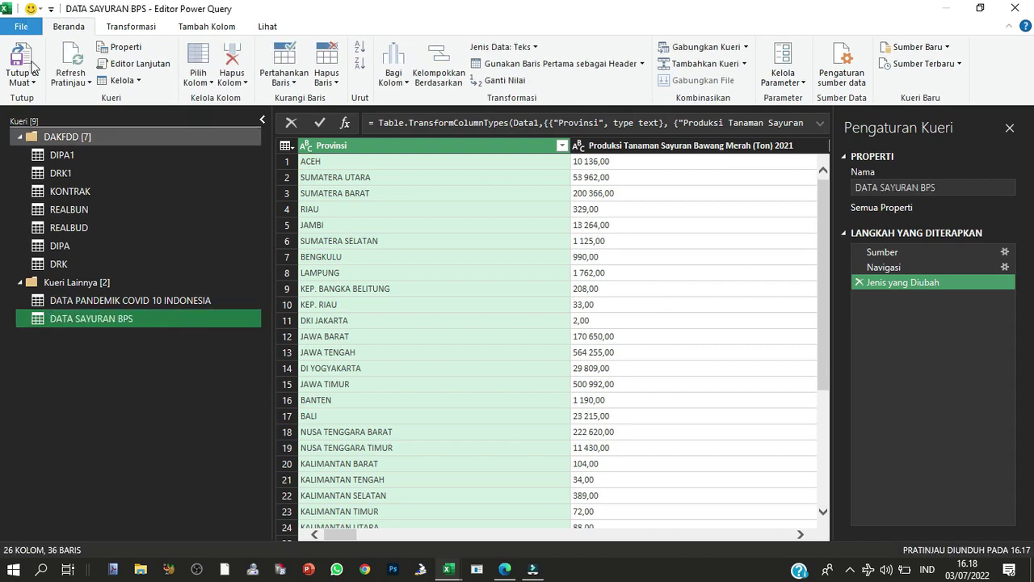
pyautogui.click(22, 82)
# Load DATA SAYURAN BPS with Hanya Membuat Koneksi (connection only)
pyautogui.click(36, 114)
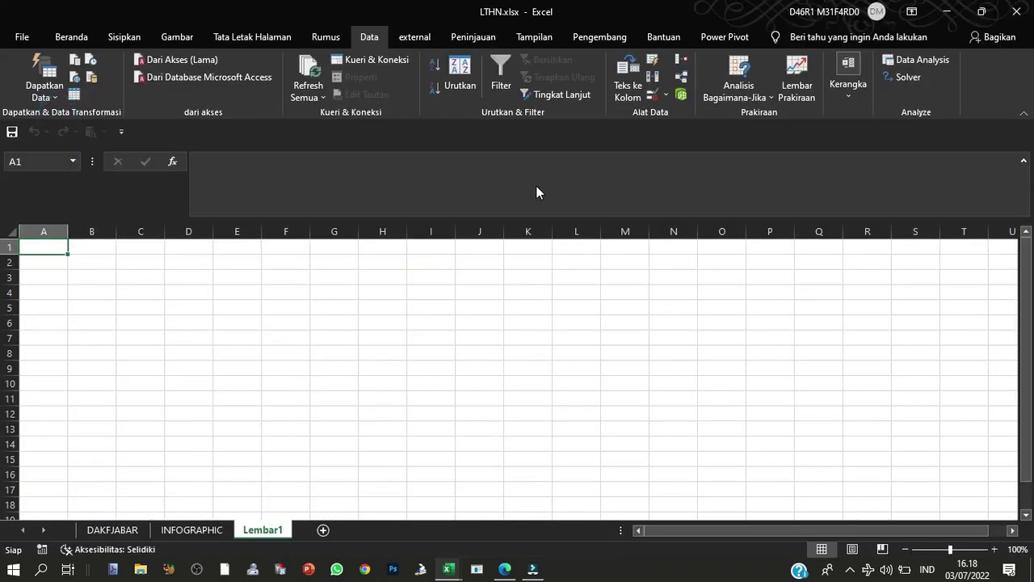
pyautogui.click(714, 256)
pyautogui.click(815, 354)
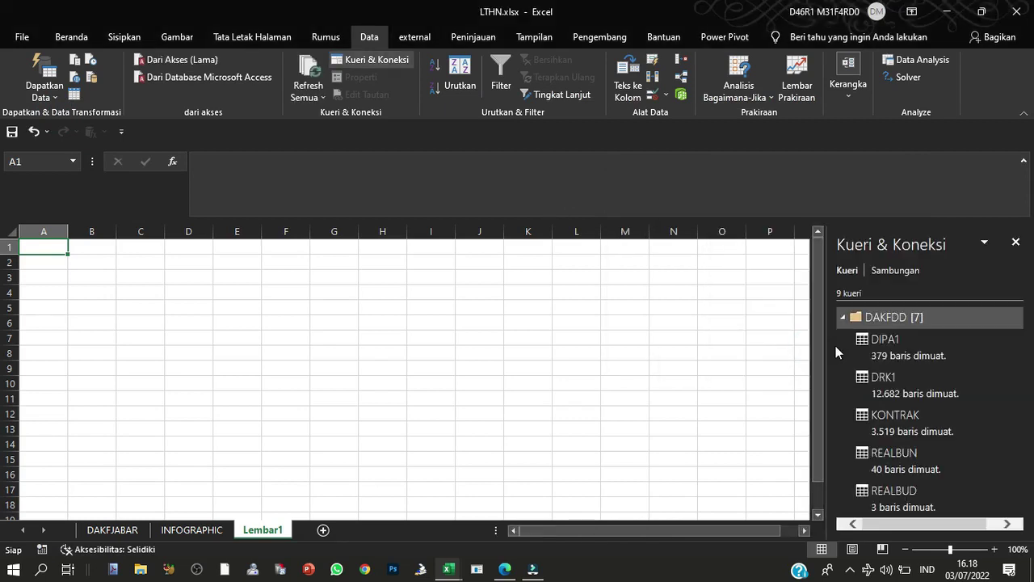
# Return from the file overview to Lembar1, select cells C2 and B3, and open Dapatkan Data
pyautogui.click(19, 37)
pyautogui.click(19, 44)
pyautogui.click(132, 257)
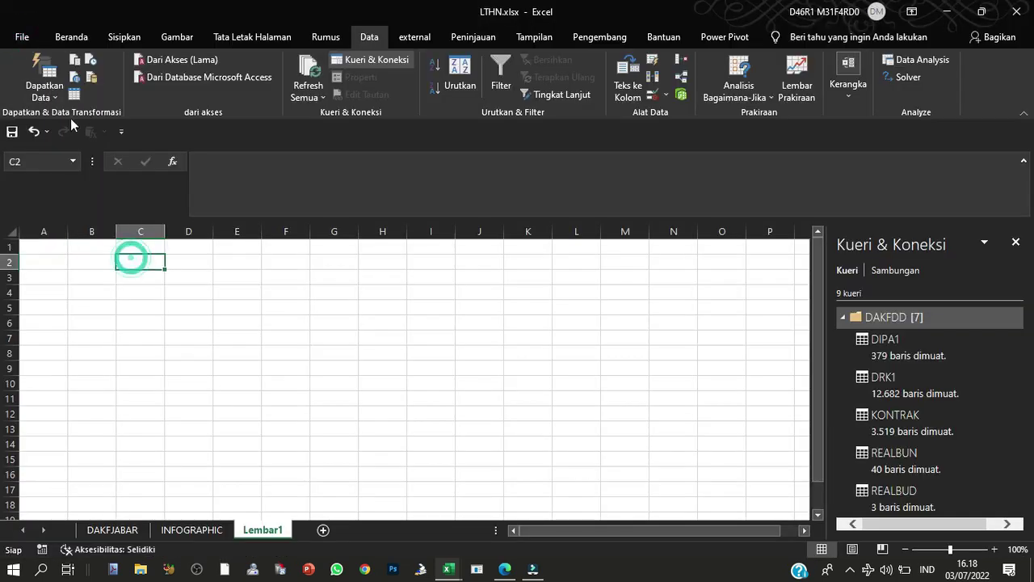
pyautogui.click(85, 277)
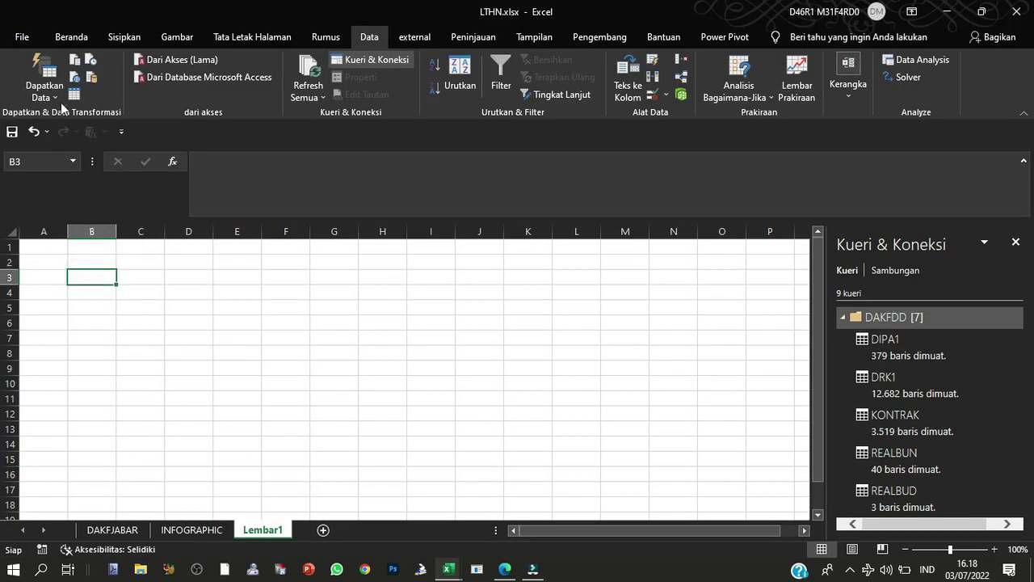
pyautogui.click(44, 85)
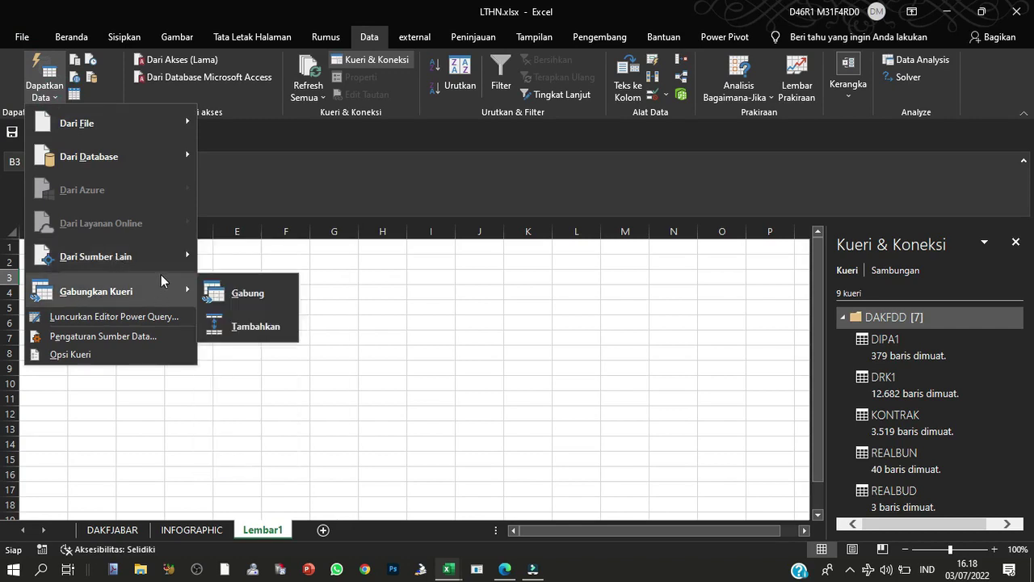
# Start a Dari Web import using the BPS page URL copied from Edge
pyautogui.moveTo(95, 256)
pyautogui.click(252, 291)
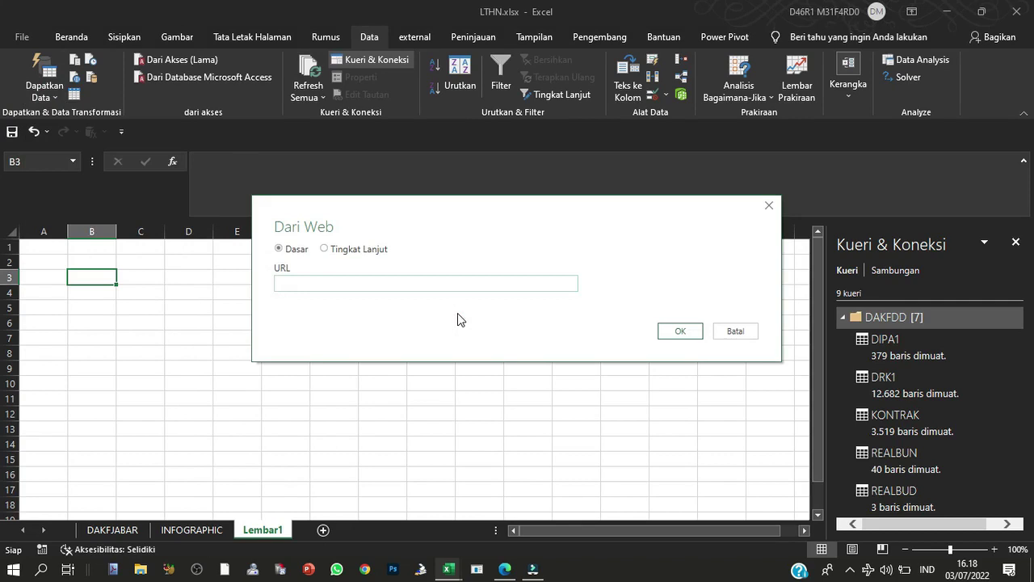
pyautogui.click(519, 520)
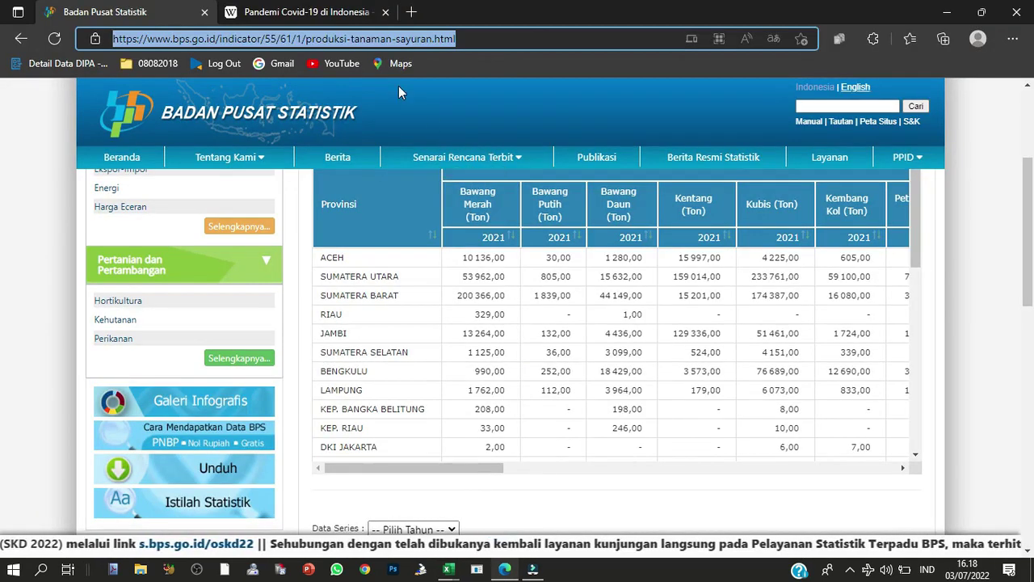
pyautogui.rightClick(396, 37)
pyautogui.click(443, 162)
pyautogui.moveTo(462, 157)
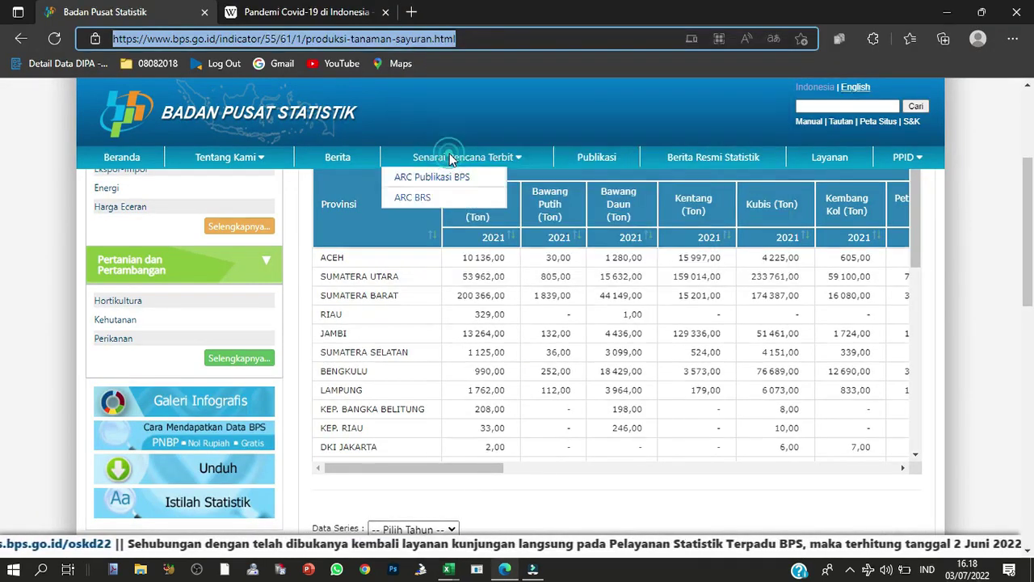
pyautogui.click(517, 493)
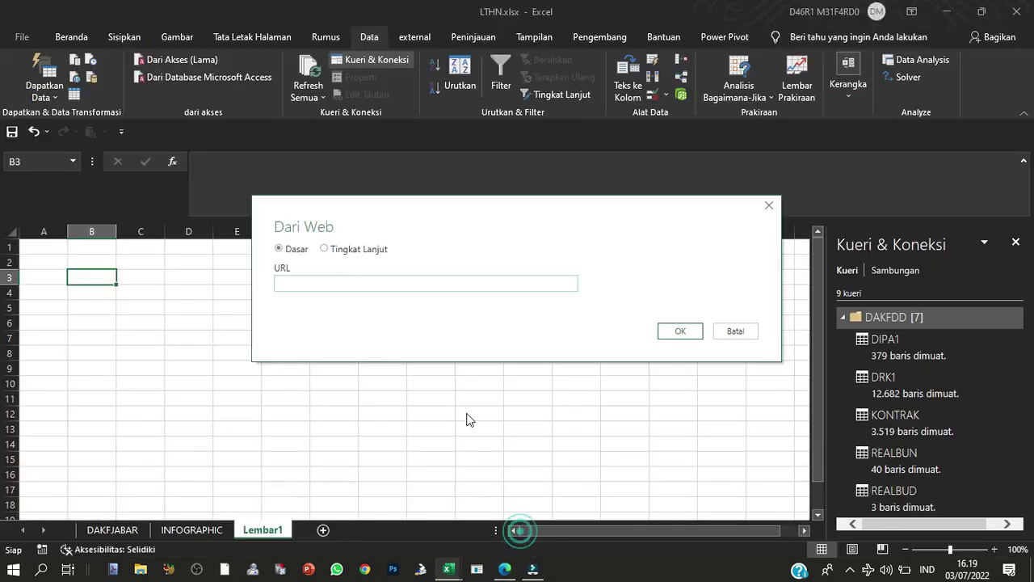
pyautogui.rightClick(348, 286)
pyautogui.click(396, 351)
pyautogui.click(681, 331)
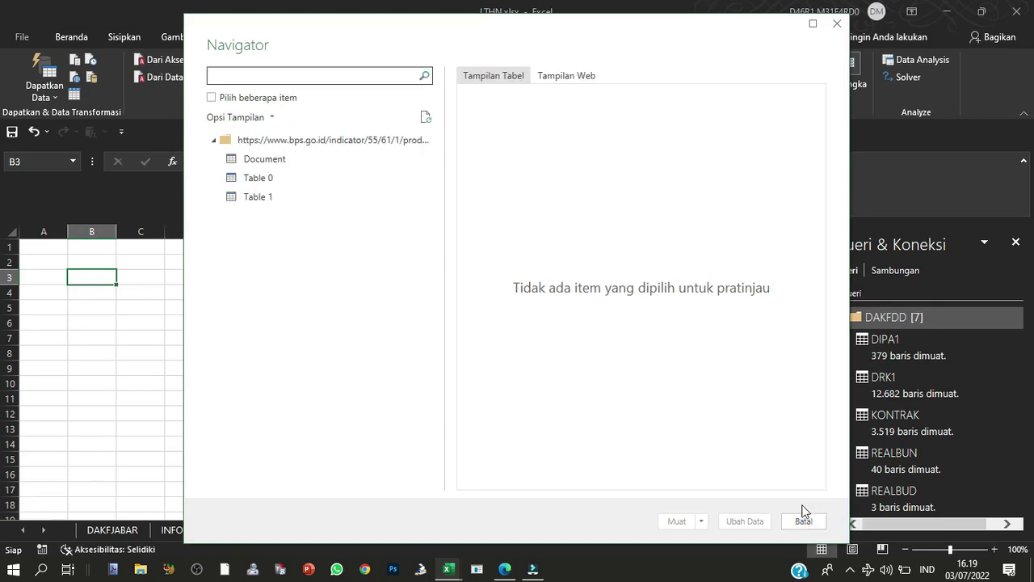
# Toggle Pilih beberapa item in the Navigator, then close it back to the sheet
pyautogui.click(292, 98)
pyautogui.click(293, 98)
pyautogui.click(802, 522)
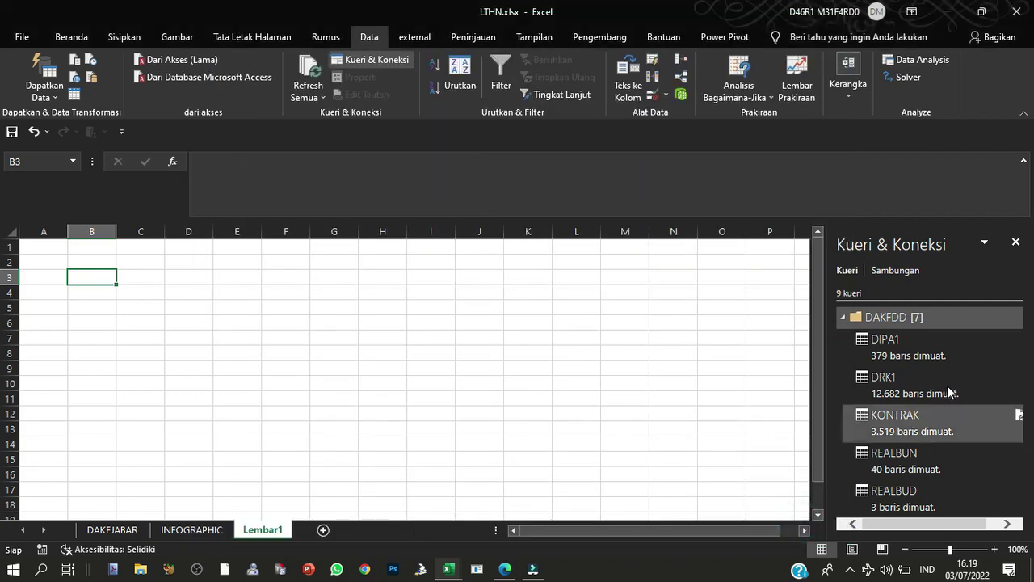
# Load the DATA PANDEMIK COVID query as a PivotTable Report at cell C4 on Lembar1
pyautogui.scroll(-5, 942, 380)
pyautogui.click(914, 456)
pyautogui.rightClick(914, 456)
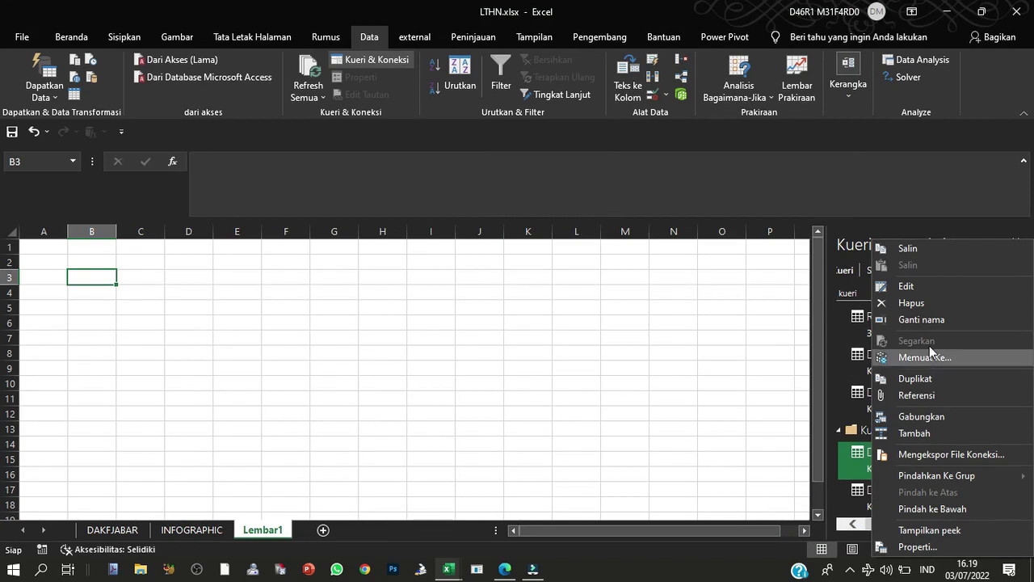
pyautogui.click(922, 357)
pyautogui.click(687, 227)
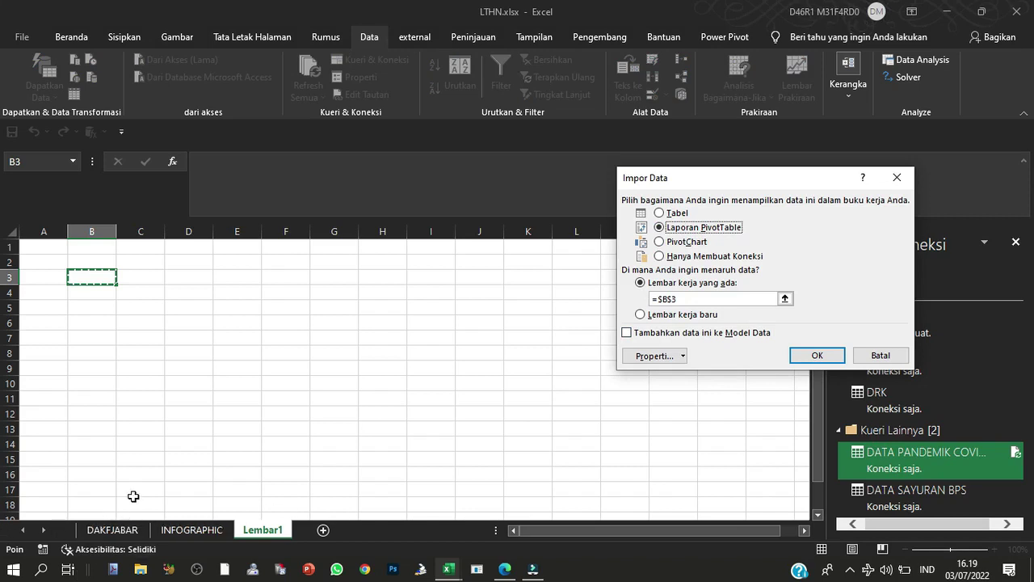
pyautogui.click(159, 297)
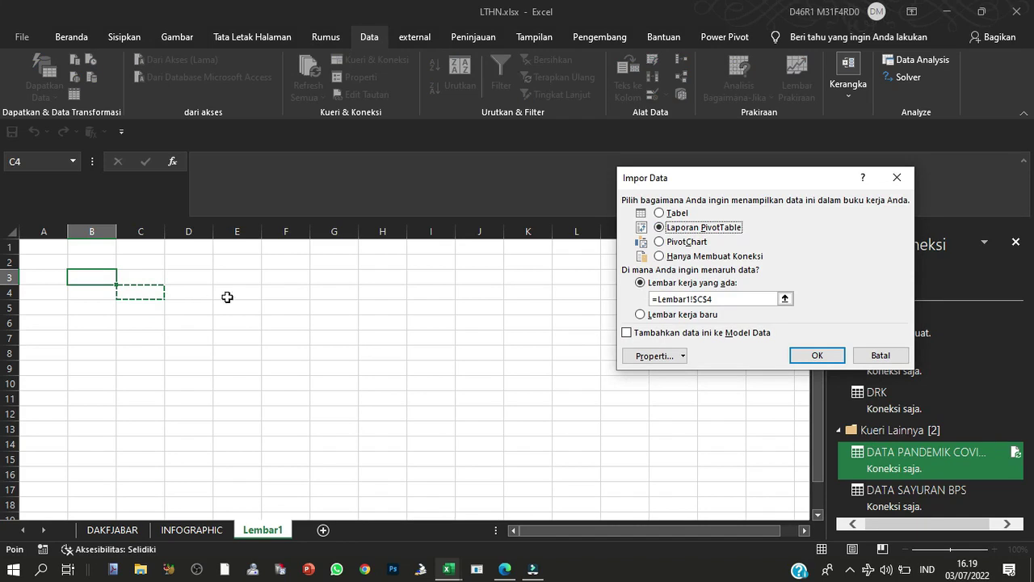
pyautogui.click(817, 355)
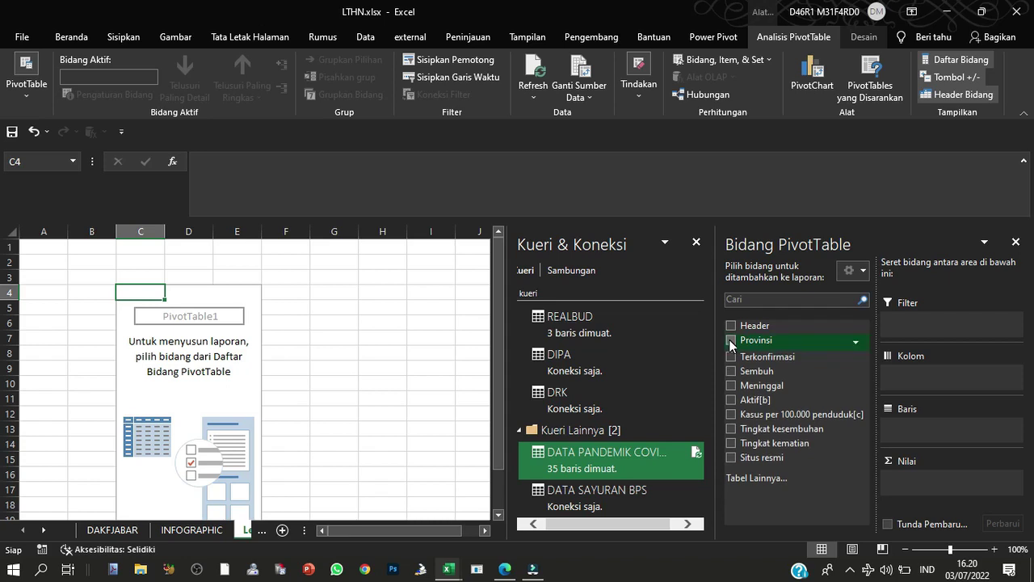
# Add Provinsi as rows and Terkonfirmasi as values, toggling Sembuh on then off
pyautogui.click(730, 341)
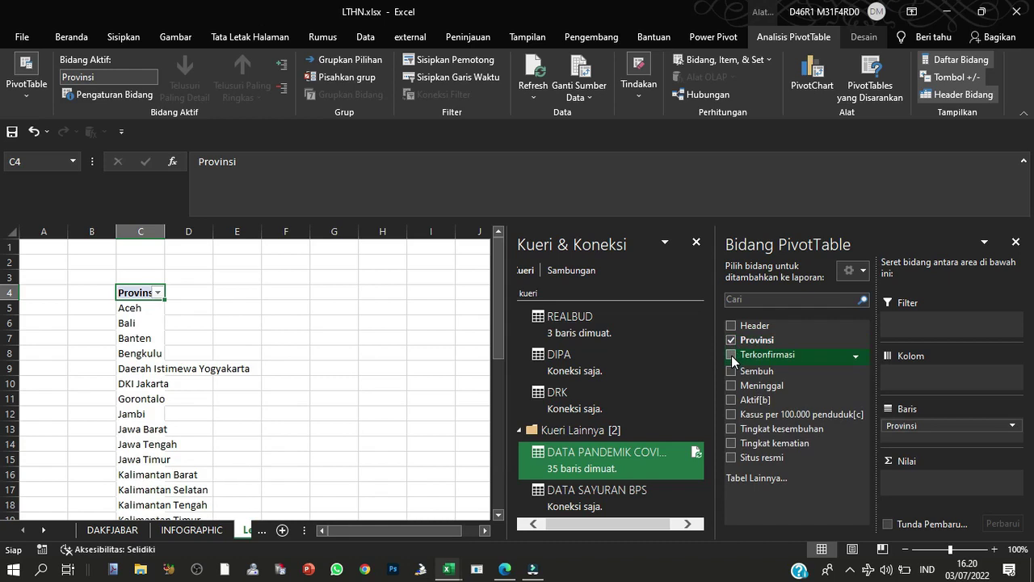
pyautogui.click(732, 357)
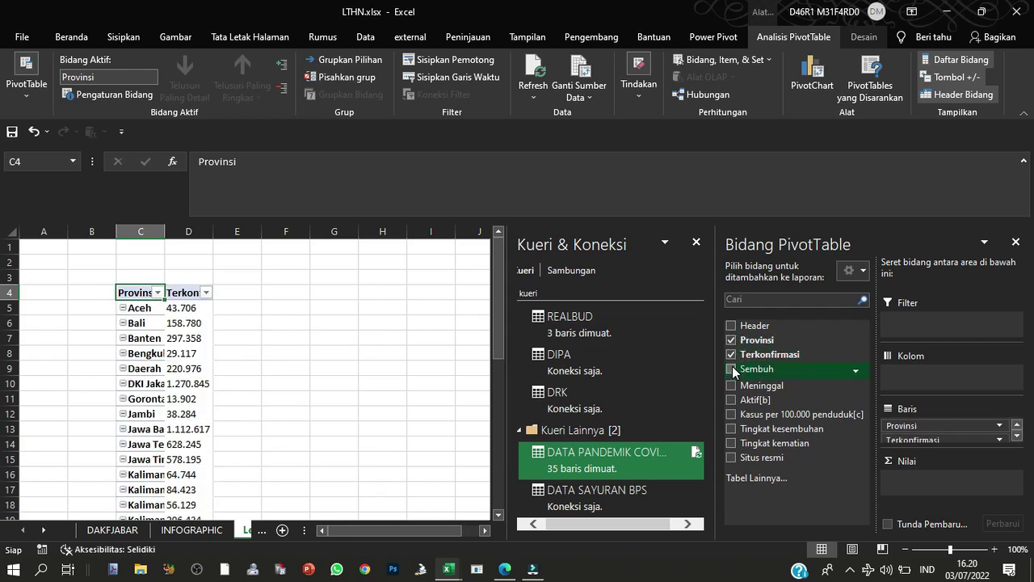
pyautogui.click(733, 370)
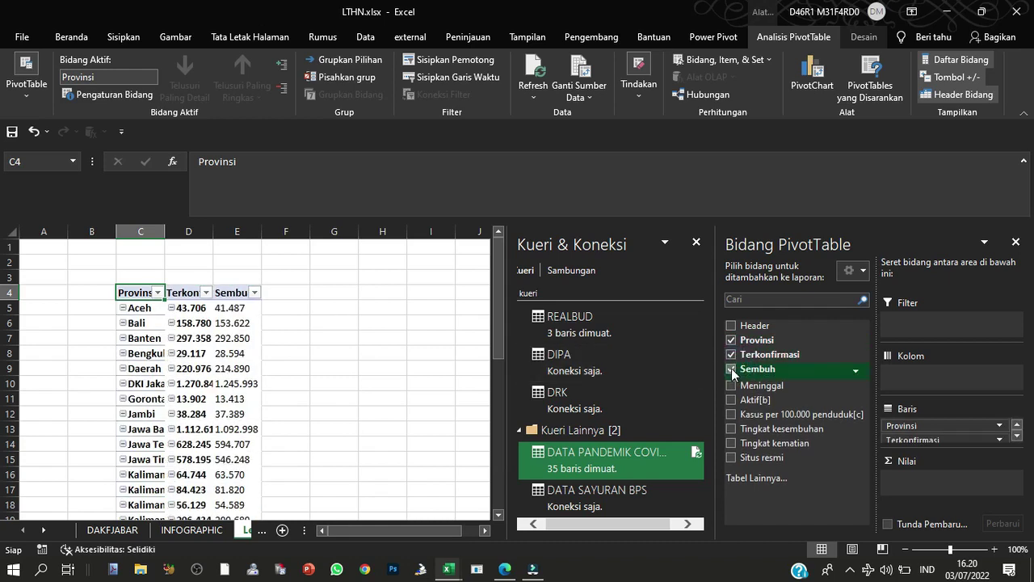
pyautogui.click(733, 370)
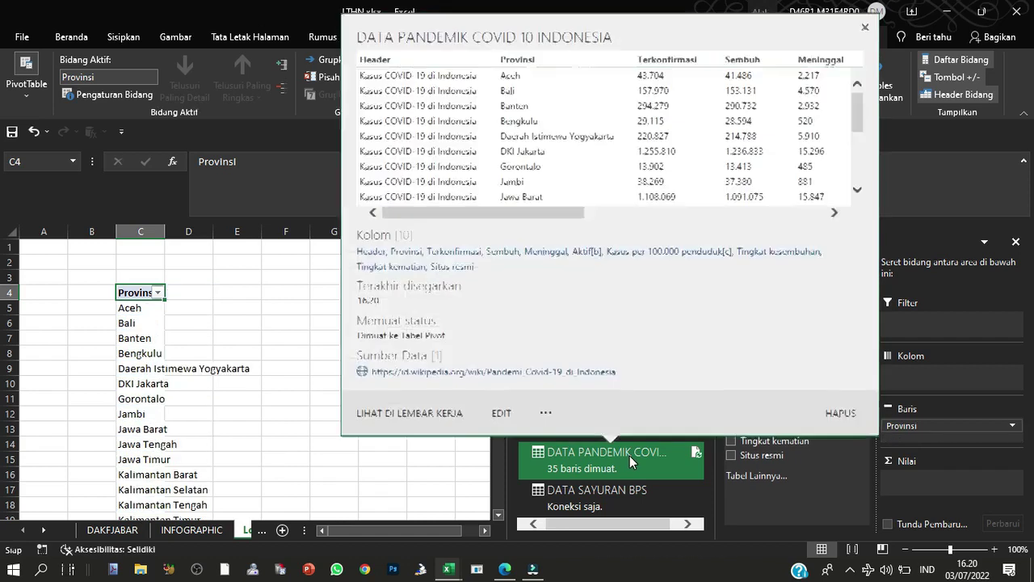
# Open the pandemic query in Power Query Editor and select its numeric columns
pyautogui.doubleClick(629, 456)
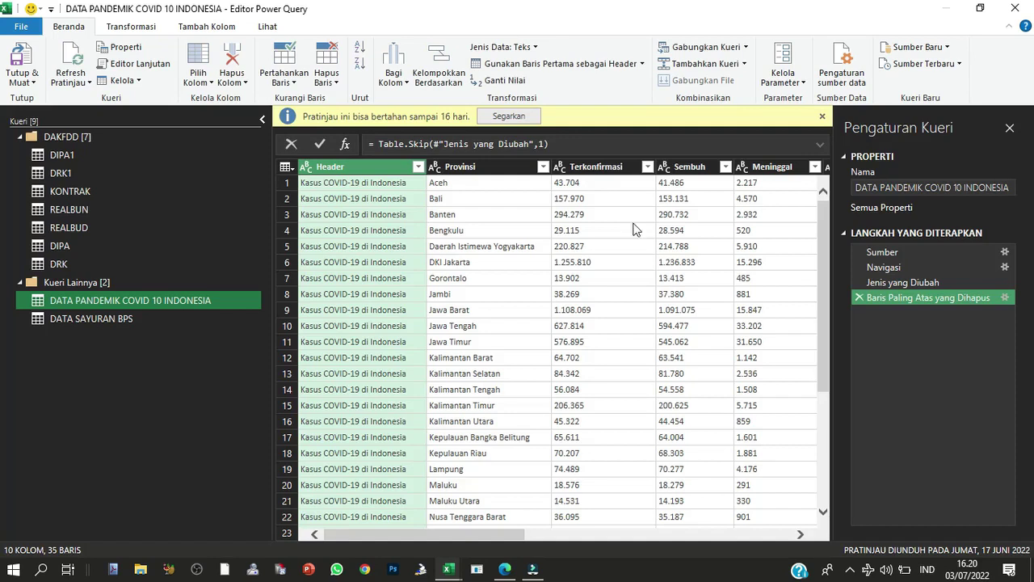
pyautogui.click(601, 166)
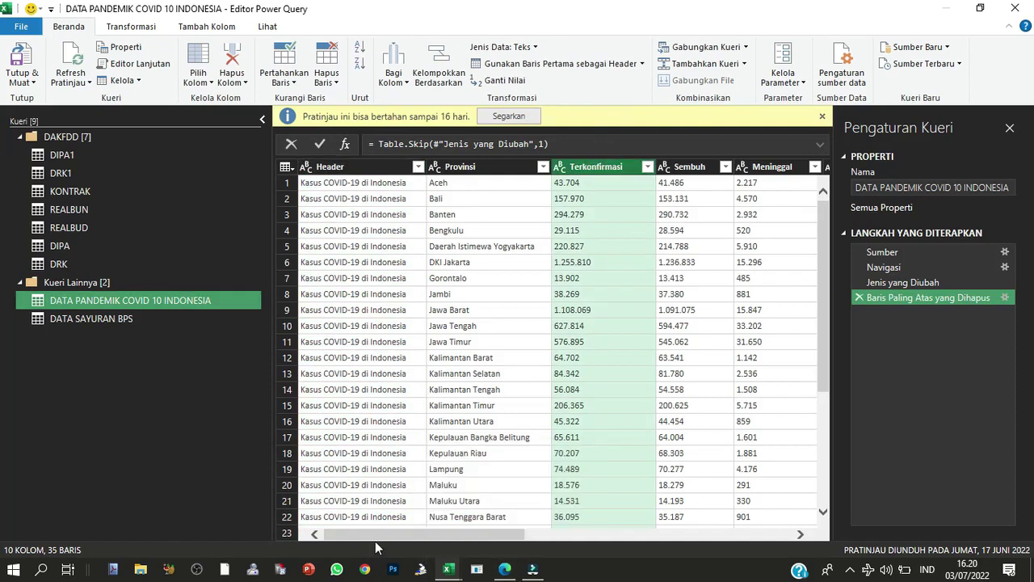
pyautogui.moveTo(382, 532); pyautogui.dragTo(627, 531)
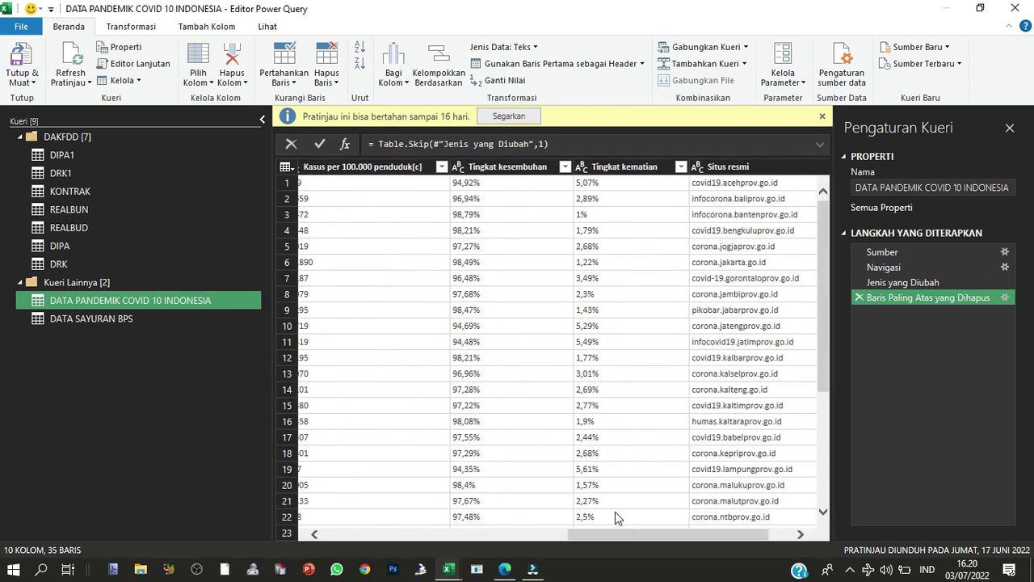
pyautogui.keyDown('shift'); pyautogui.click(632, 168); pyautogui.keyUp('shift')
pyautogui.rightClick(632, 170)
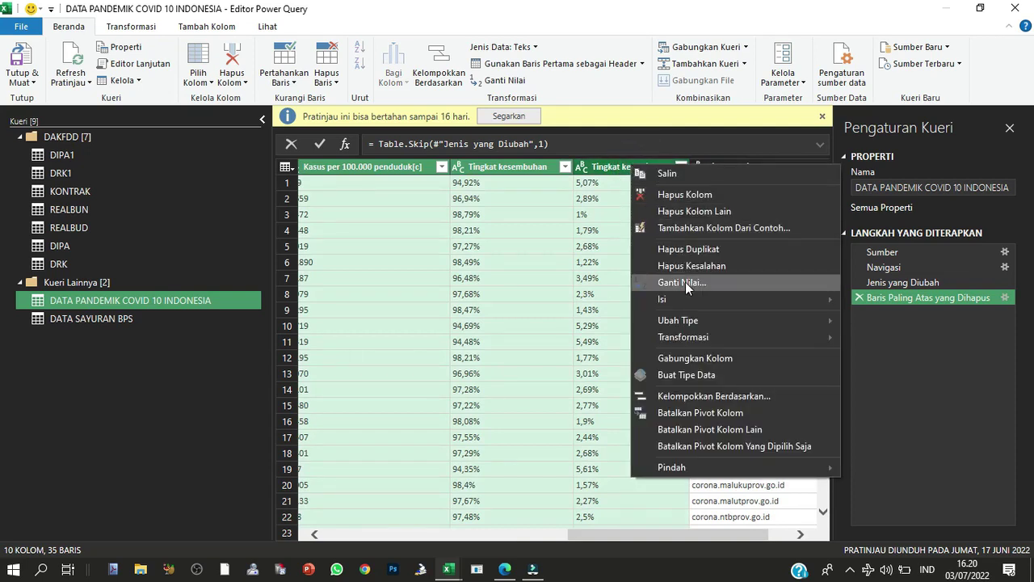
pyautogui.moveTo(678, 320)
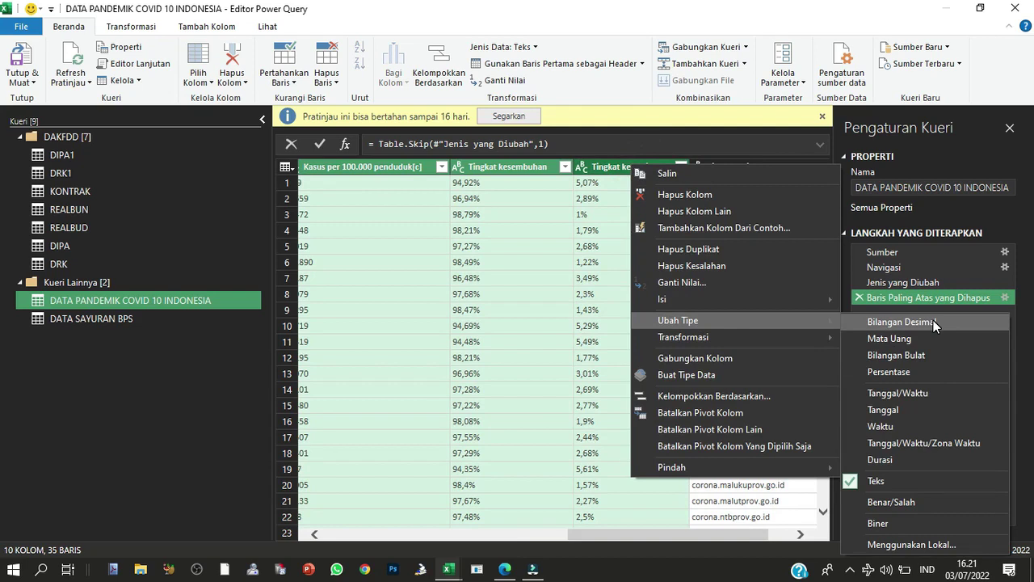
pyautogui.click(607, 529)
pyautogui.moveTo(605, 534)
pyautogui.mouseDown()
pyautogui.moveTo(414, 530)
pyautogui.moveTo(566, 522)
pyautogui.mouseUp()
# Change Terkonfirmasi through Kasus per 100.000 penduduk[c] to Whole Number, undoing an initial Decimal change
pyautogui.click(461, 167)
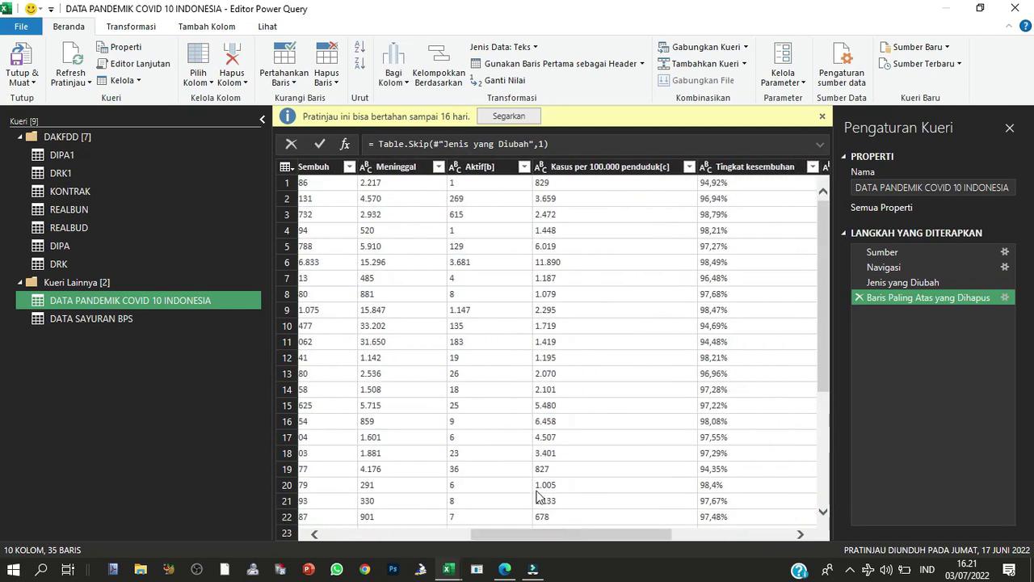
pyautogui.keyDown('shift'); pyautogui.click(604, 167); pyautogui.keyUp('shift')
pyautogui.rightClick(606, 166)
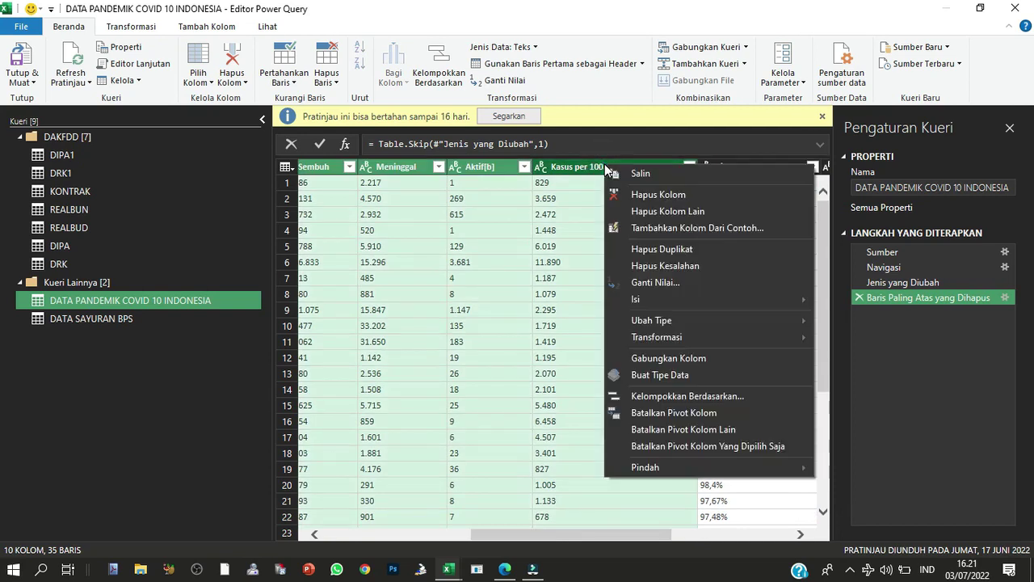
pyautogui.moveTo(652, 320)
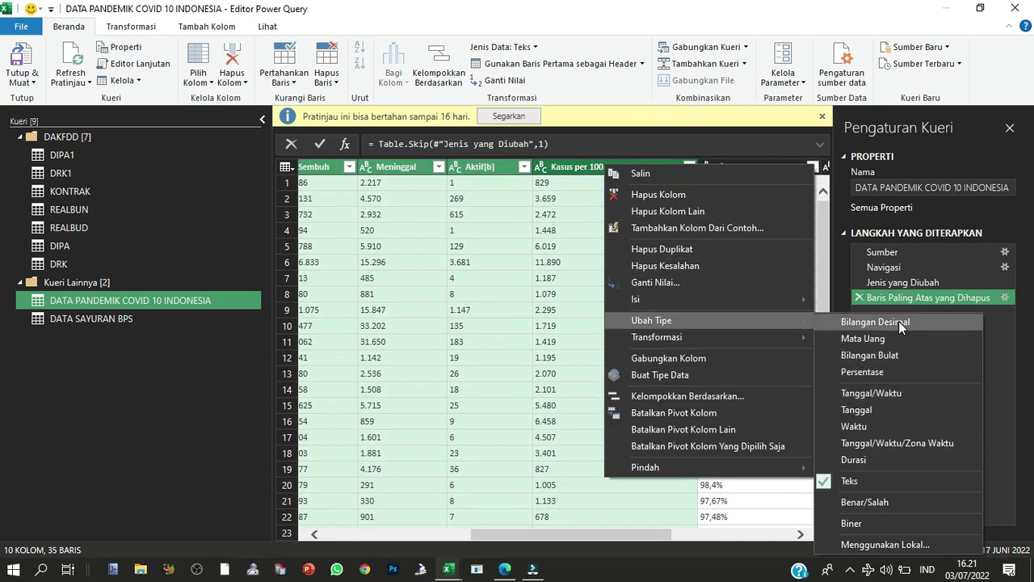
pyautogui.click(899, 322)
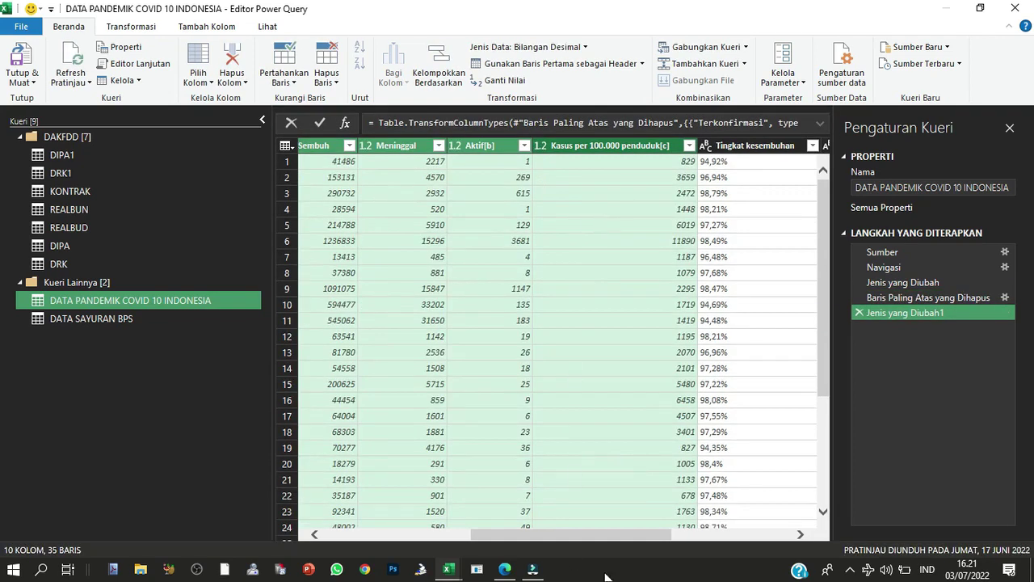
pyautogui.moveTo(606, 537); pyautogui.dragTo(529, 536)
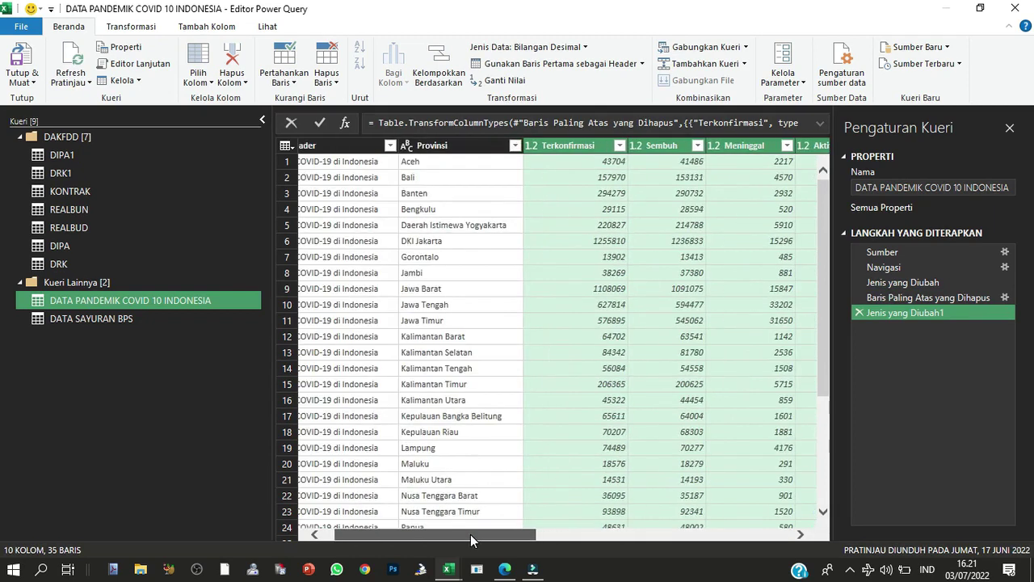
pyautogui.click(859, 314)
pyautogui.rightClick(584, 148)
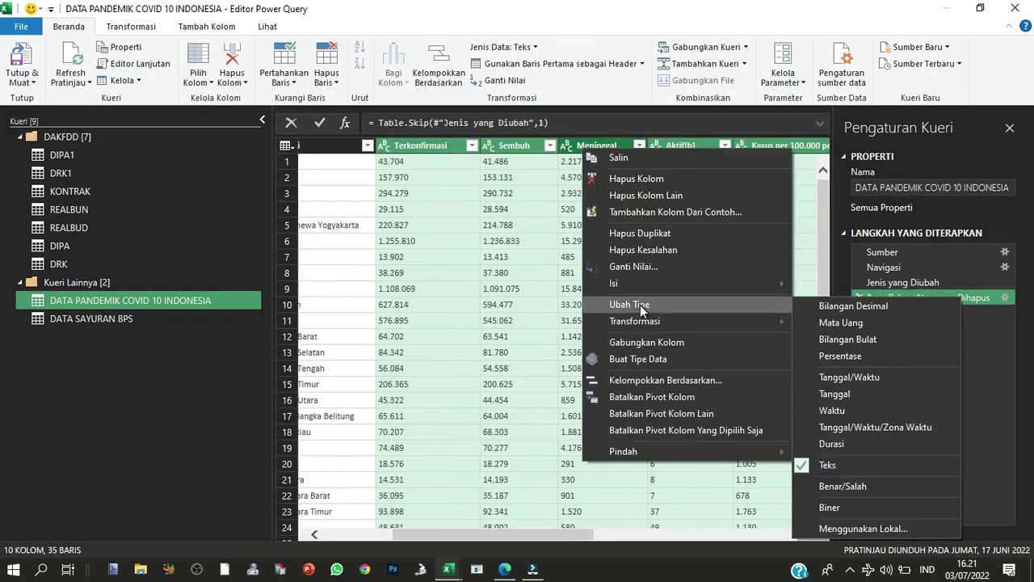
pyautogui.moveTo(629, 304)
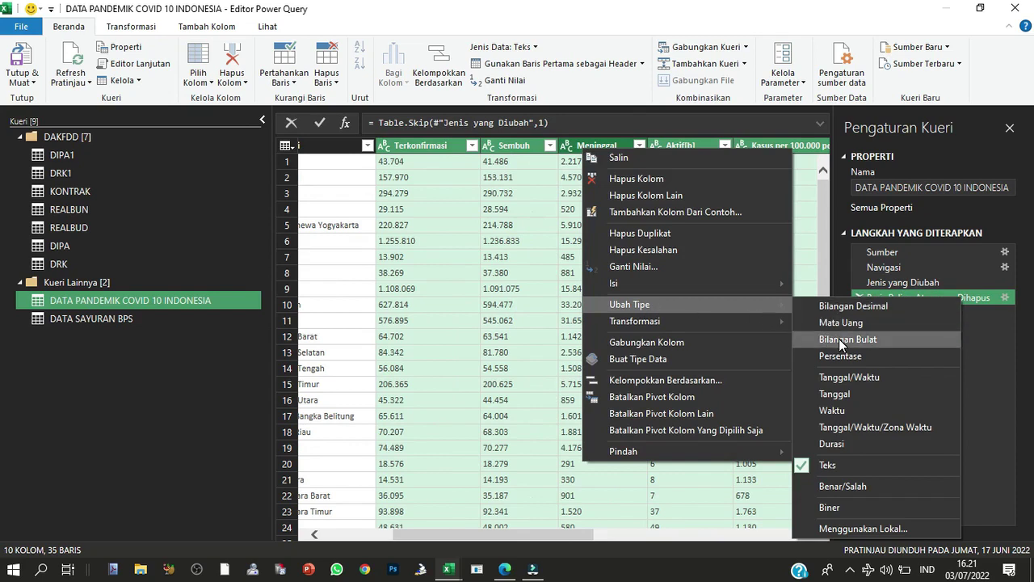
pyautogui.click(842, 341)
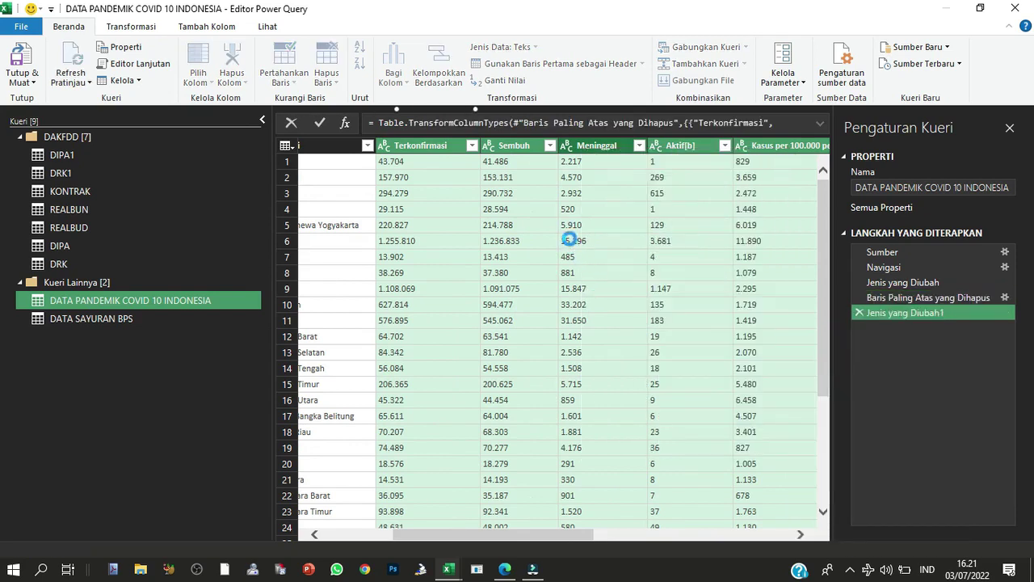
pyautogui.moveTo(607, 535); pyautogui.dragTo(563, 535)
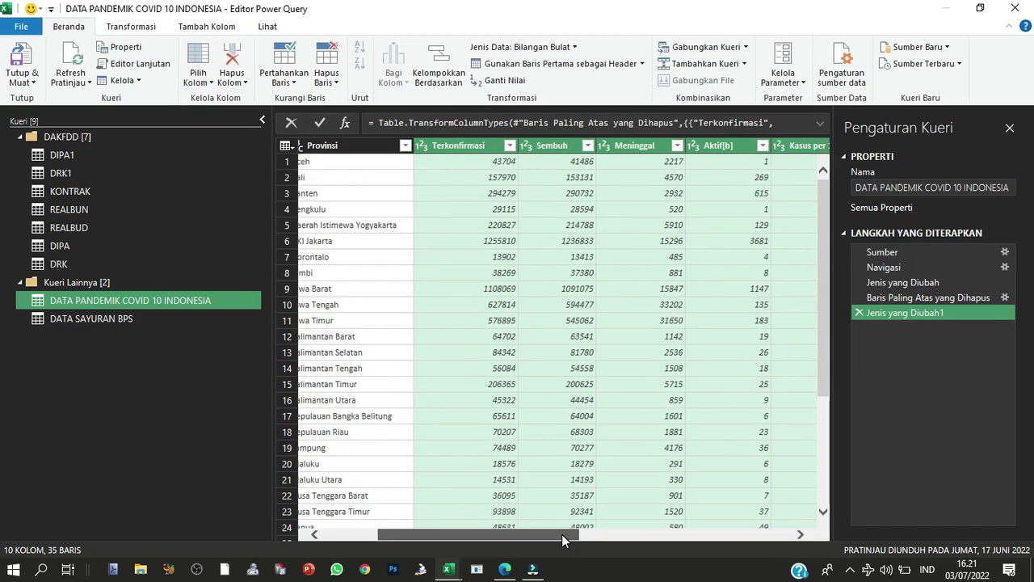
pyautogui.moveTo(562, 535); pyautogui.dragTo(723, 518)
# Change Tingkat kesembuhan and Tingkat kematian to Percentage type
pyautogui.click(582, 146)
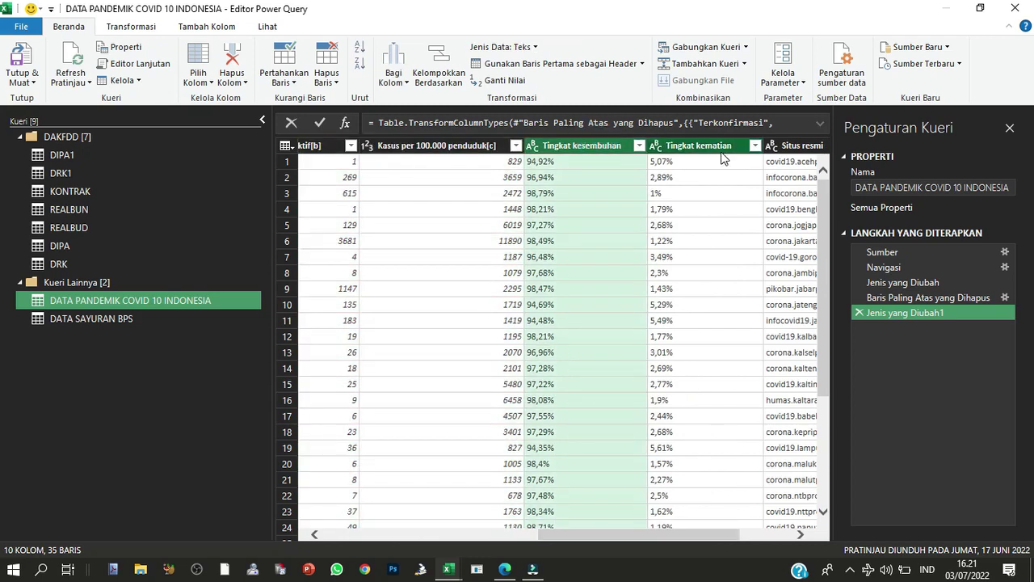
pyautogui.keyDown('ctrl'); pyautogui.click(713, 146); pyautogui.keyUp('ctrl')
pyautogui.rightClick(713, 146)
pyautogui.moveTo(755, 298)
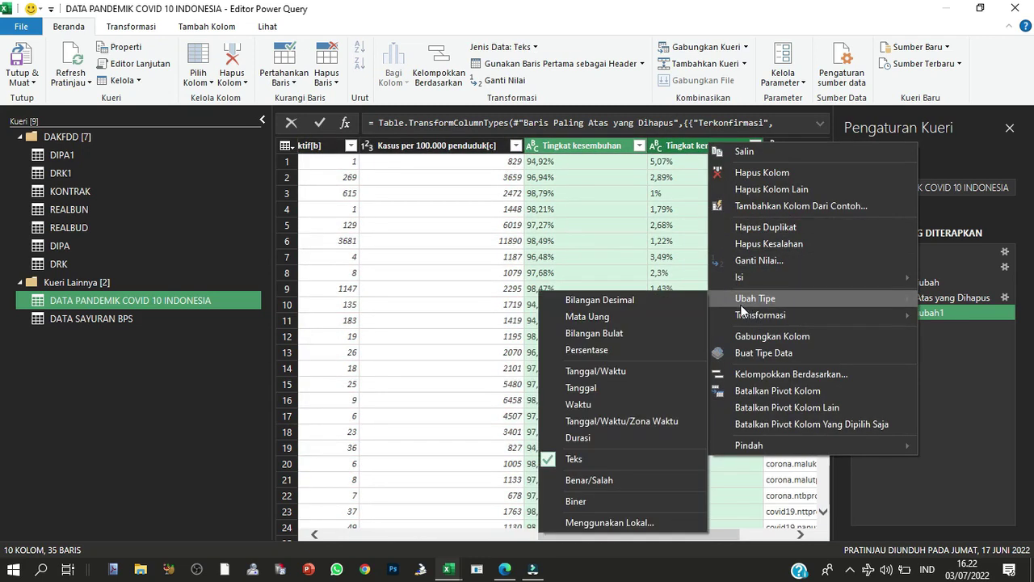
pyautogui.click(615, 353)
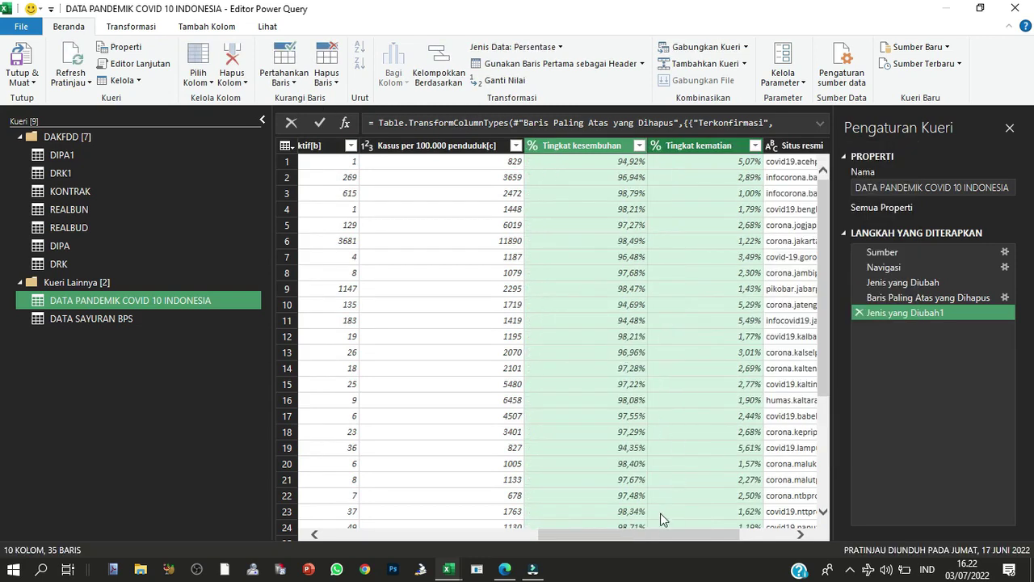
pyautogui.moveTo(647, 531); pyautogui.dragTo(684, 531)
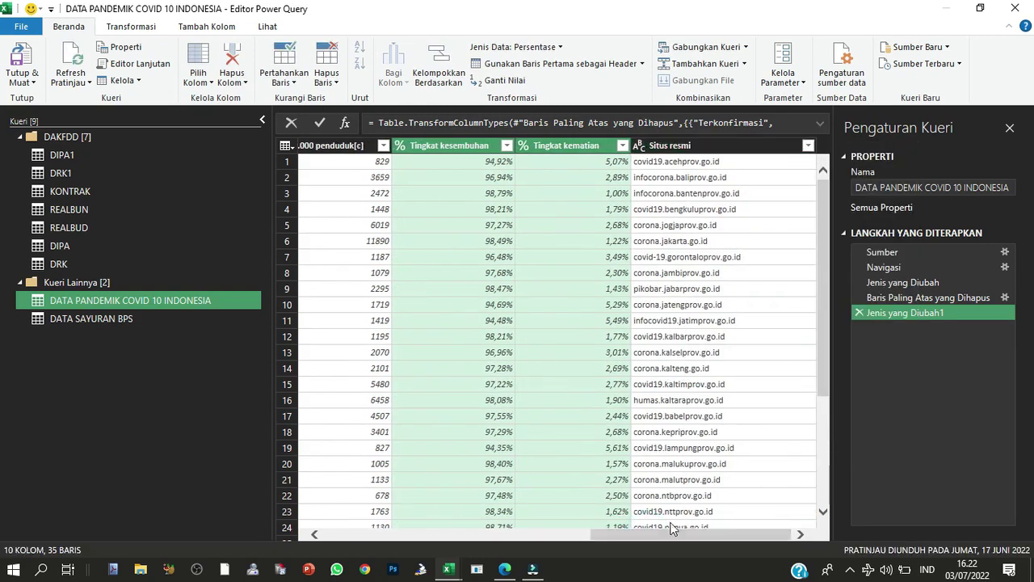
pyautogui.moveTo(641, 533); pyautogui.dragTo(372, 535)
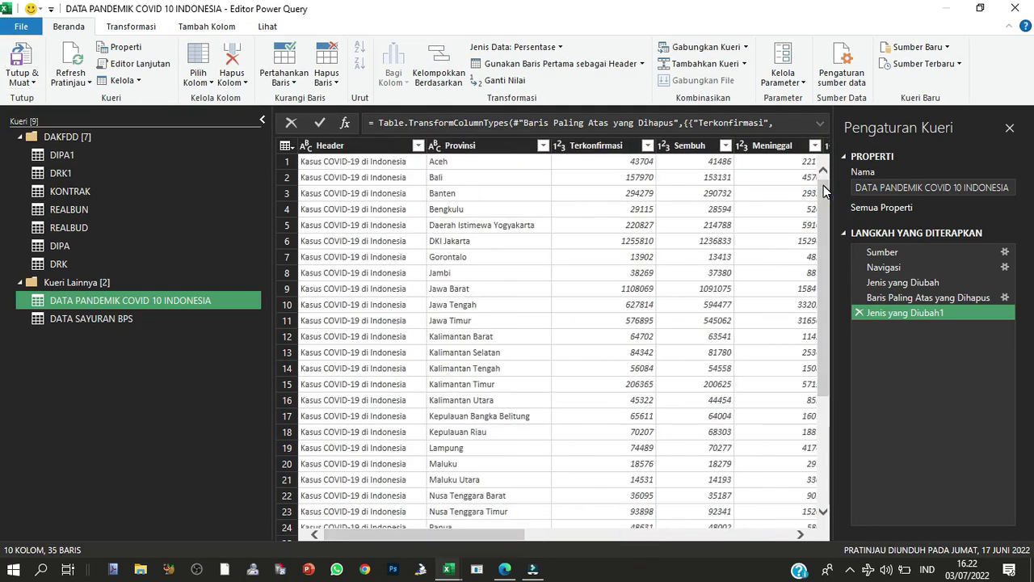
pyautogui.click(622, 148)
pyautogui.click(383, 150)
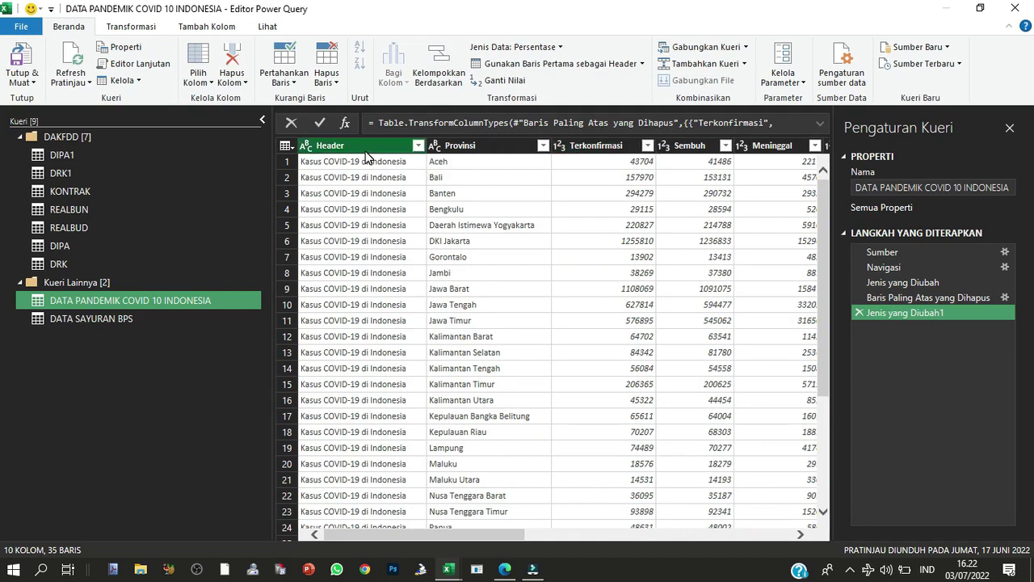
# Apply Capitalize Each Word to the Header and Provinsi columns, e.g. 'Dki Jakarta'
pyautogui.keyDown('ctrl'); pyautogui.click(494, 149); pyautogui.keyUp('ctrl')
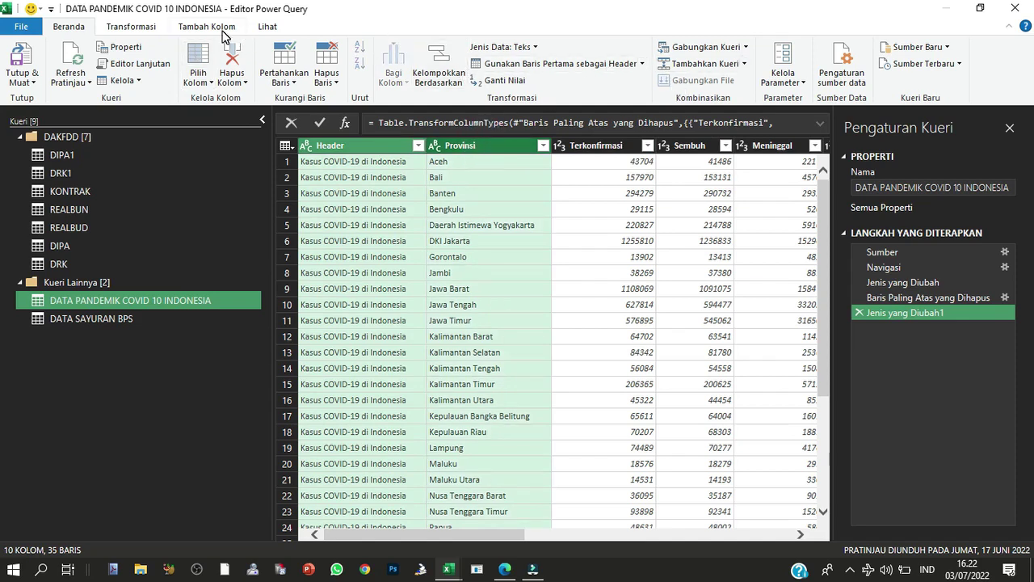
pyautogui.click(130, 27)
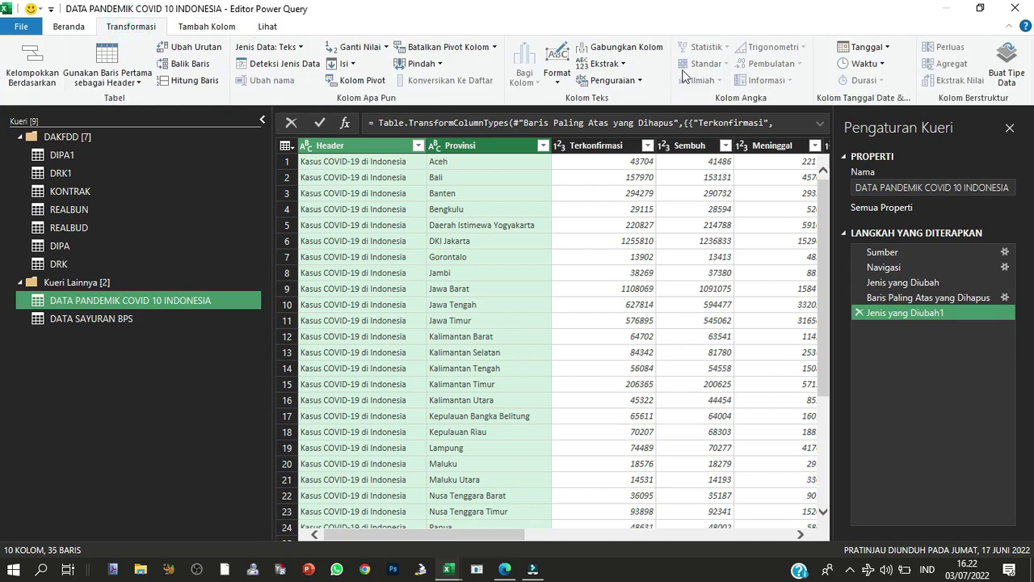
pyautogui.click(556, 80)
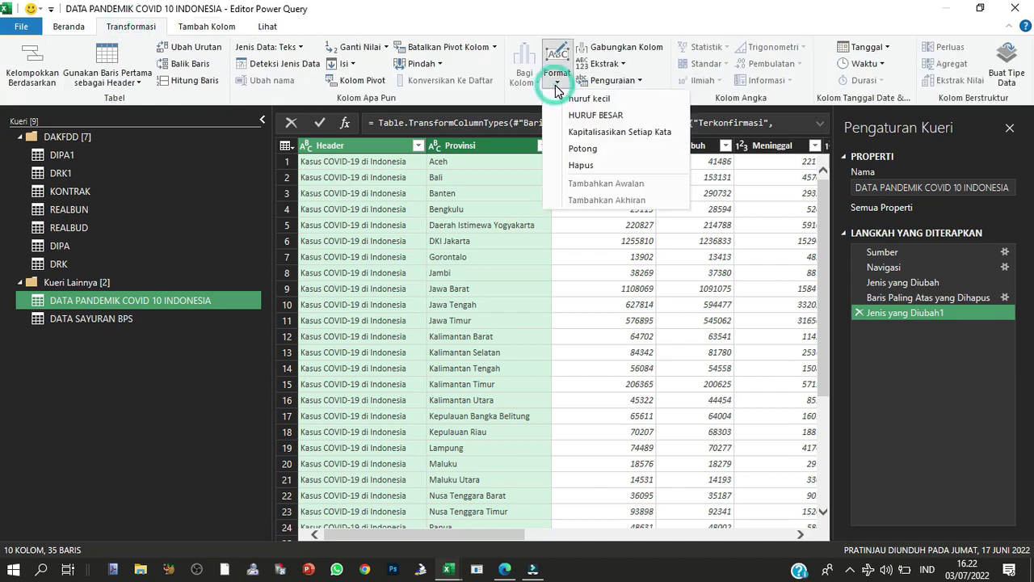
pyautogui.click(619, 132)
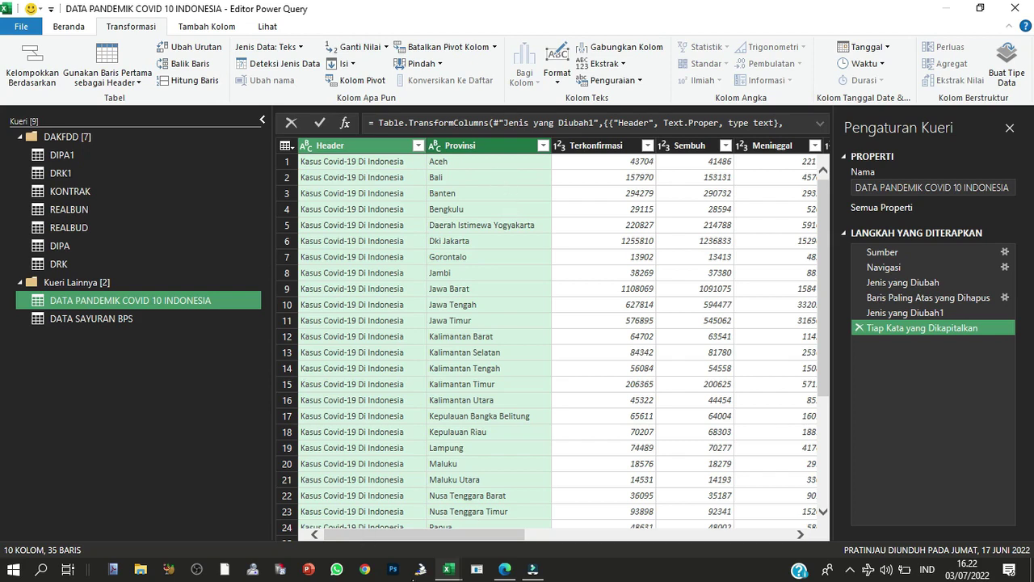
pyautogui.moveTo(503, 538); pyautogui.dragTo(863, 529)
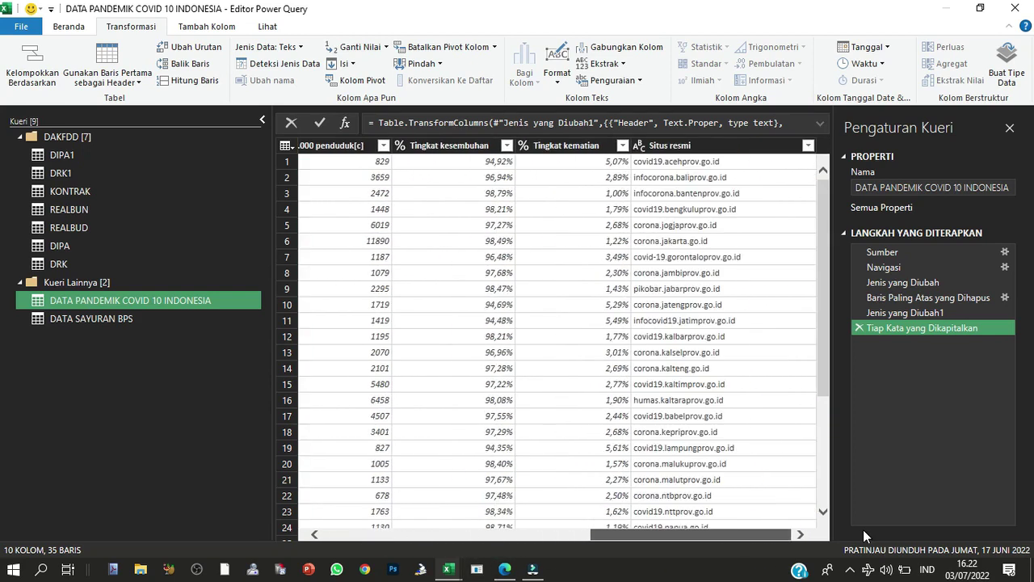
pyautogui.click(69, 26)
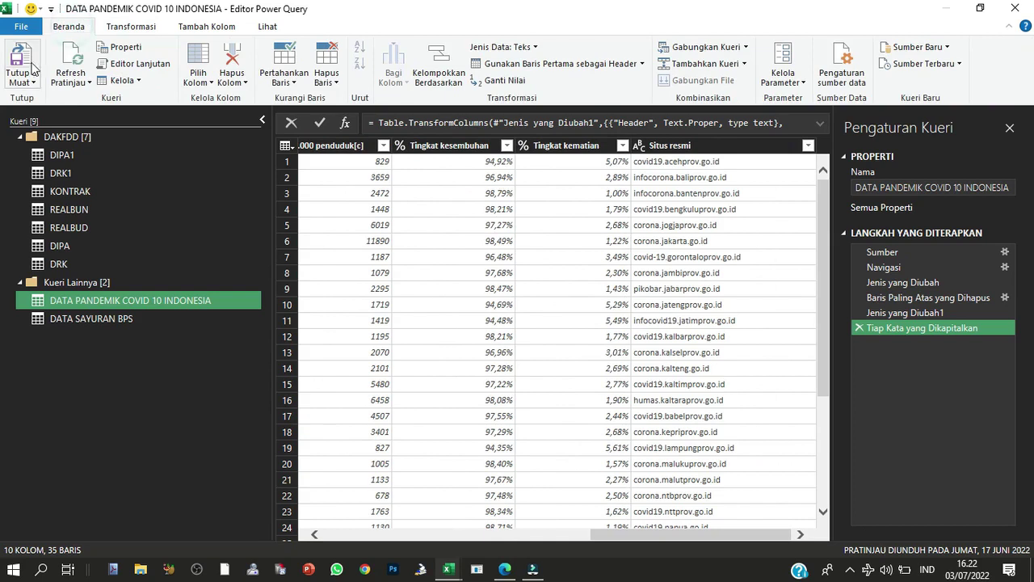
# Close and load the updated query, then autofit column C to the province names
pyautogui.click(22, 81)
pyautogui.click(58, 97)
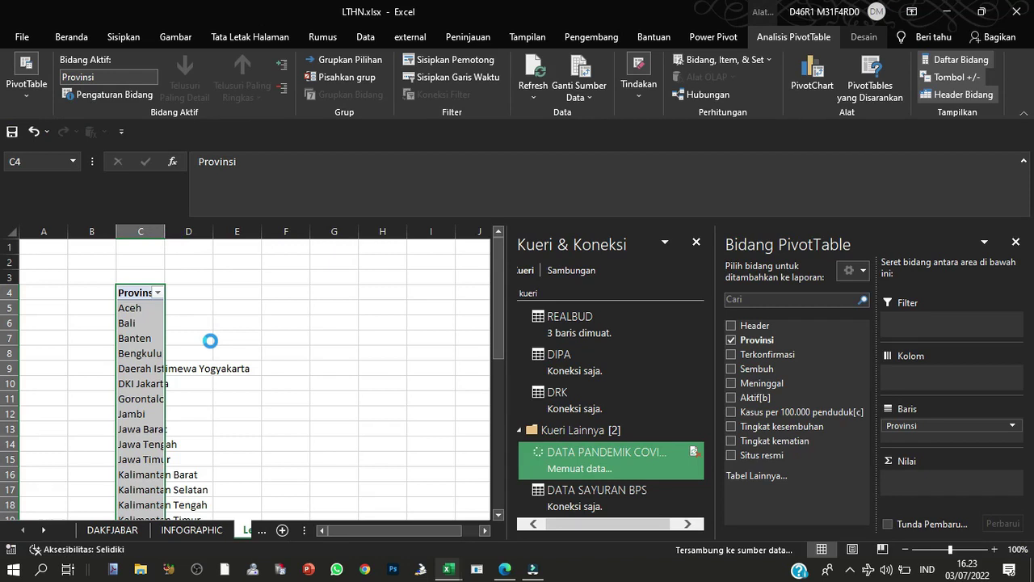
pyautogui.doubleClick(166, 232)
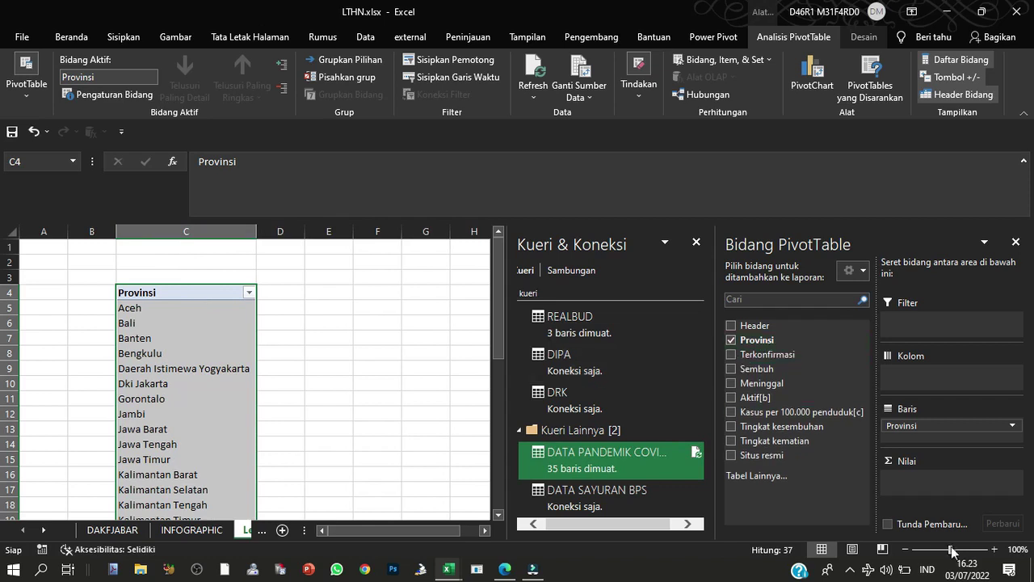
# Add Terkonfirmasi, Sembuh, Meninggal, Aktif[b], Kasus per 100.000, Tingkat kesembuhan and Tingkat kematian as values
pyautogui.click(733, 356)
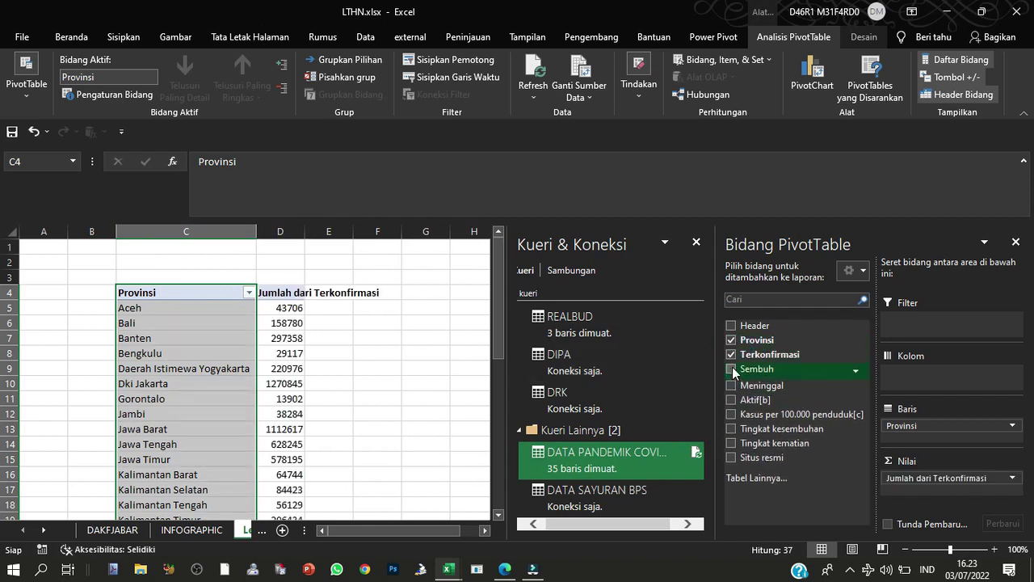
pyautogui.click(732, 371)
pyautogui.click(732, 385)
pyautogui.click(733, 399)
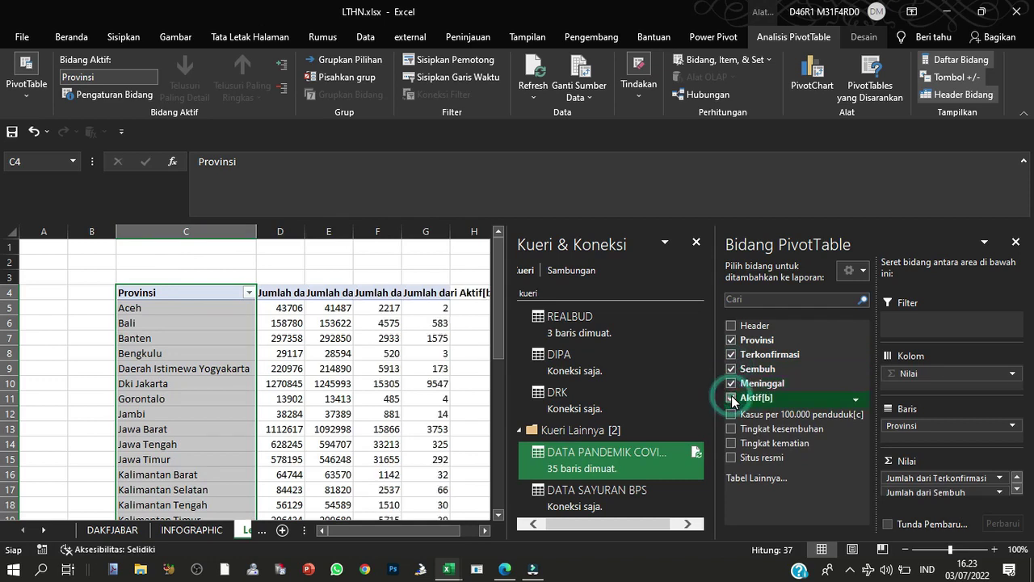
pyautogui.click(733, 414)
pyautogui.click(732, 428)
pyautogui.click(739, 445)
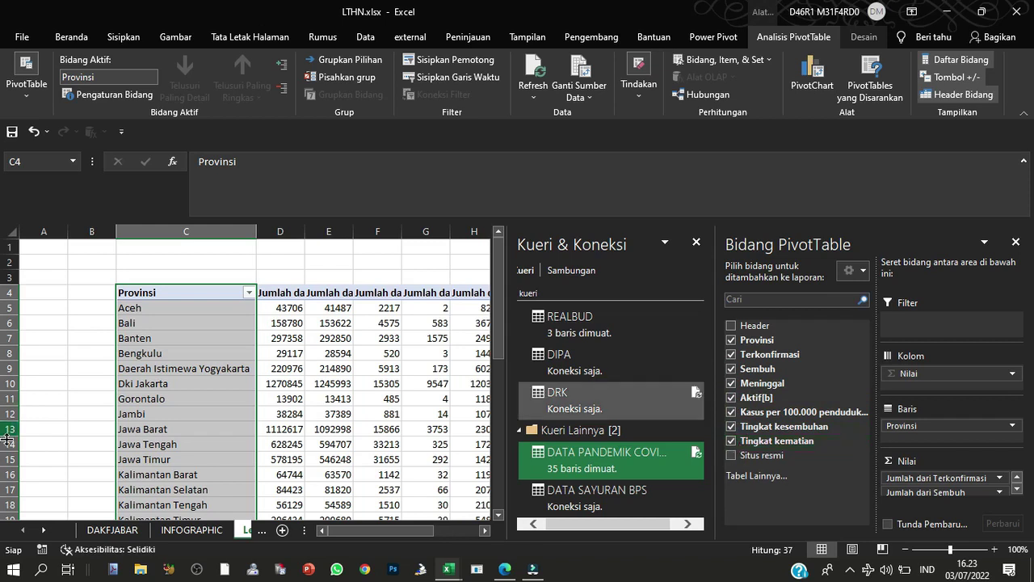
# Select the recovery and death rate values in I5:J40
pyautogui.moveTo(377, 531); pyautogui.dragTo(436, 535)
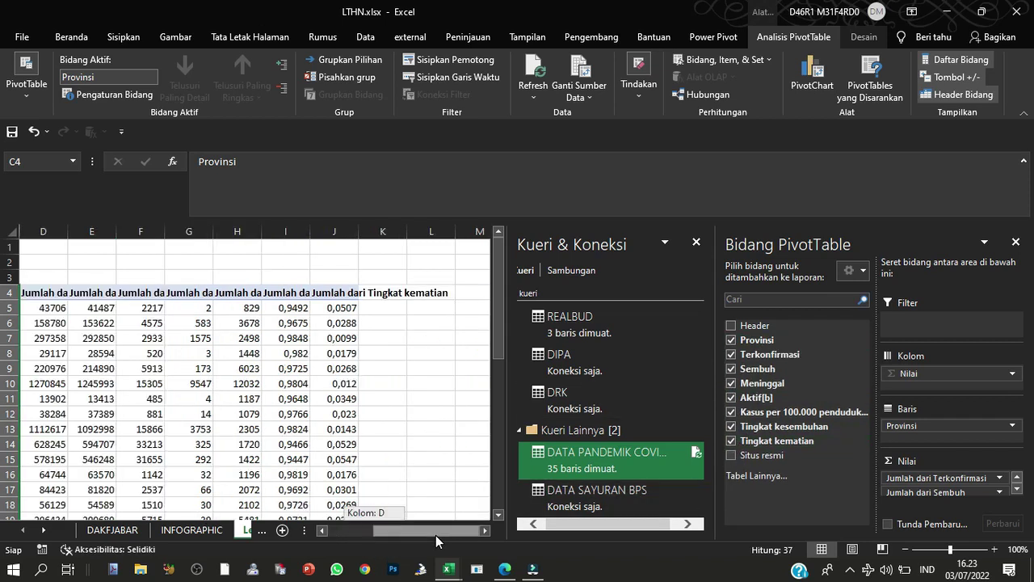
pyautogui.click(297, 308)
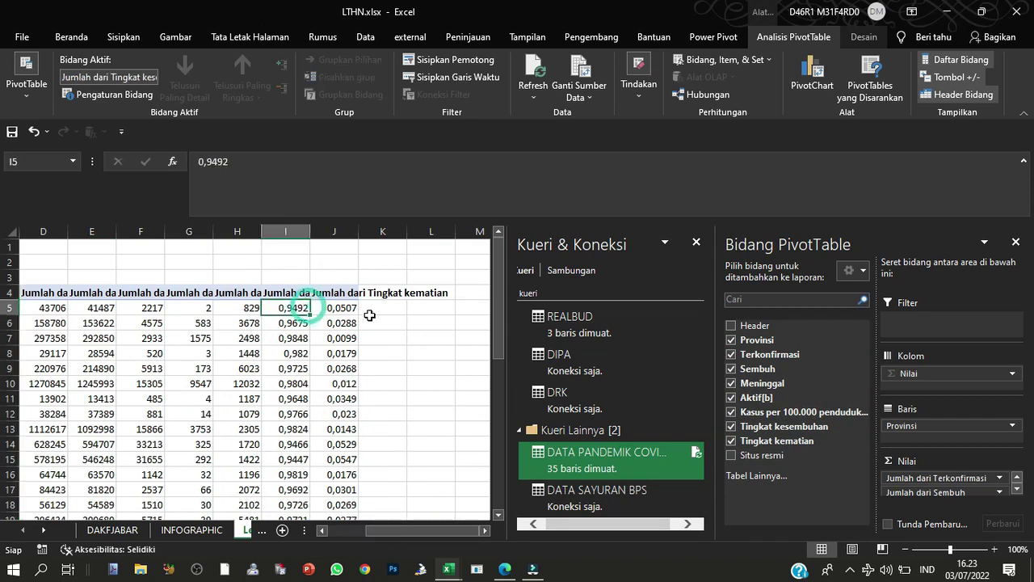
pyautogui.hotkey('shift', 'Right')
pyautogui.hotkey('ctrl', 'shift', 'Down')
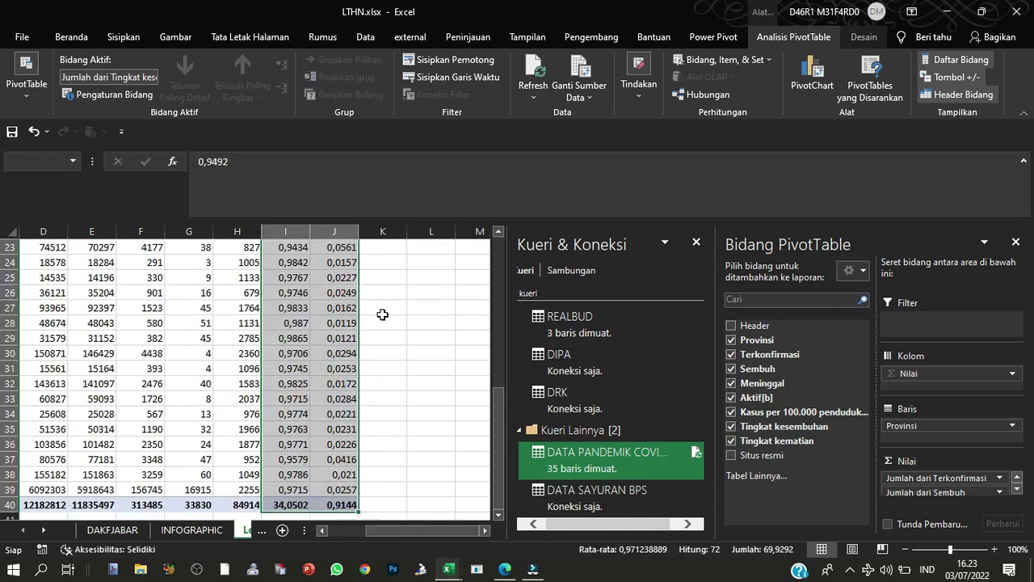
# Format the rate cells as percentages with 2 decimal places
pyautogui.click(75, 36)
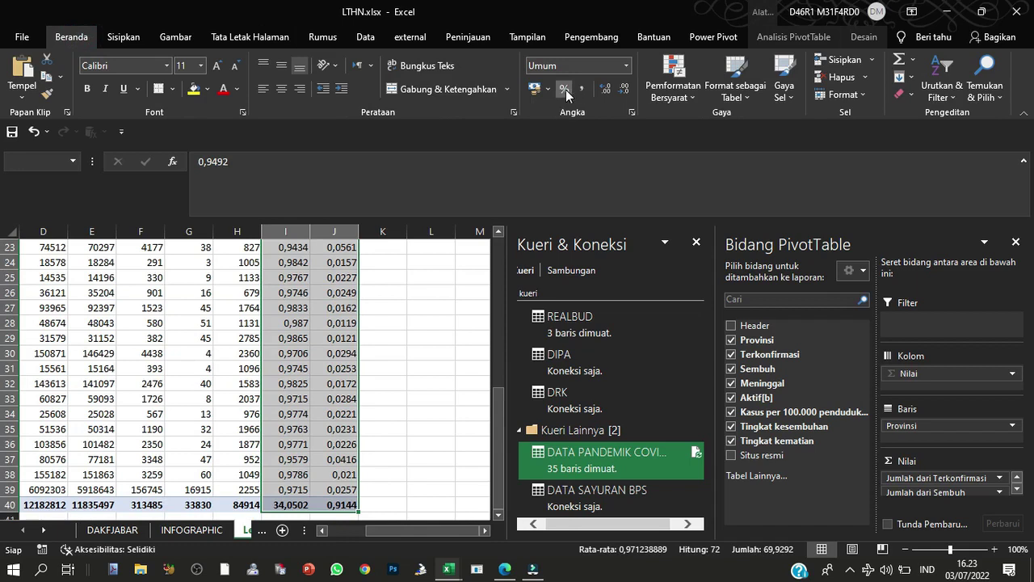
pyautogui.click(565, 89)
pyautogui.rightClick(319, 305)
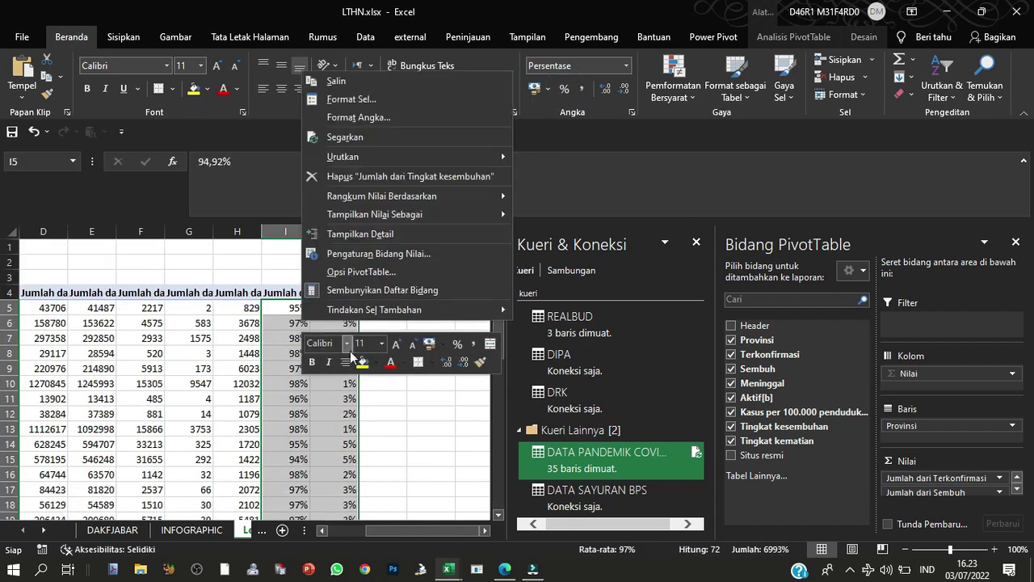
pyautogui.click(378, 99)
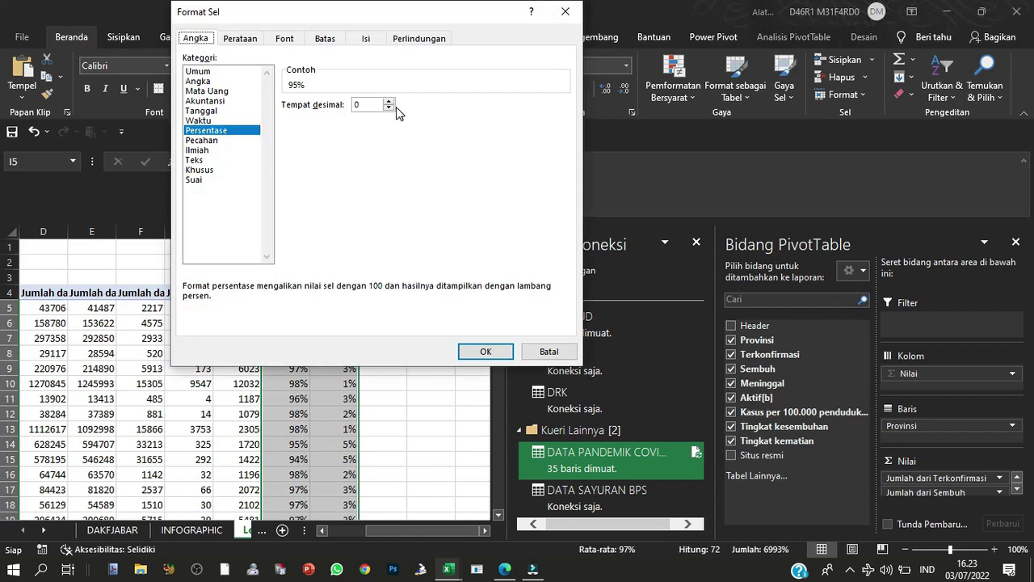
pyautogui.click(389, 101)
pyautogui.click(389, 102)
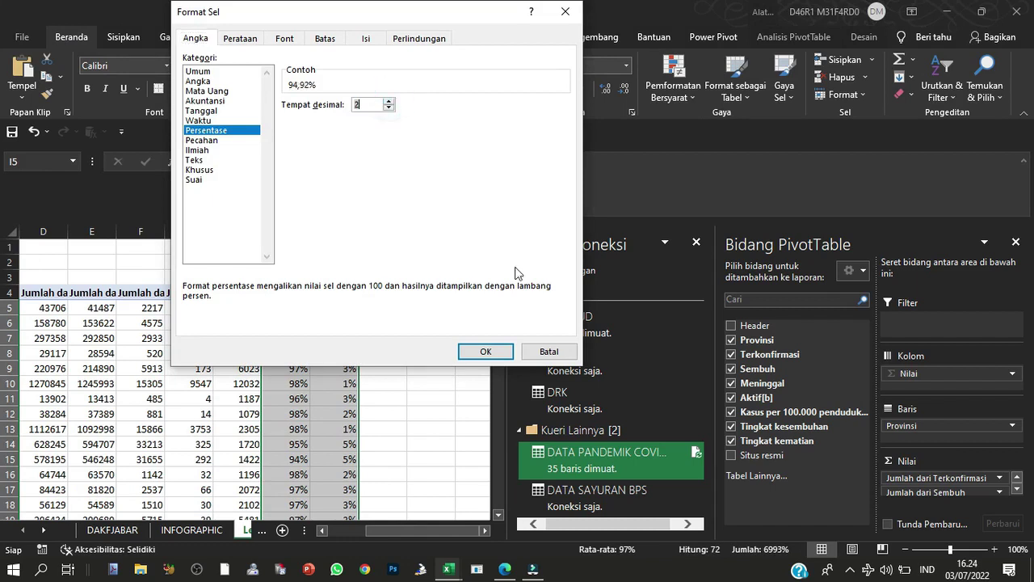
pyautogui.click(487, 350)
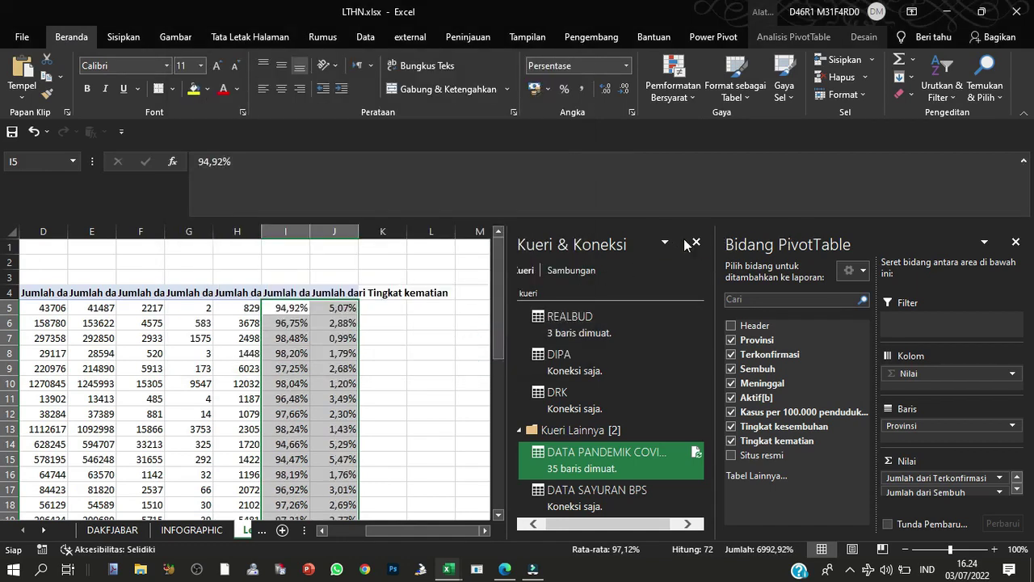
# Close the Queries & Connections pane and select the Terkonfirmasi header cell D4
pyautogui.click(696, 243)
pyautogui.moveTo(630, 531); pyautogui.dragTo(598, 531)
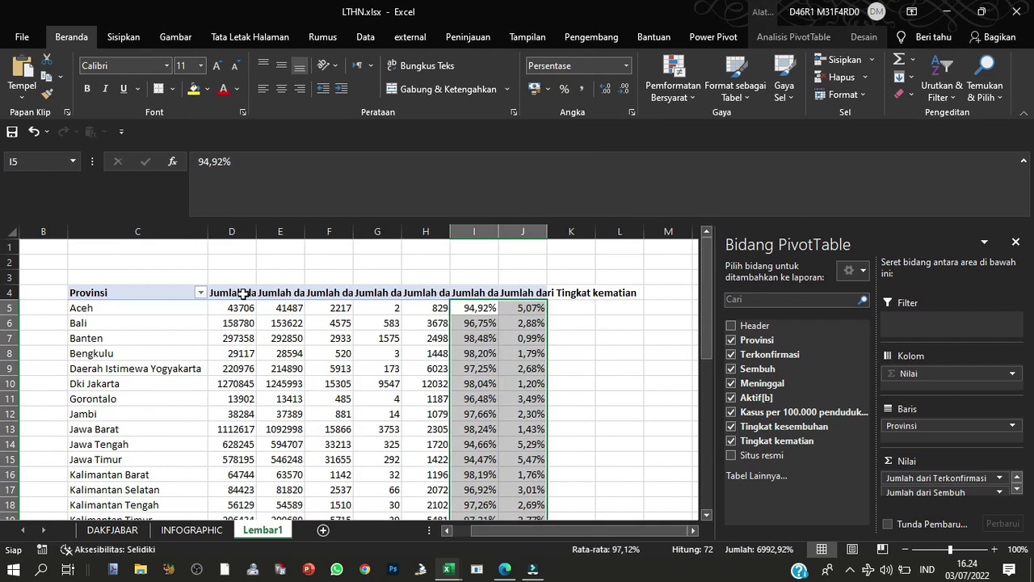
pyautogui.click(243, 295)
# Replace 'Jumlah dari ' with nothing in all PivotTable headers using Find and Replace
pyautogui.moveTo(254, 161); pyautogui.dragTo(113, 166)
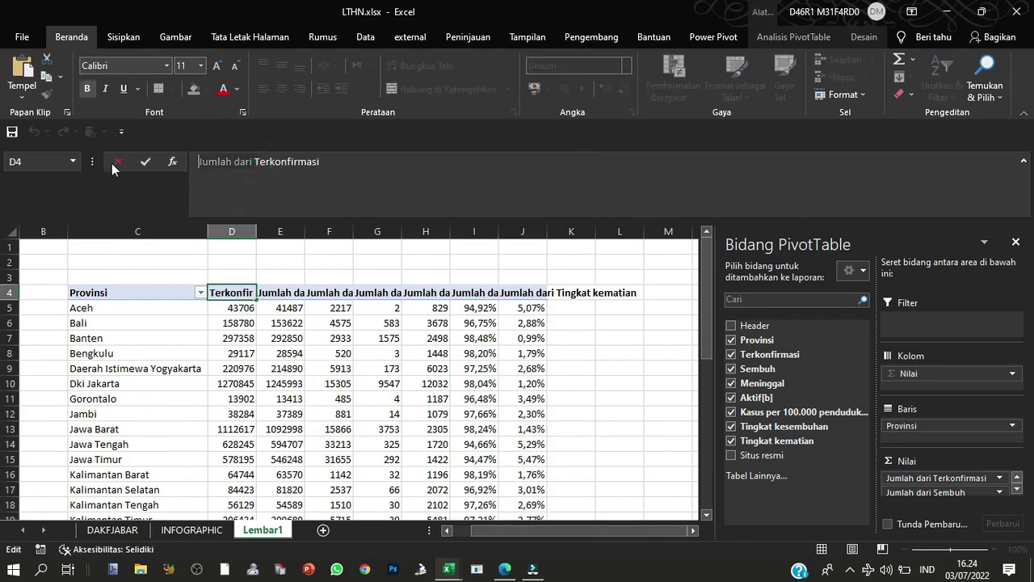
pyautogui.hotkey('ctrl', 'c')
pyautogui.click(116, 162)
pyautogui.hotkey('ctrl', 'f')
pyautogui.hotkey('ctrl', 'v')
pyautogui.click(641, 241)
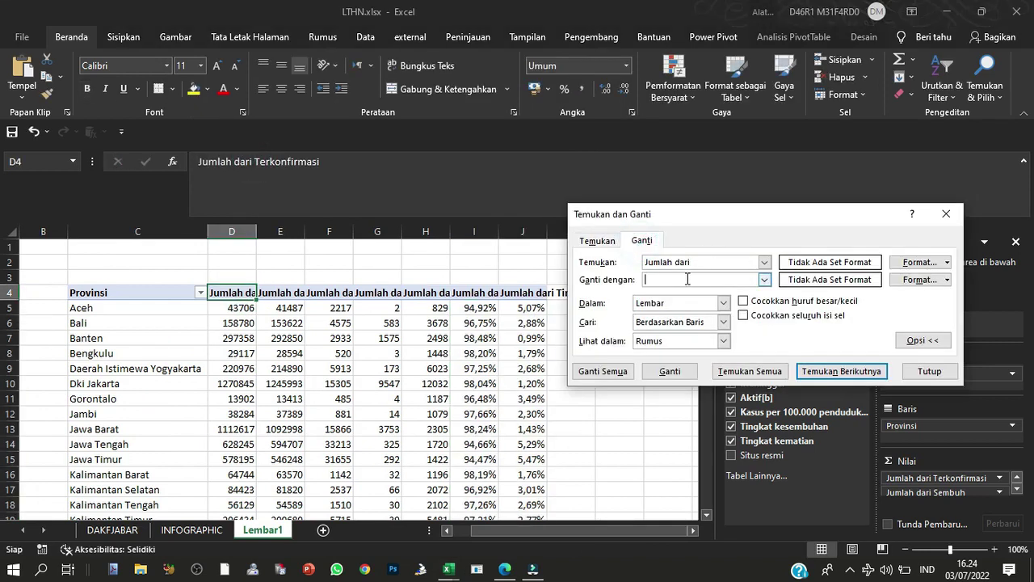
pyautogui.click(615, 372)
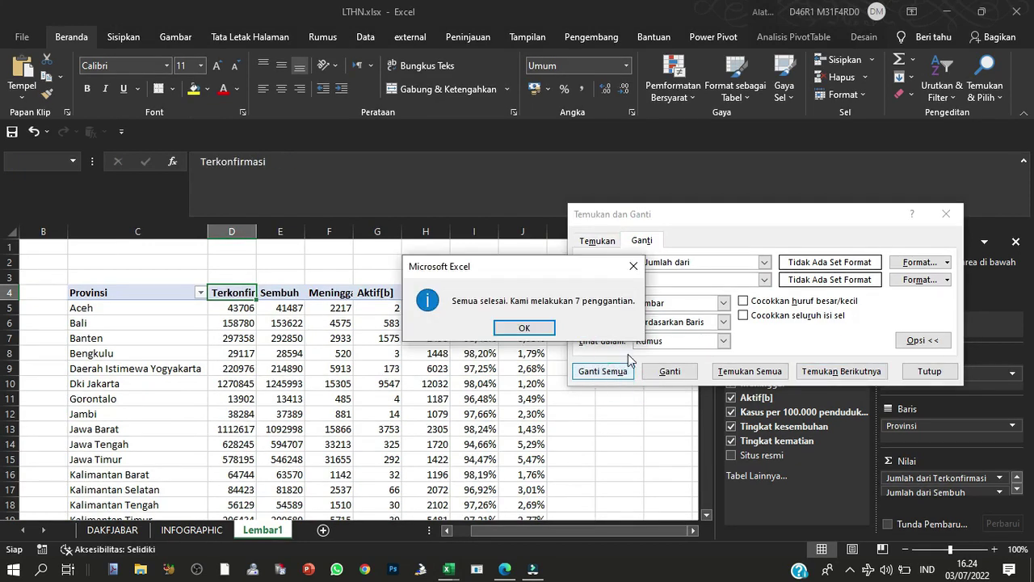
pyautogui.click(525, 327)
pyautogui.click(930, 371)
# Autofit columns D–J and close the PivotTable Fields pane
pyautogui.click(245, 234)
pyautogui.moveTo(244, 238); pyautogui.dragTo(540, 266)
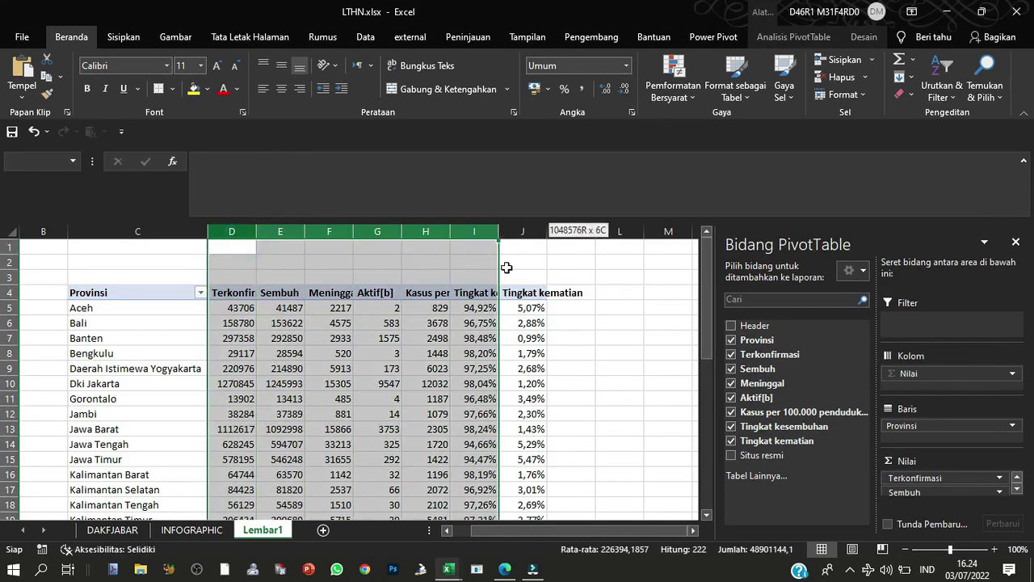
pyautogui.doubleClick(548, 231)
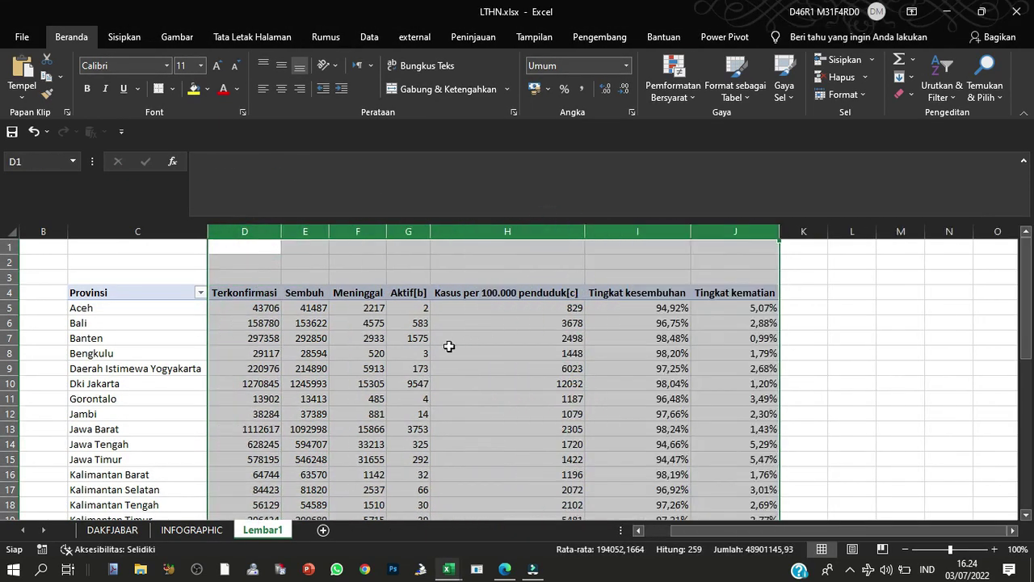
pyautogui.click(445, 348)
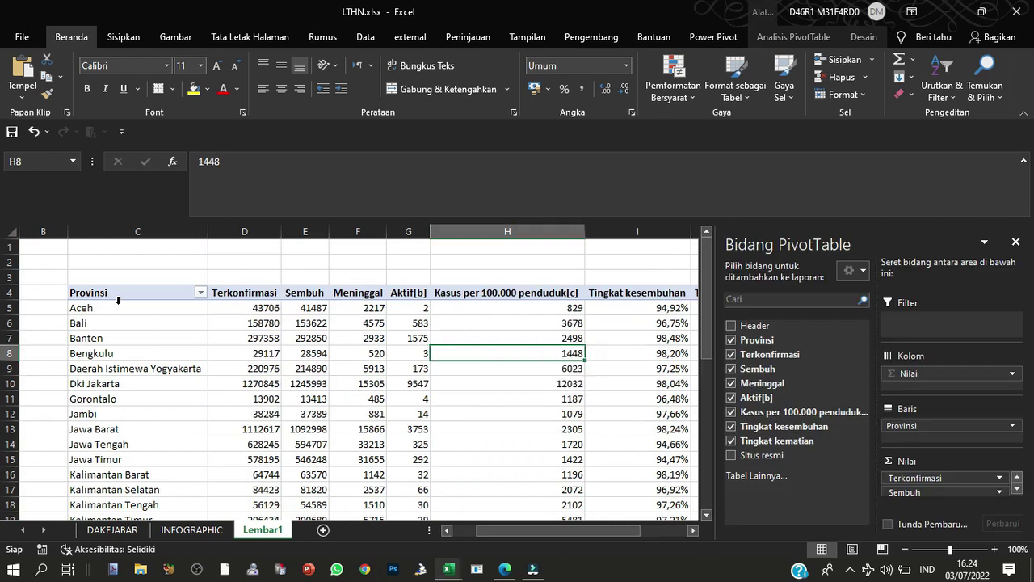
pyautogui.click(1016, 242)
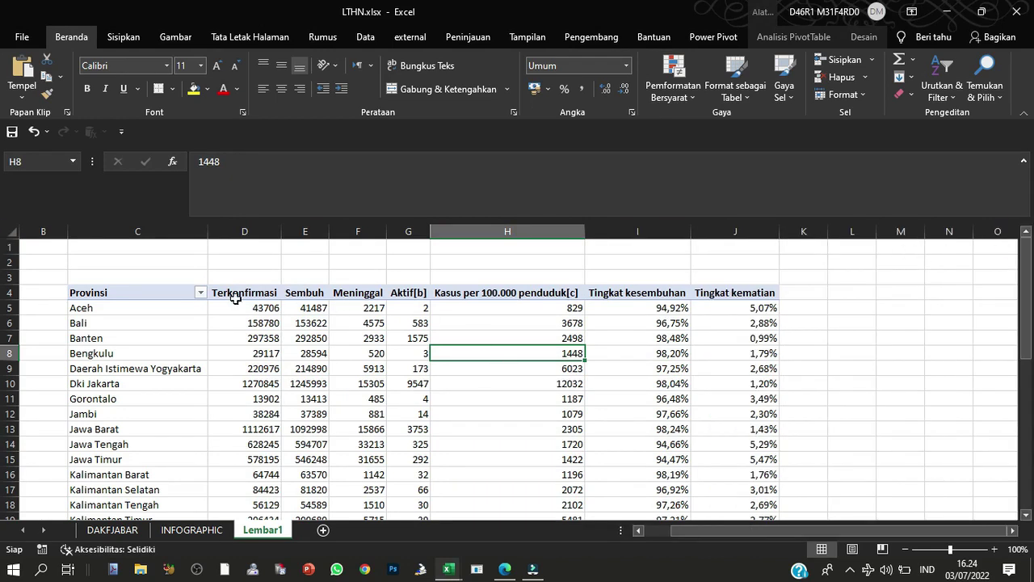
# Set headers D4:J4 to Rotate Text Up and autofit columns D–J again
pyautogui.moveTo(235, 298); pyautogui.dragTo(732, 294)
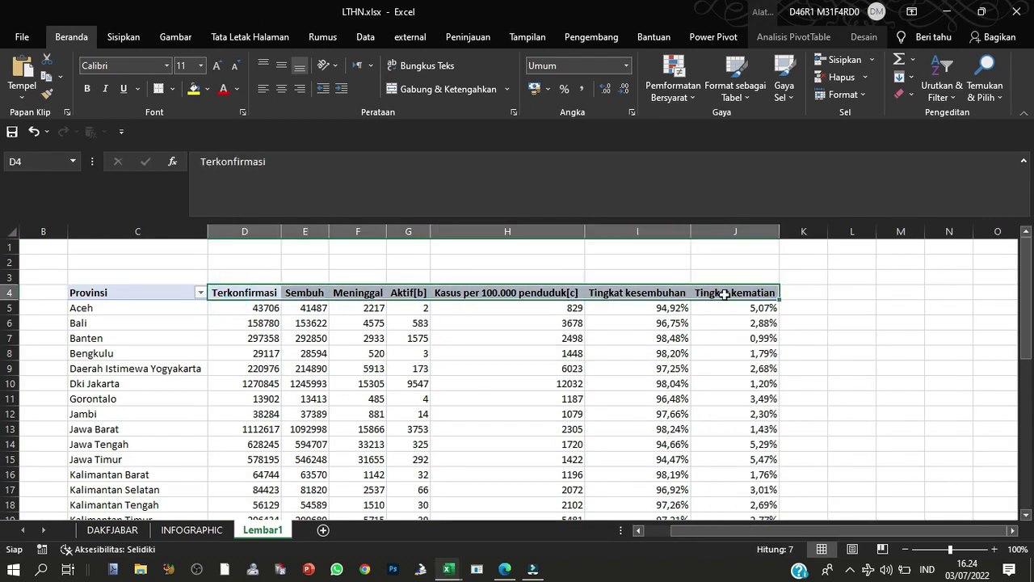
pyautogui.click(333, 63)
pyautogui.click(347, 143)
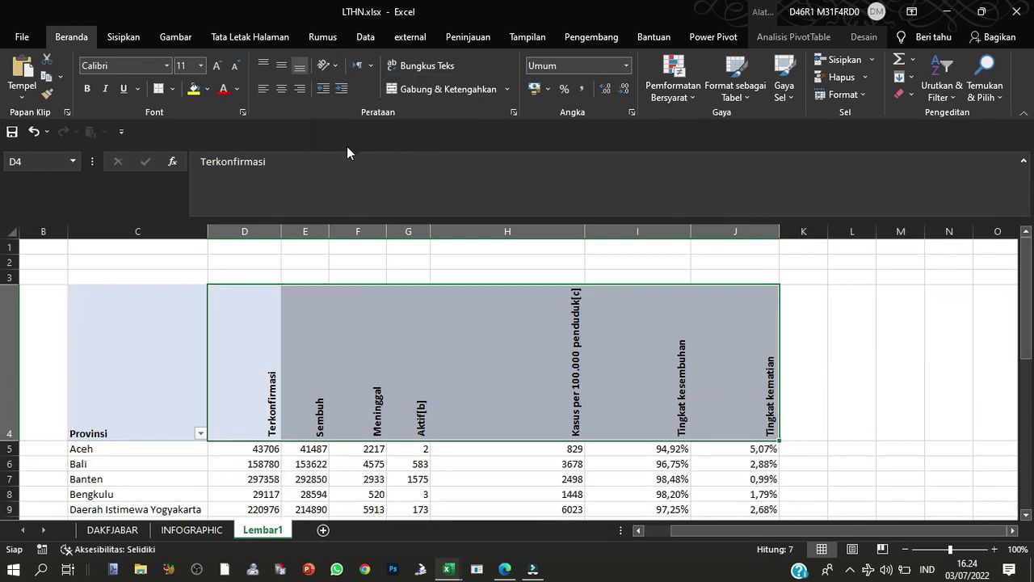
pyautogui.moveTo(242, 231); pyautogui.dragTo(781, 232)
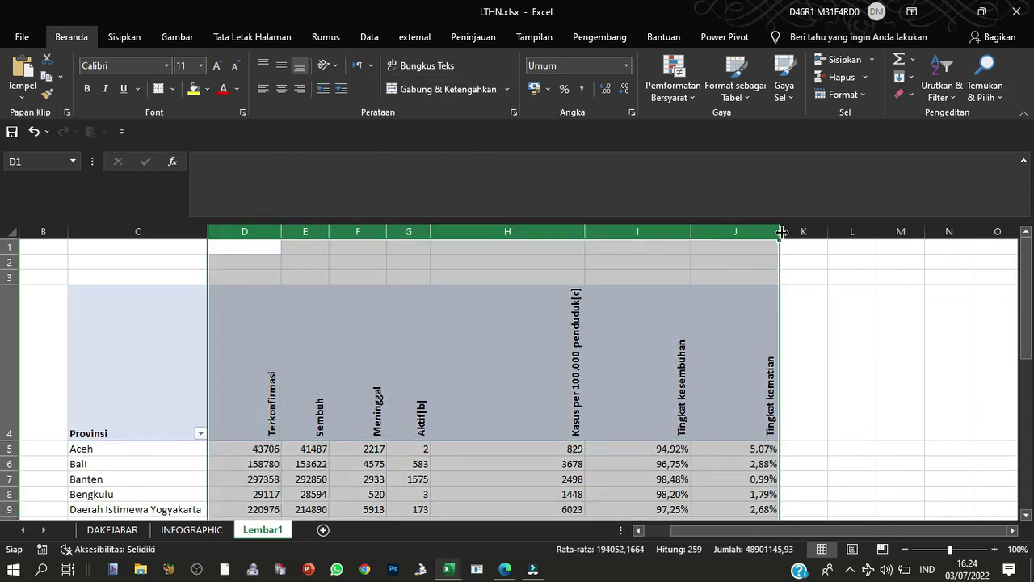
pyautogui.doubleClick(781, 232)
pyautogui.moveTo(802, 535); pyautogui.dragTo(788, 535)
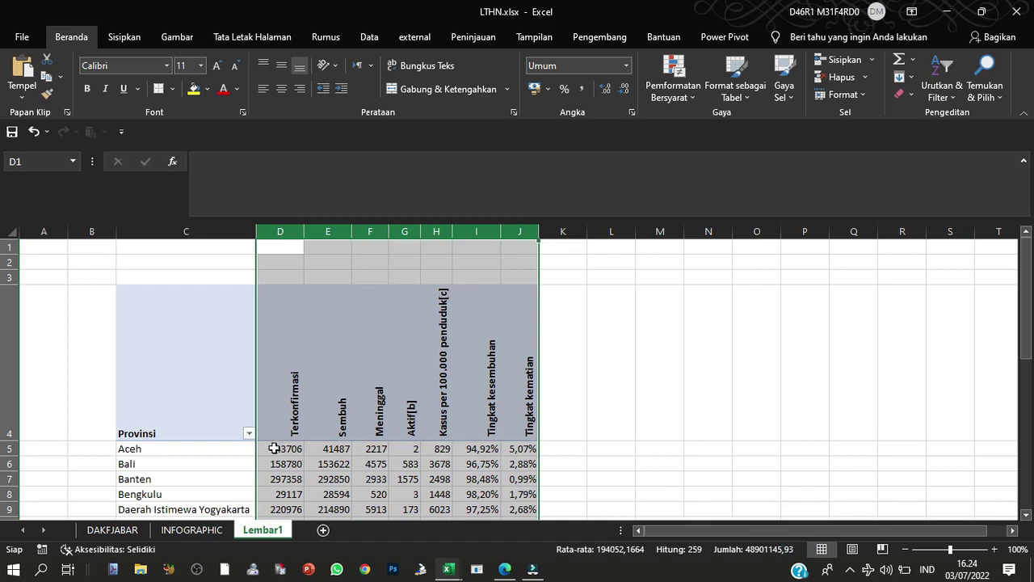
pyautogui.click(275, 448)
pyautogui.click(130, 36)
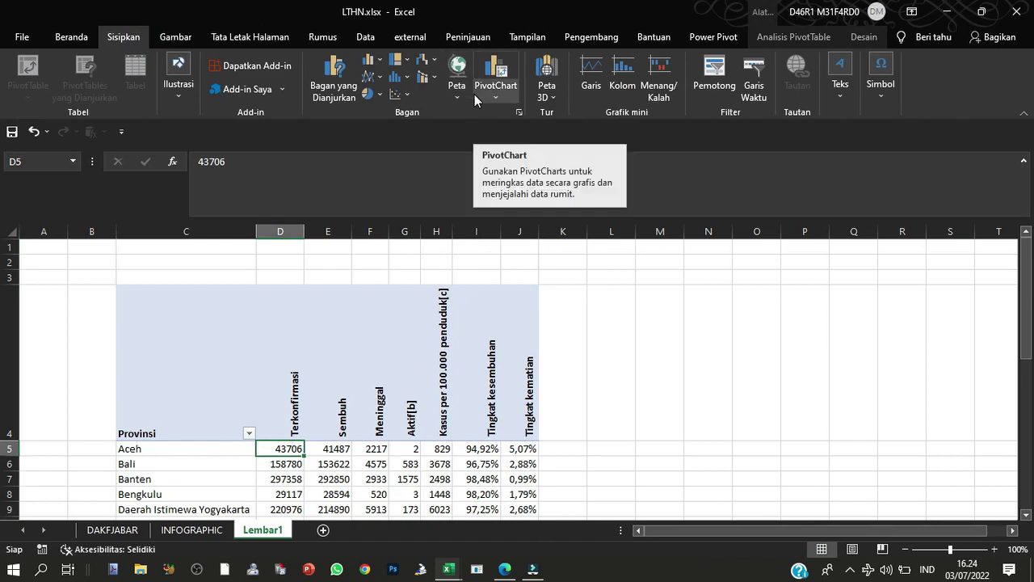
# Launch 3D Maps and start a new tour
pyautogui.click(553, 98)
pyautogui.click(566, 117)
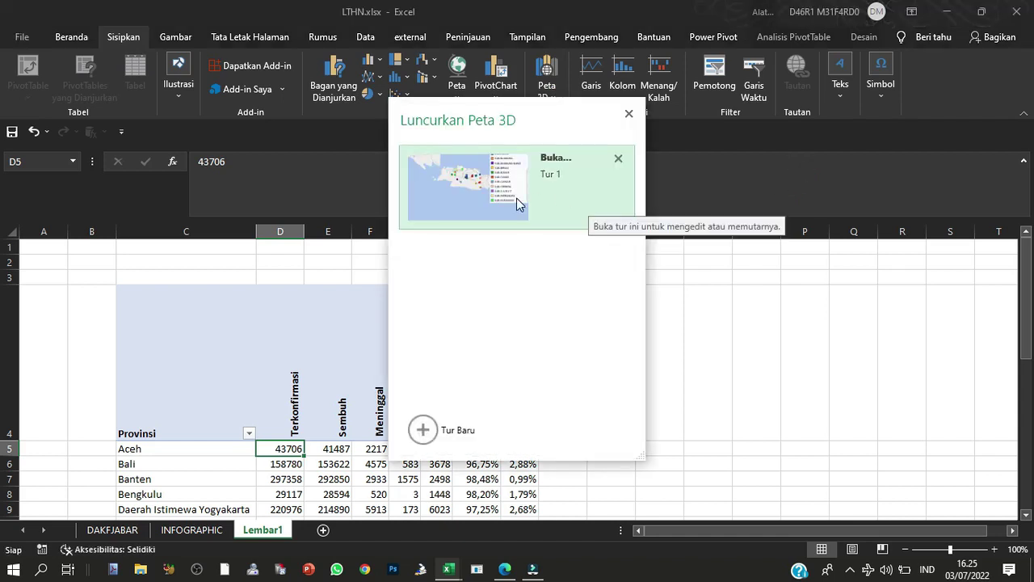
pyautogui.click(516, 198)
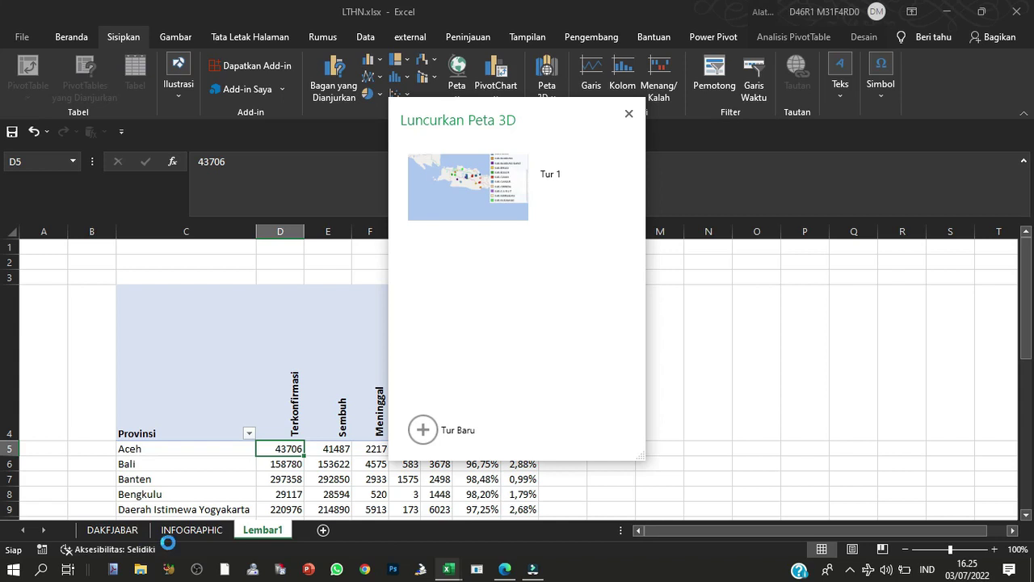
pyautogui.click(429, 433)
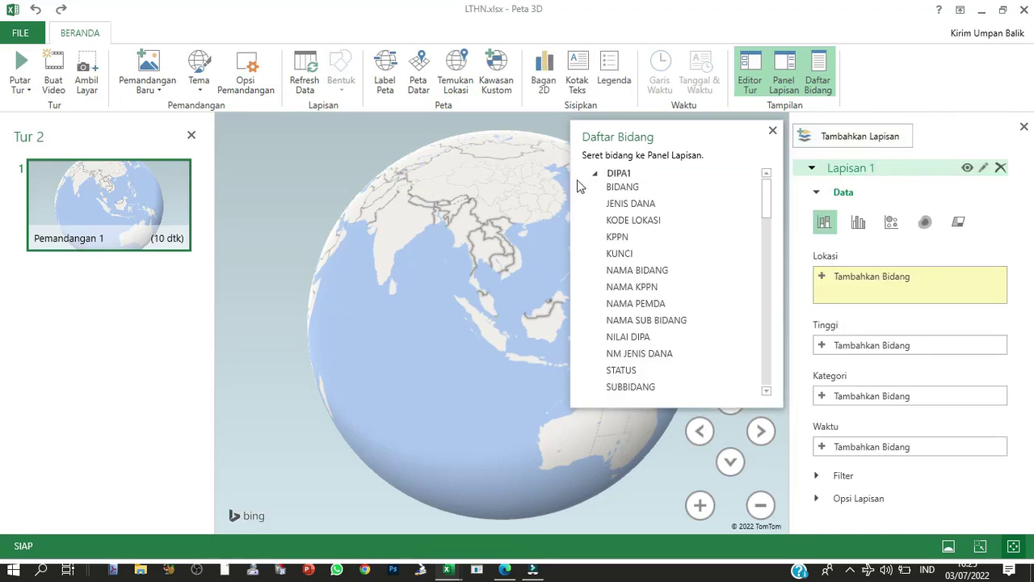
# Collapse the DIPA1, DRK1, REALBUD and REALBUN field groups, then exit 3D Maps
pyautogui.click(595, 173)
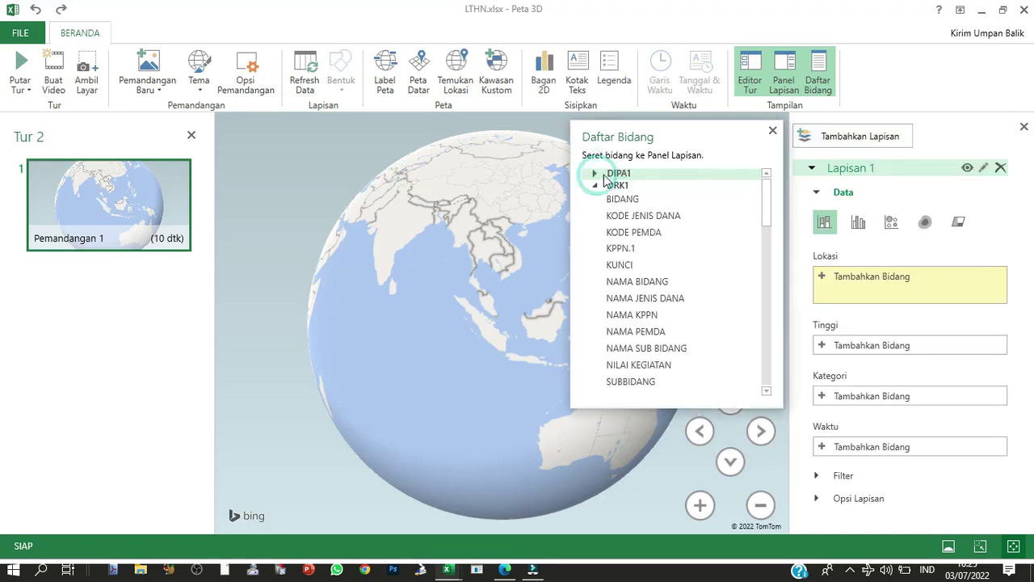
pyautogui.click(595, 185)
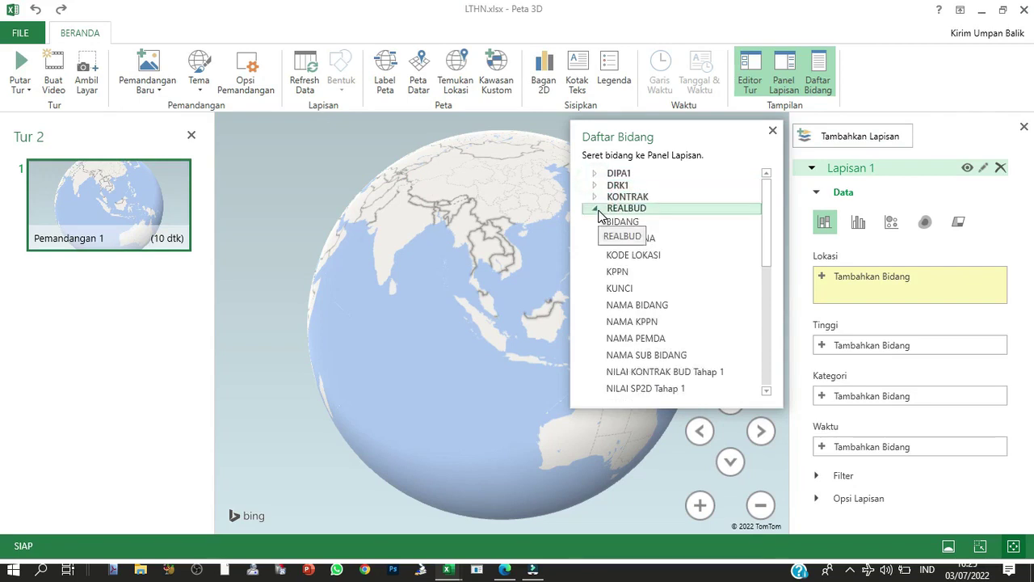
pyautogui.click(596, 208)
pyautogui.click(596, 219)
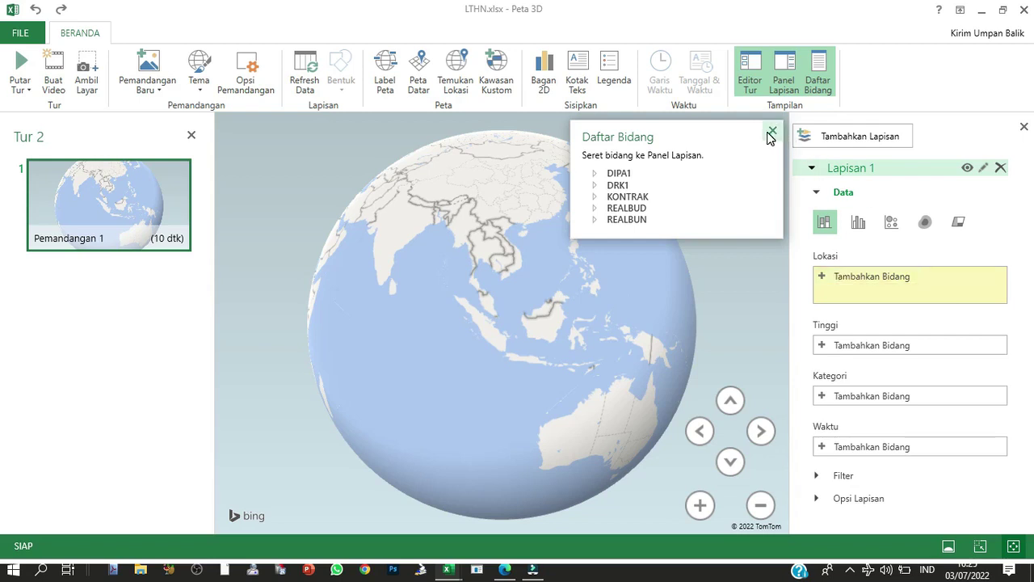
pyautogui.click(773, 133)
pyautogui.click(834, 278)
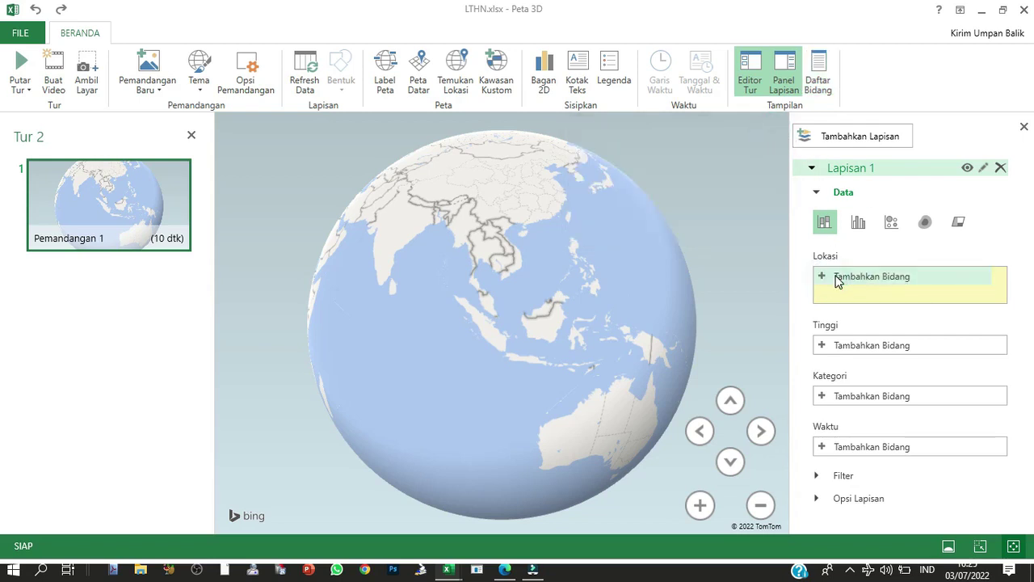
pyautogui.click(917, 251)
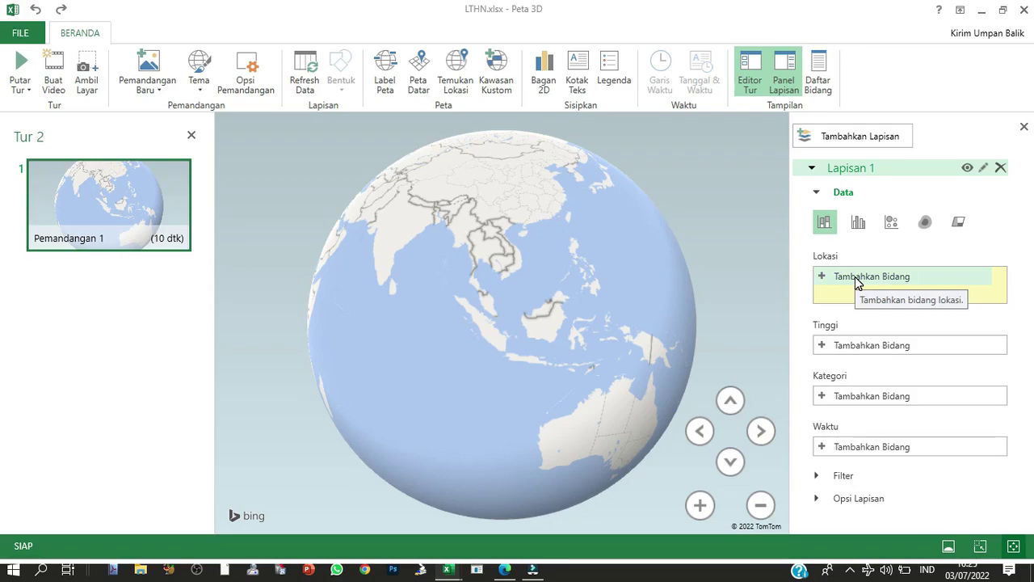
pyautogui.click(1024, 9)
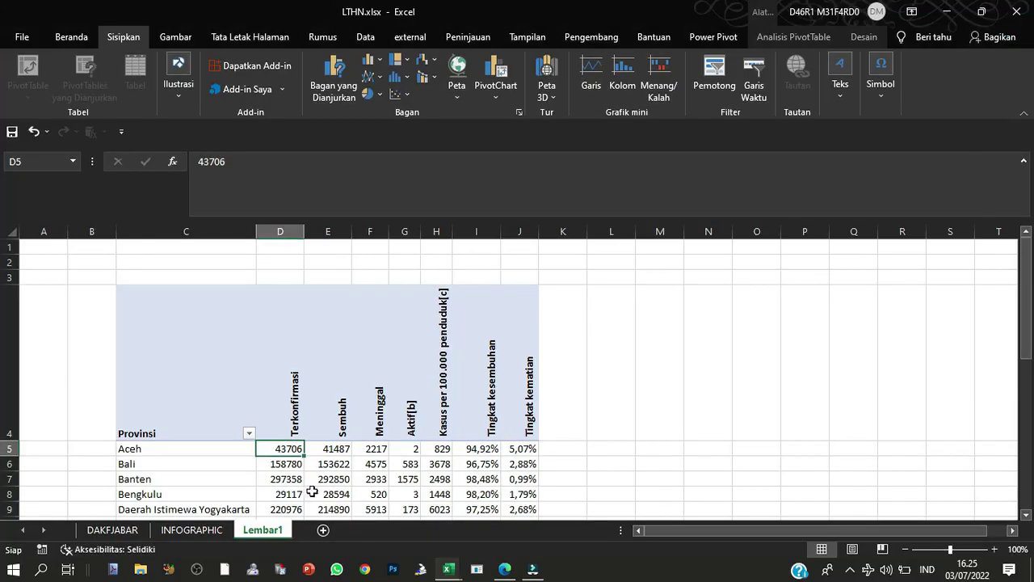
# Show the PivotTable field list and the Queries & Connections pane
pyautogui.click(370, 463)
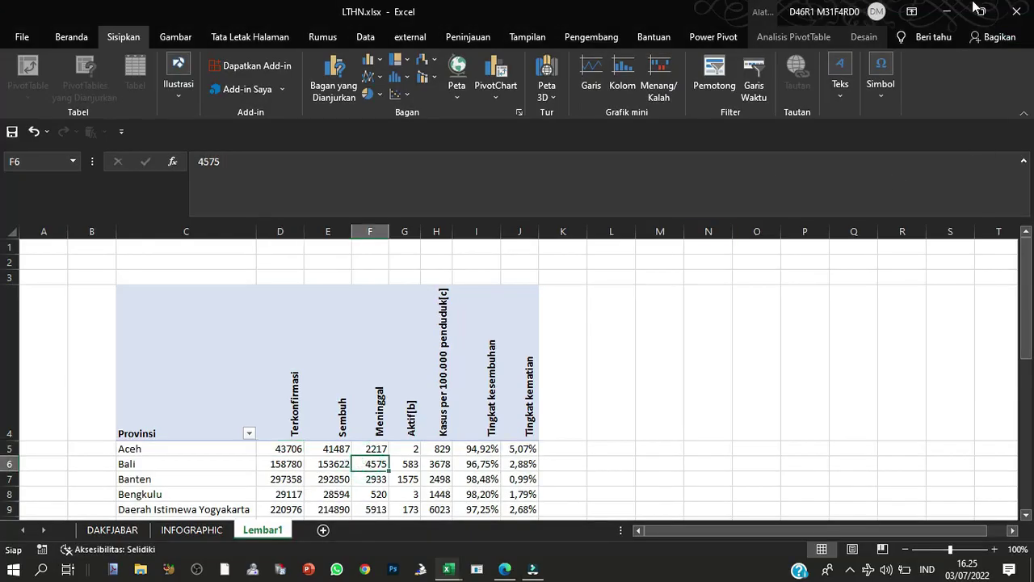
pyautogui.click(862, 38)
pyautogui.click(794, 37)
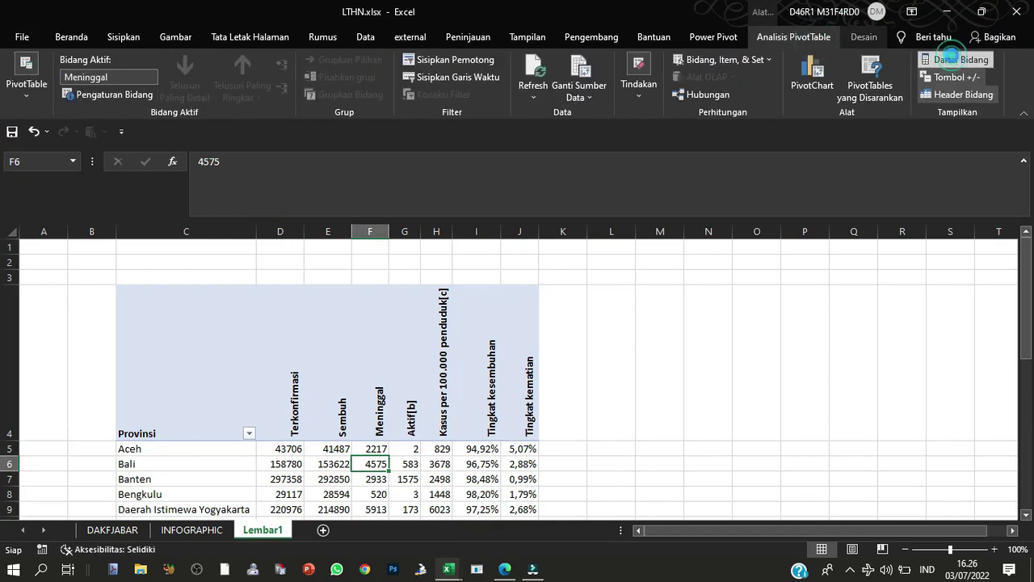
pyautogui.click(960, 59)
pyautogui.click(366, 37)
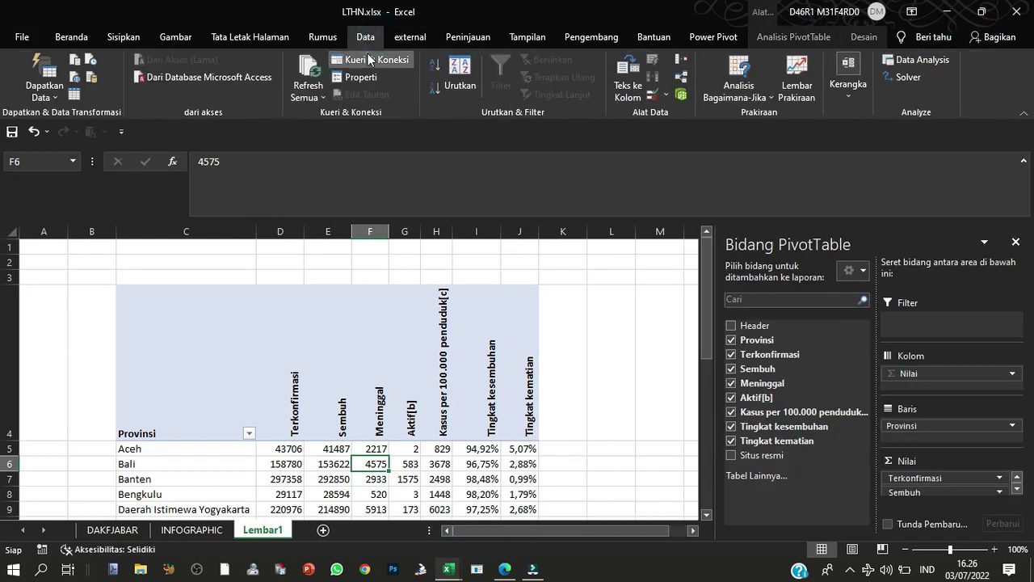
pyautogui.click(368, 59)
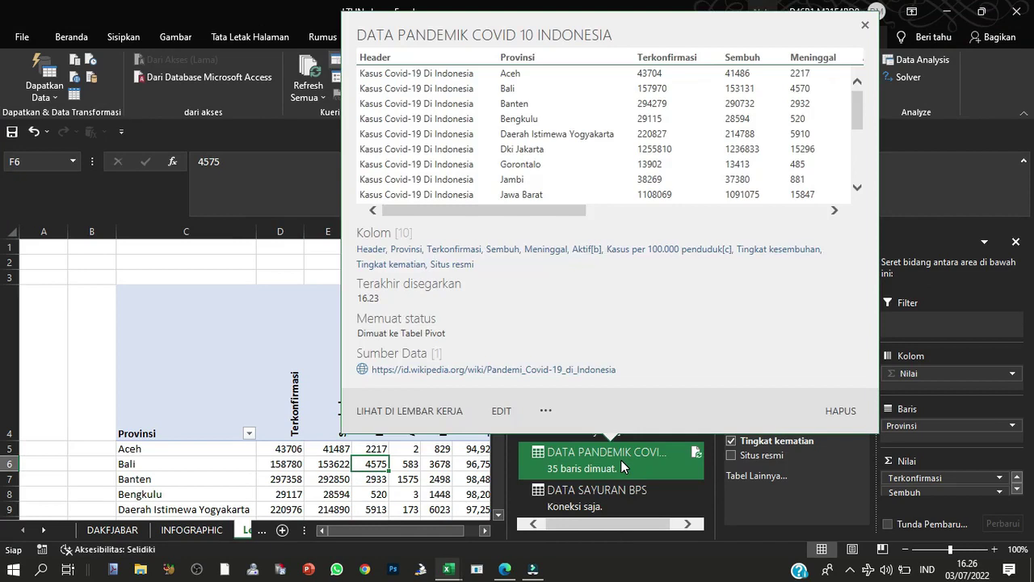
# Load DATA PANDEMIK as Only Create Connection, added to the Data Model, accepting the warning
pyautogui.rightClick(621, 460)
pyautogui.click(712, 358)
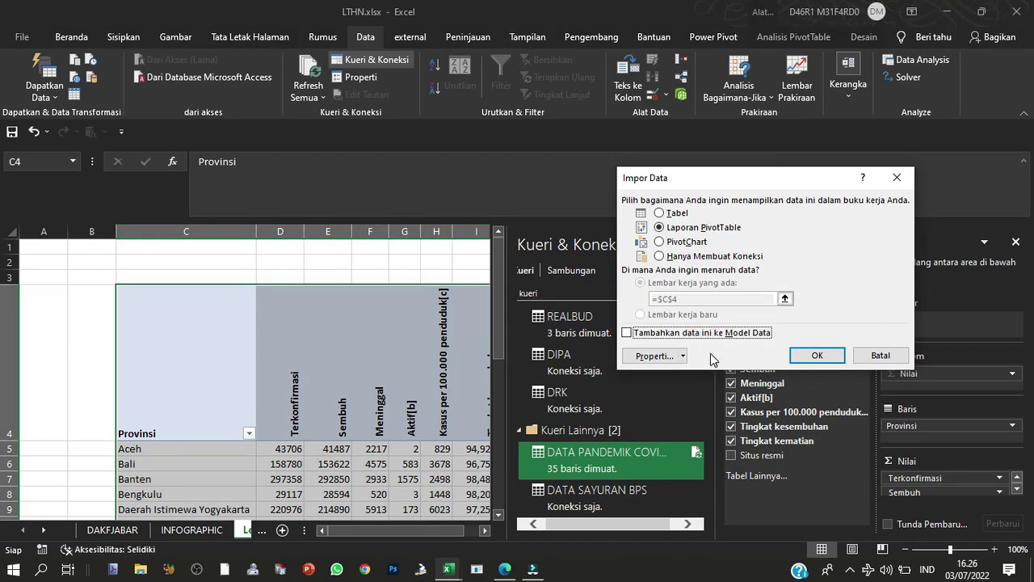
pyautogui.click(715, 256)
pyautogui.click(687, 333)
pyautogui.click(811, 357)
pyautogui.click(485, 333)
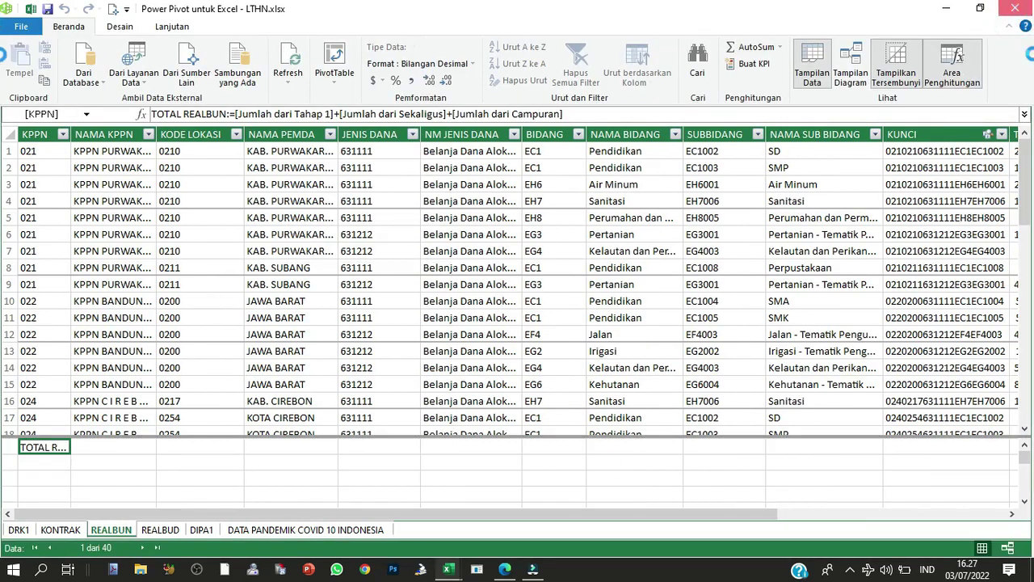
# Close Power Pivot and reopen the Queries & Connections pane
pyautogui.click(1017, 9)
pyautogui.click(372, 60)
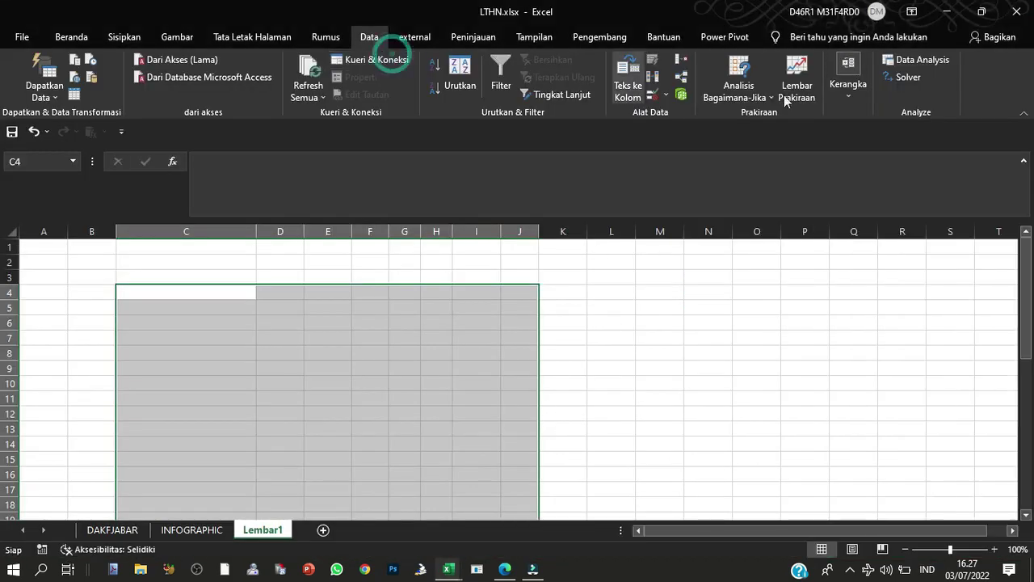
pyautogui.click(368, 61)
pyautogui.click(368, 61)
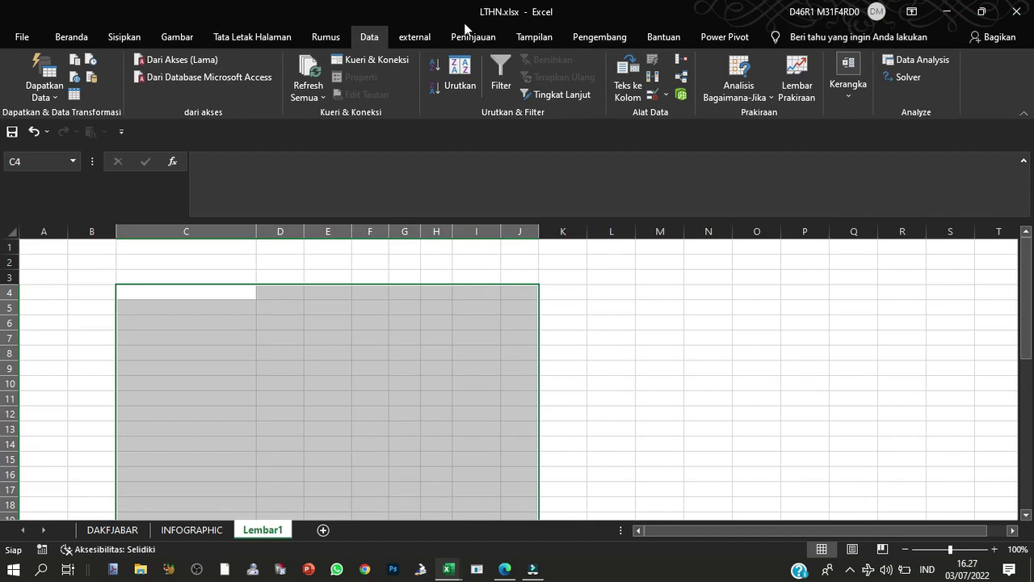
pyautogui.click(372, 60)
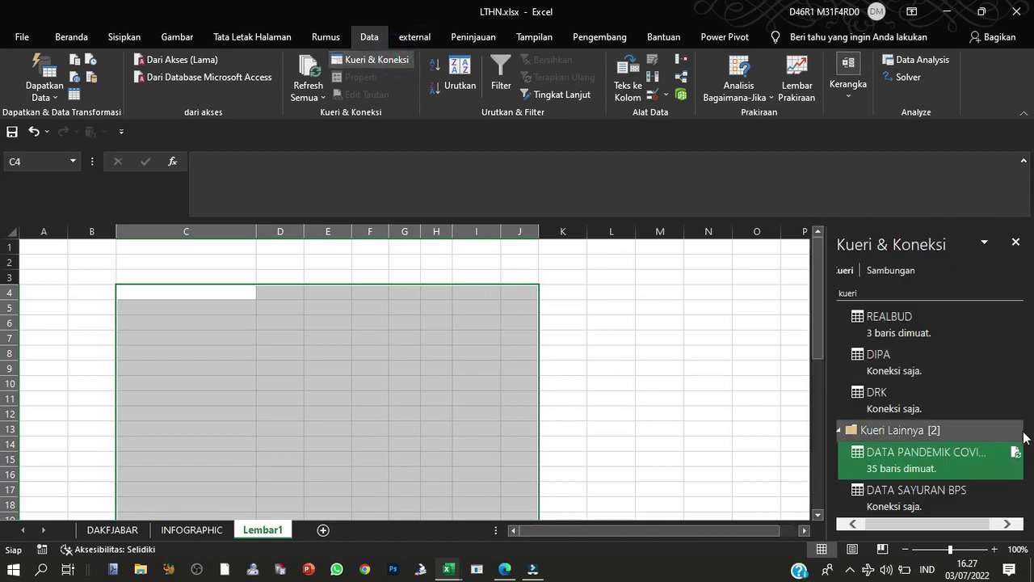
# Load the DATA PANDEMIK query to a PivotTable Report
pyautogui.rightClick(939, 449)
pyautogui.click(947, 355)
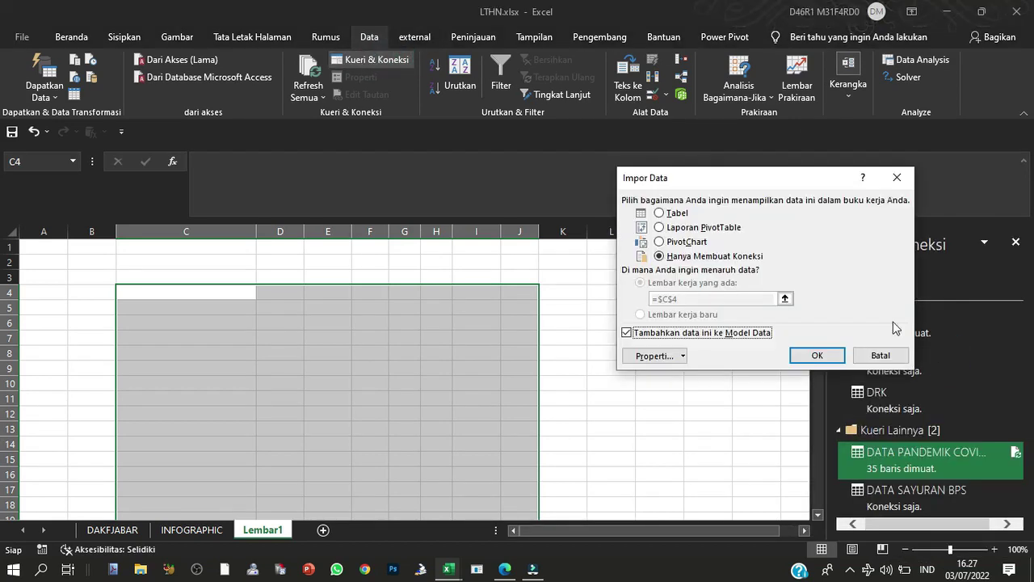
pyautogui.click(722, 235)
pyautogui.click(817, 355)
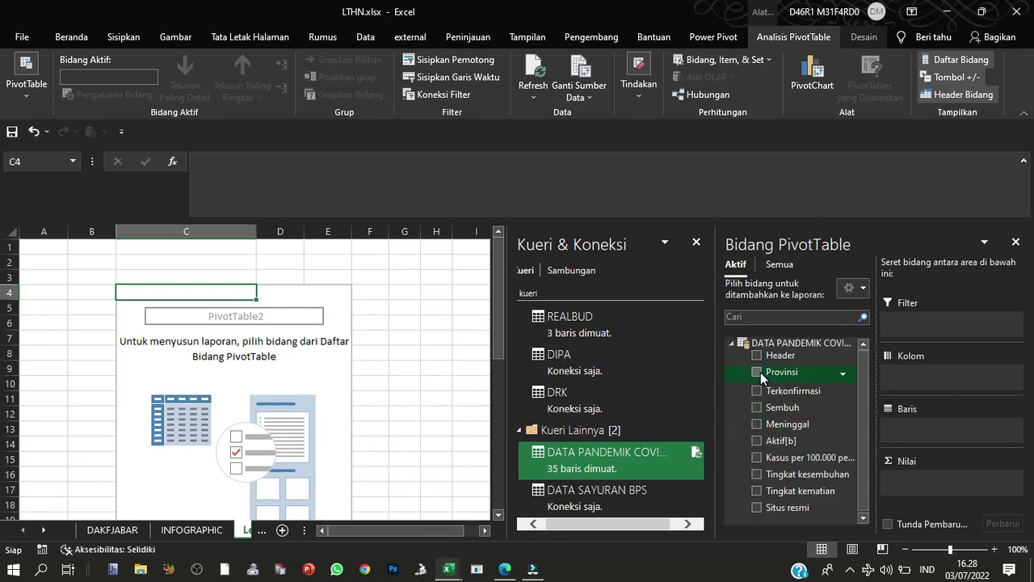
# Add Provinsi with Terkonfirmasi, Kasus per 100.000 penduduk, Tingkat kesembuhan and Tingkat kematian to the PivotTable
pyautogui.click(757, 373)
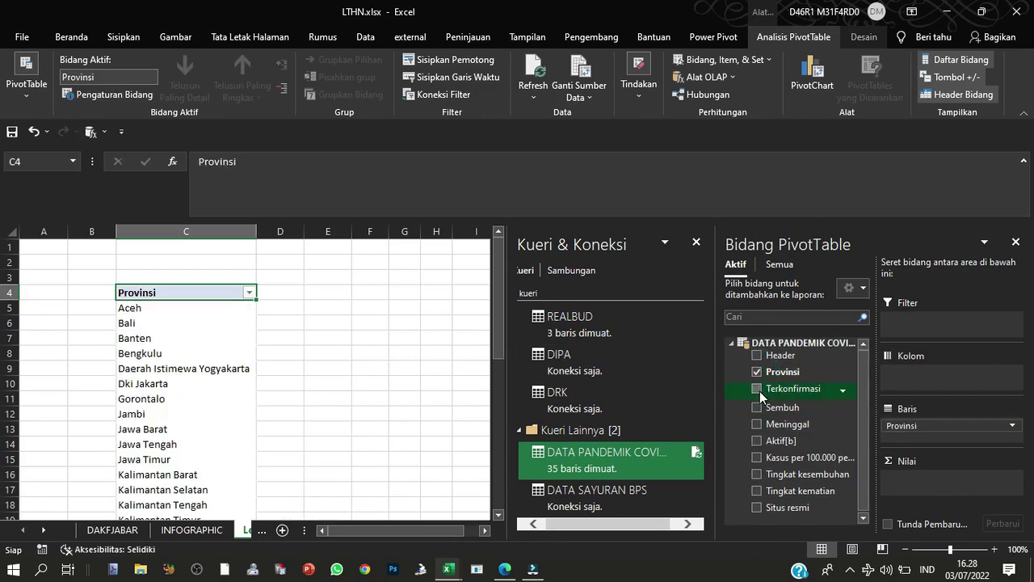
pyautogui.click(758, 392)
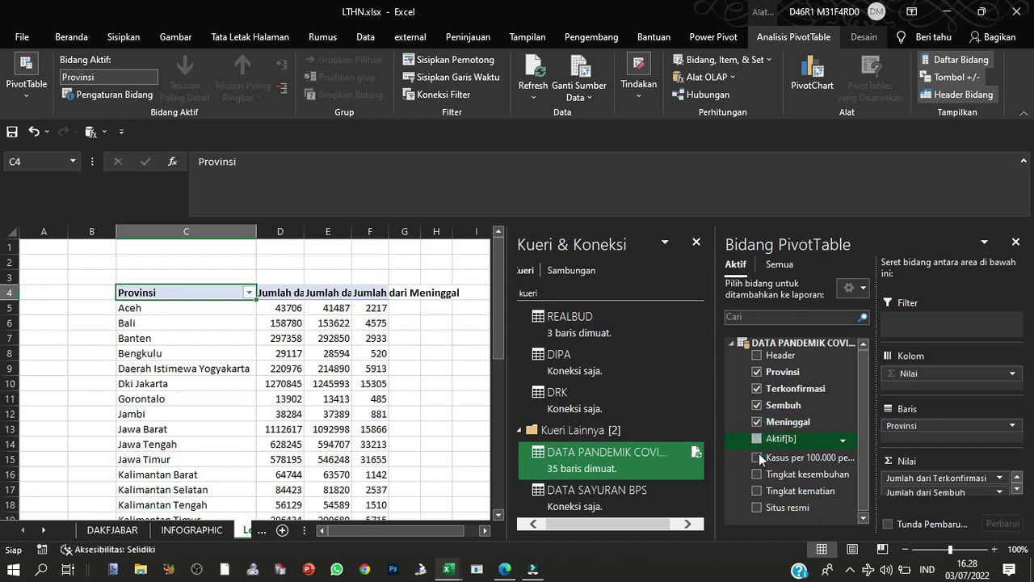
pyautogui.click(757, 457)
pyautogui.click(758, 475)
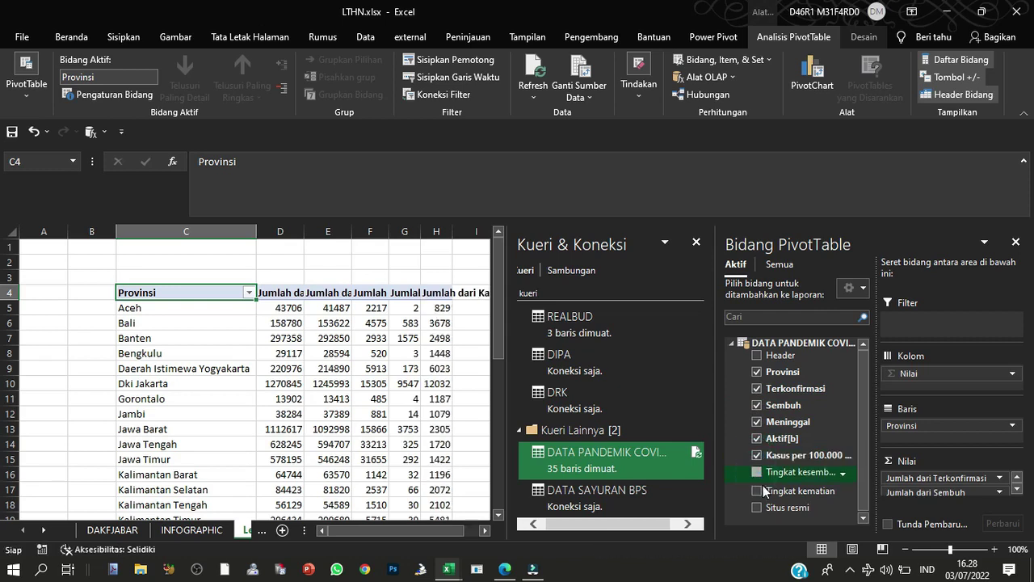
pyautogui.click(757, 491)
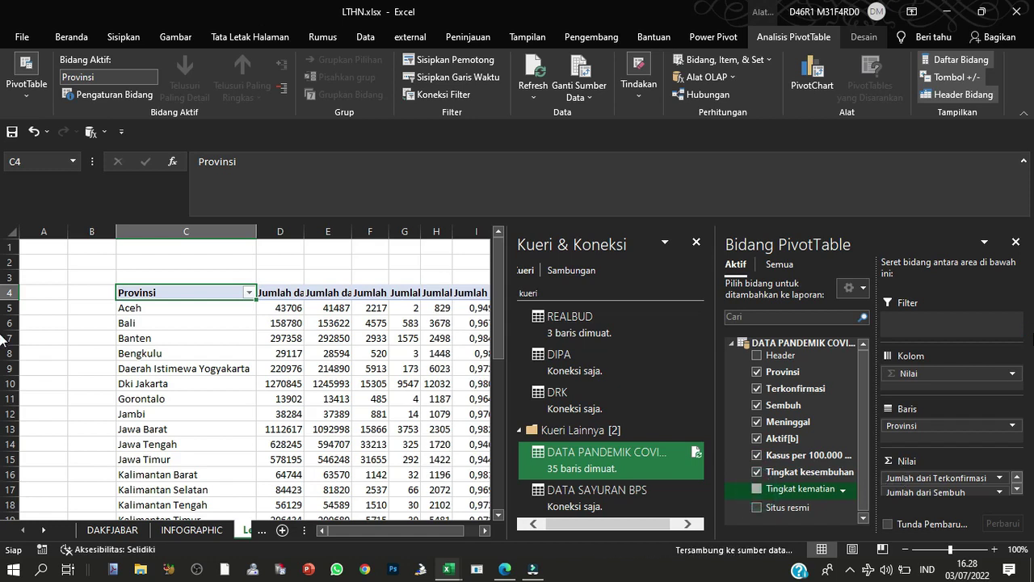
# Close the queries pane and start replacing the 'Jumlah dari' prefix from header D4
pyautogui.click(697, 242)
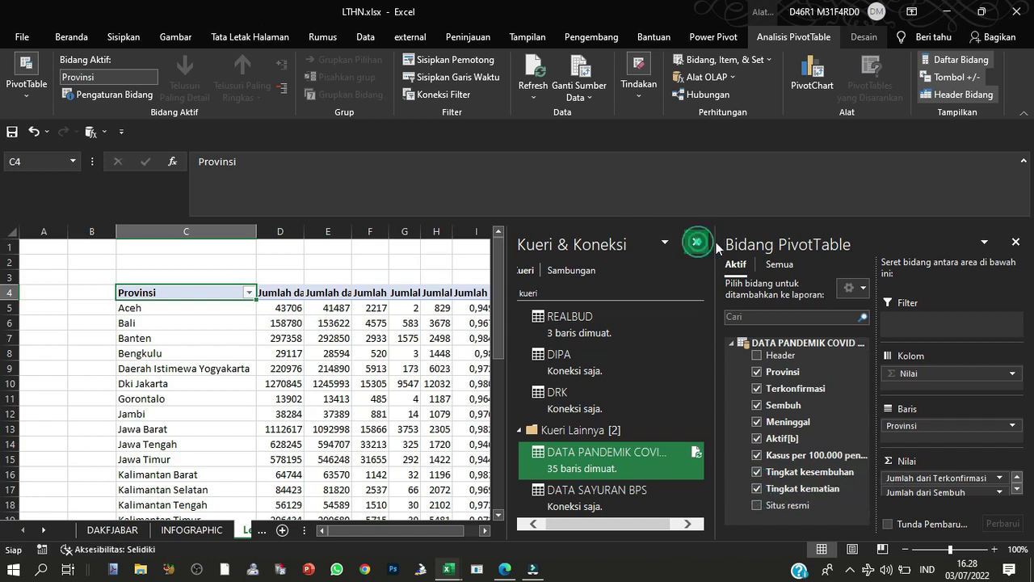
pyautogui.click(280, 293)
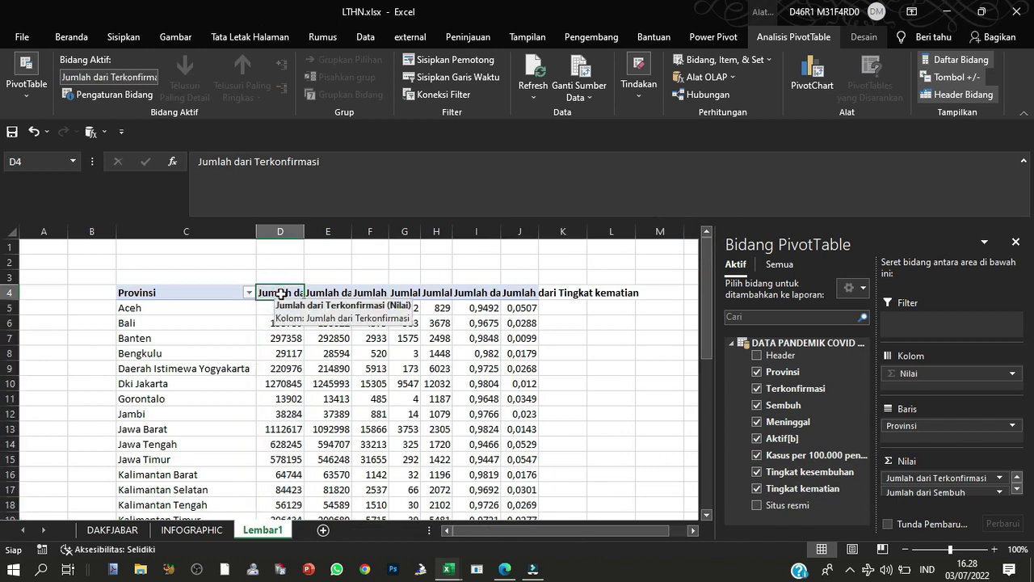
pyautogui.hotkey('ctrl', 'f')
pyautogui.click(642, 258)
# Replace All 'Jumlah dari' prefixes with nothing, then autofit columns D–J
pyautogui.click(603, 389)
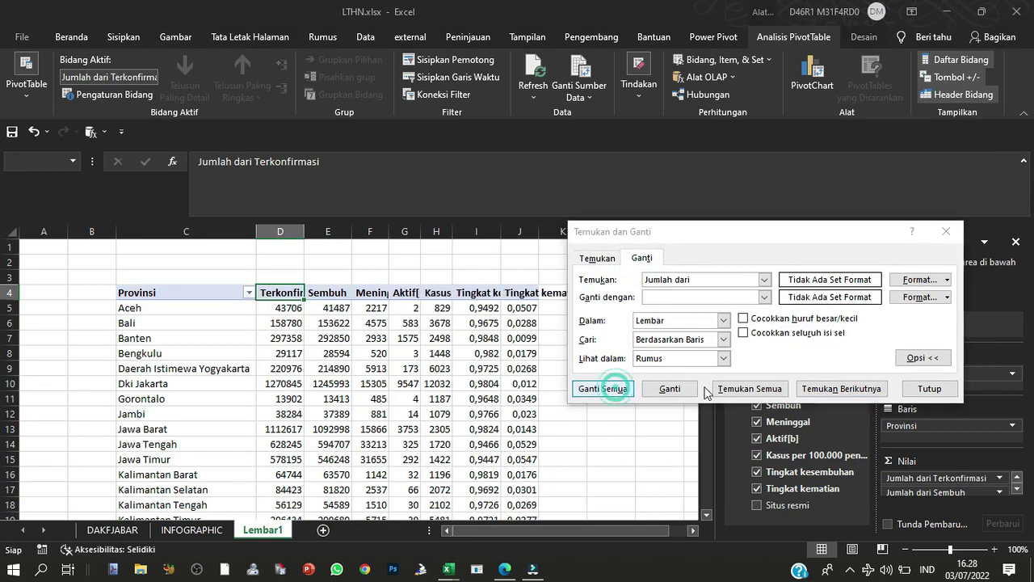
pyautogui.click(526, 330)
pyautogui.click(922, 389)
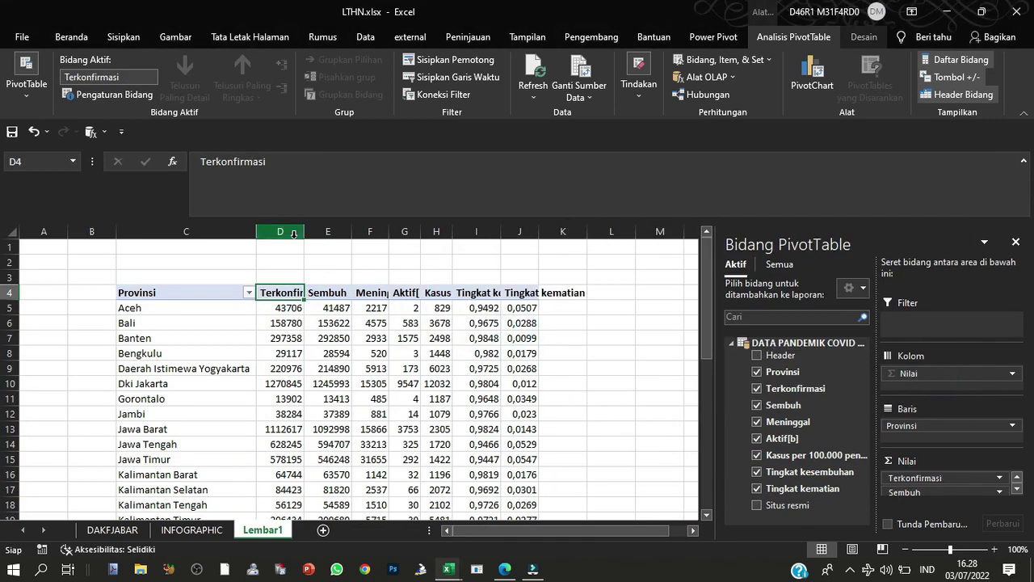
pyautogui.moveTo(280, 231); pyautogui.dragTo(529, 227)
pyautogui.doubleClick(530, 228)
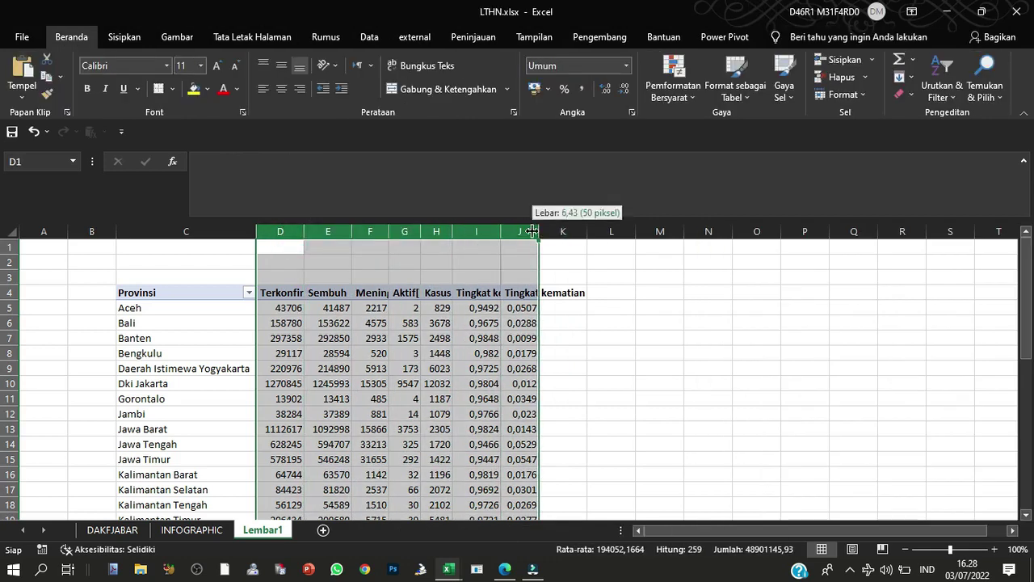
pyautogui.click(323, 308)
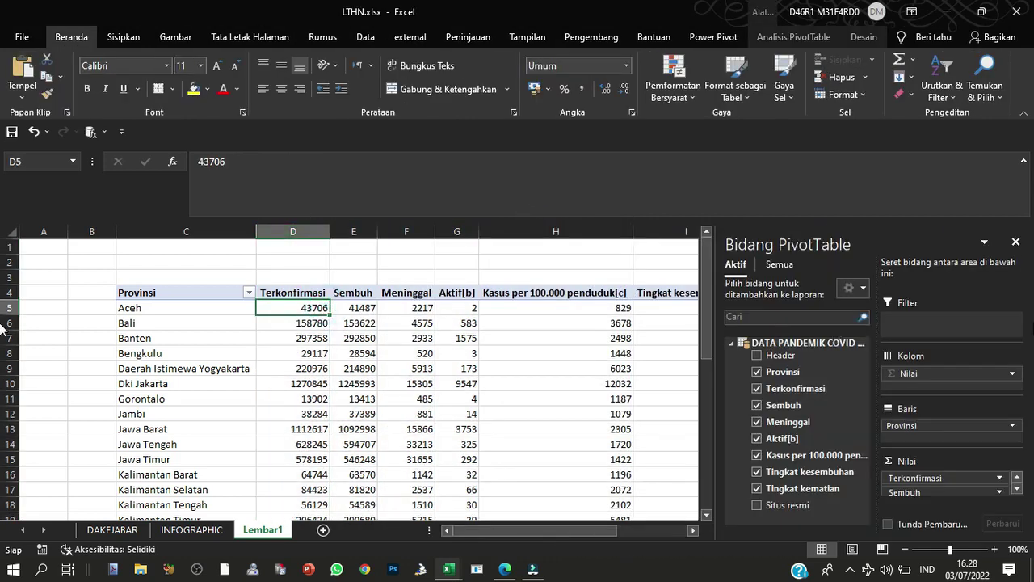
pyautogui.click(1016, 243)
# Format the two rate columns I5:J40 as percentages with two decimals
pyautogui.moveTo(757, 308); pyautogui.dragTo(814, 305)
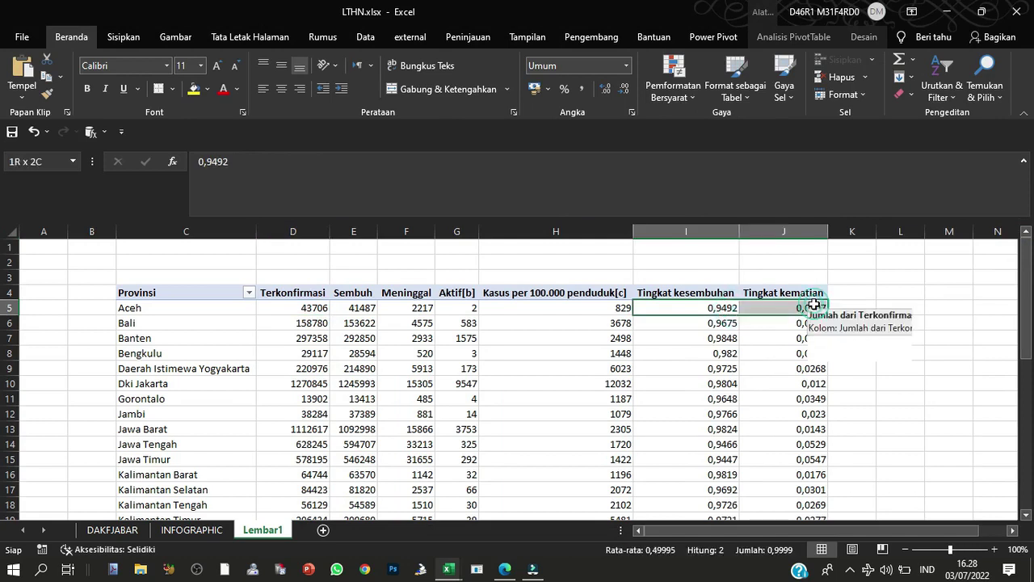
pyautogui.hotkey('ctrl', 'shift', 'Down')
pyautogui.click(564, 89)
pyautogui.click(606, 89)
pyautogui.click(605, 89)
# Turn headers D4:J4 into vertical text and narrow columns D–J to fit
pyautogui.click(272, 292)
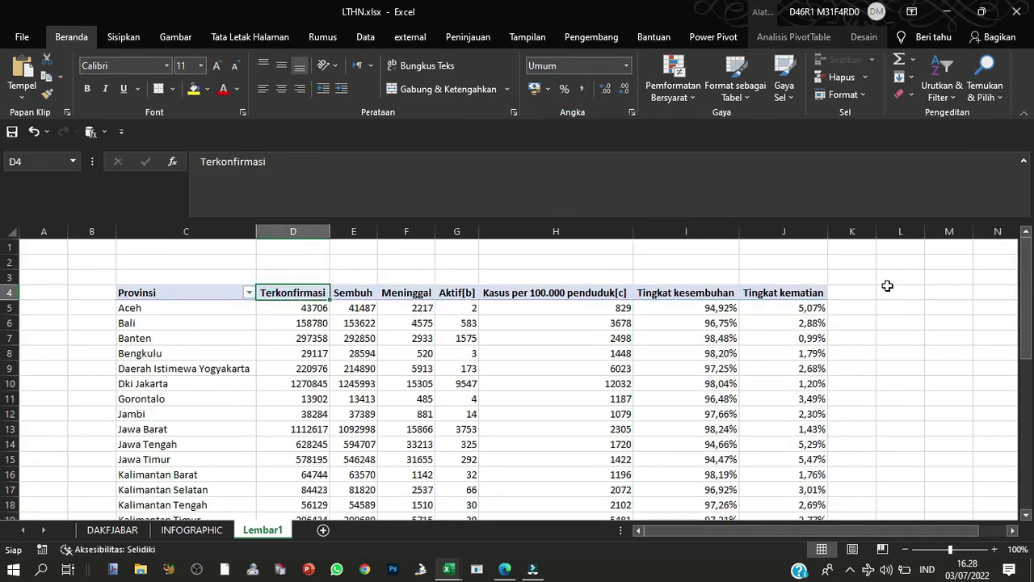
pyautogui.keyDown('shift'); pyautogui.click(816, 292); pyautogui.keyUp('shift')
pyautogui.click(326, 65)
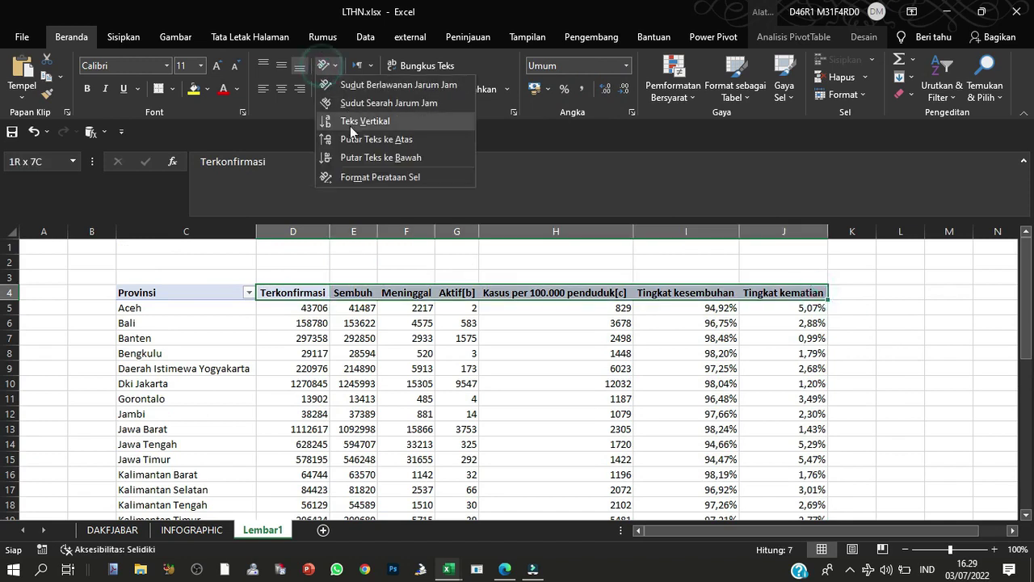
pyautogui.click(376, 139)
pyautogui.moveTo(292, 231); pyautogui.dragTo(823, 233)
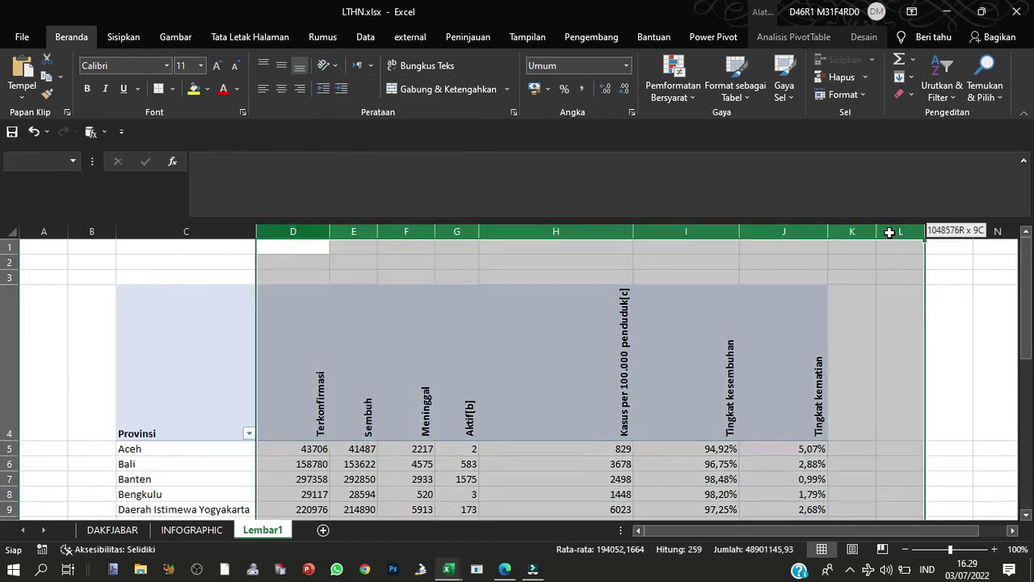
pyautogui.doubleClick(823, 233)
pyautogui.scroll(-2, 782, 235)
pyautogui.scroll(2, 286, 330)
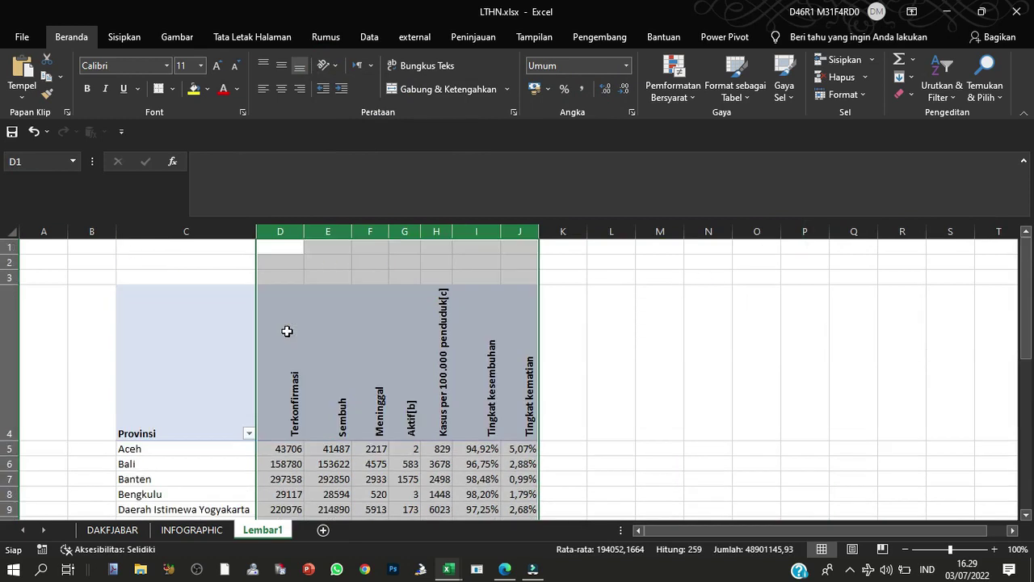
pyautogui.scroll(-1, 300, 388)
pyautogui.click(330, 433)
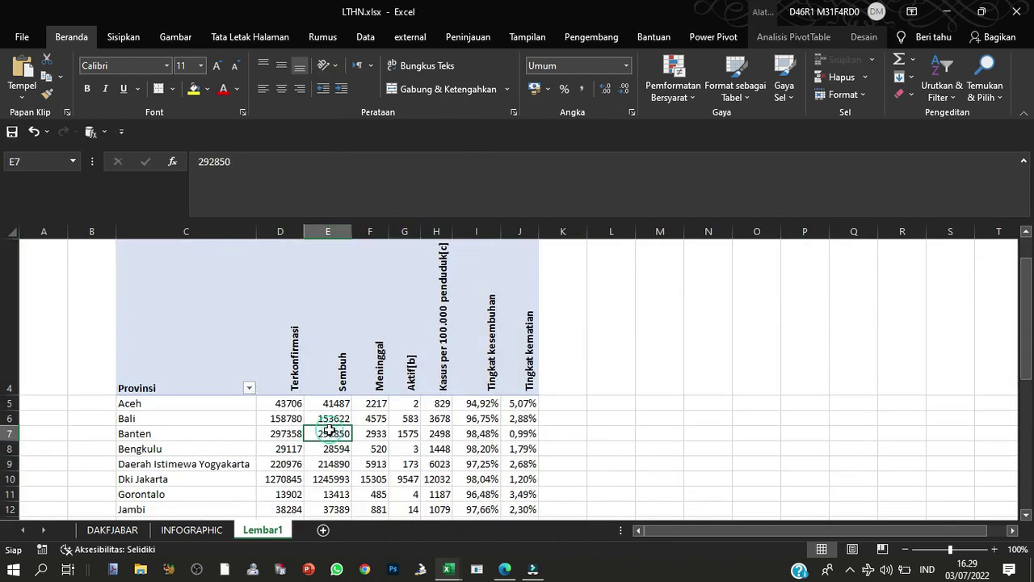
pyautogui.click(129, 37)
# Launch 3D Maps from the Insert ribbon and open the Tur 2 tour
pyautogui.click(546, 85)
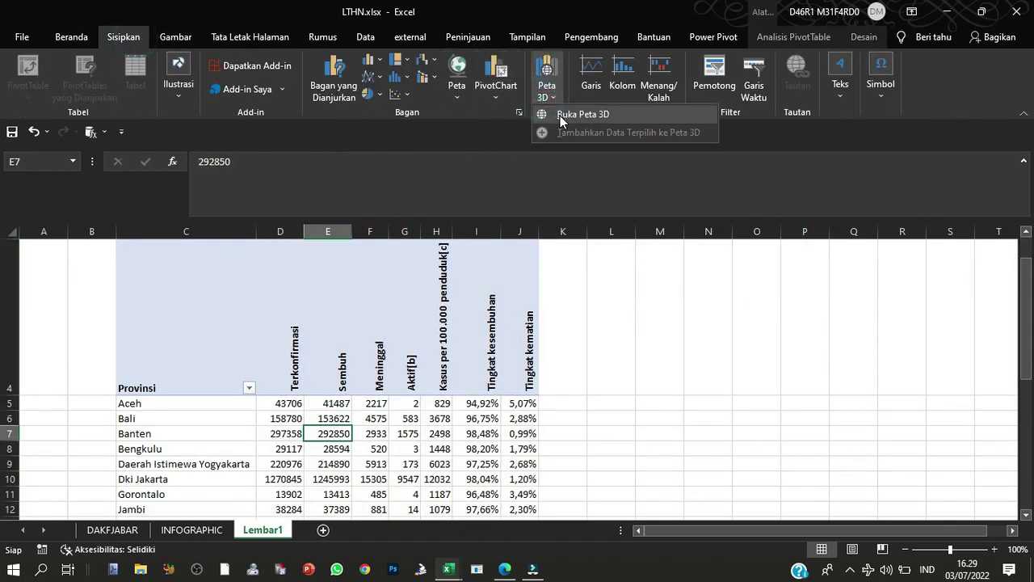
pyautogui.click(584, 104)
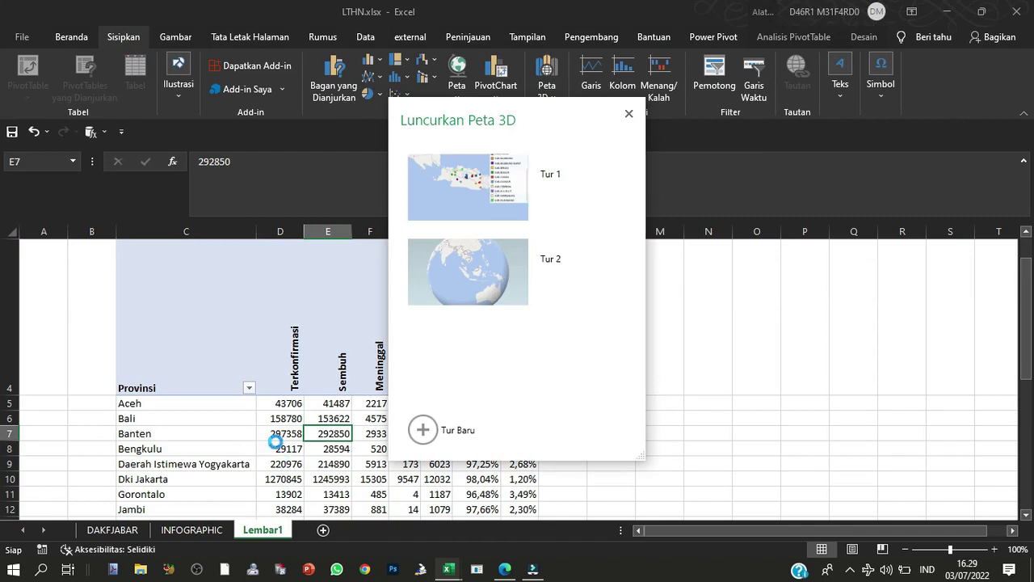
pyautogui.click(479, 282)
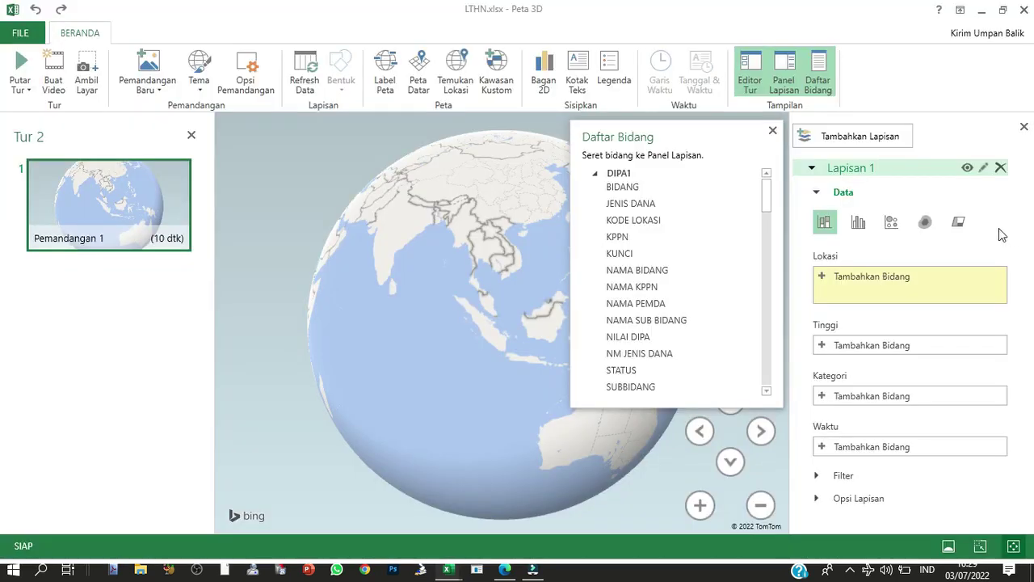
# Collapse the DIPA1, DRK1, KONTRAK, REALBUD and REALBUN tables, leaving the Covid table expanded
pyautogui.click(597, 174)
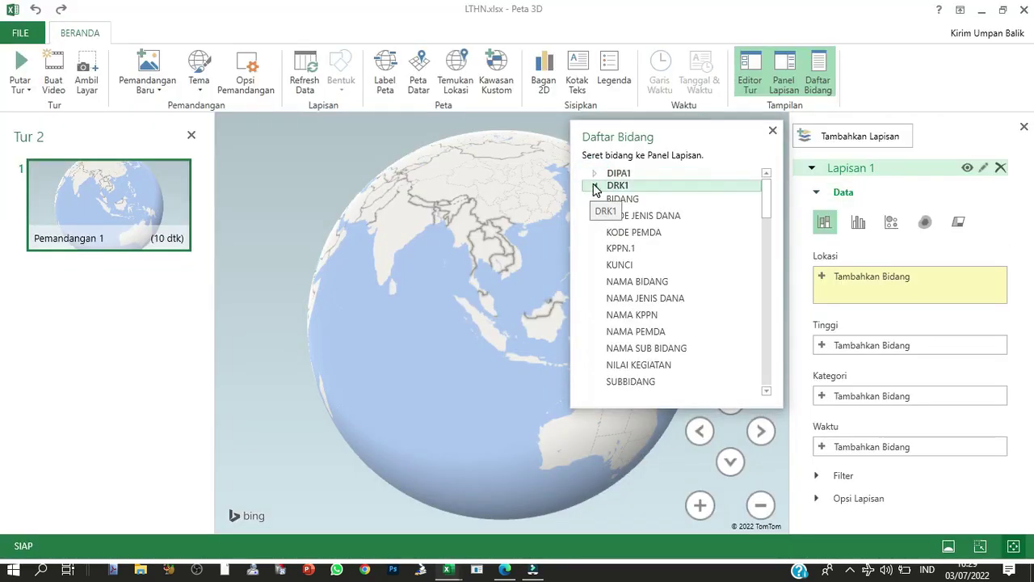
pyautogui.click(596, 185)
pyautogui.click(595, 196)
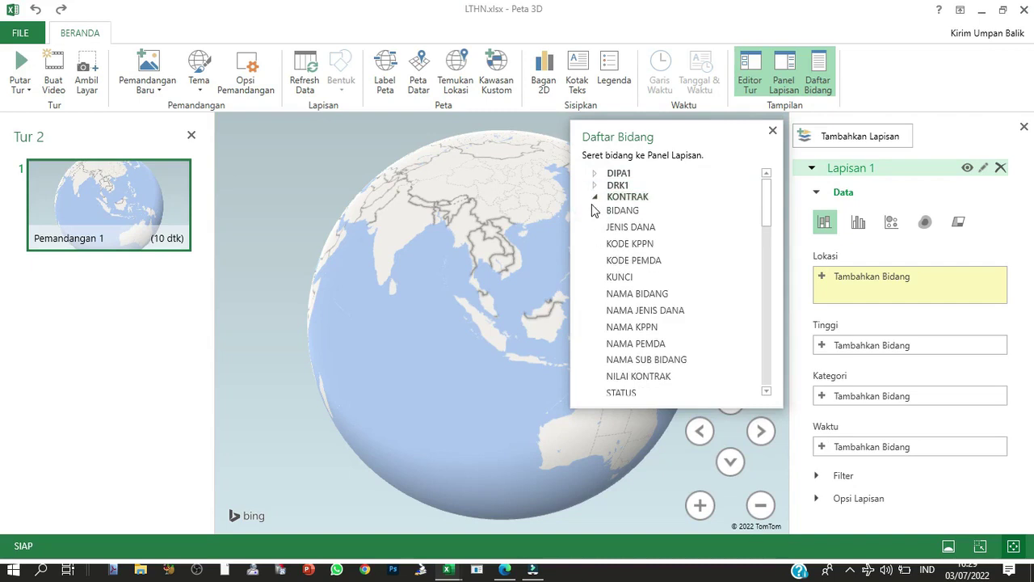
pyautogui.click(596, 197)
pyautogui.click(595, 208)
pyautogui.click(596, 219)
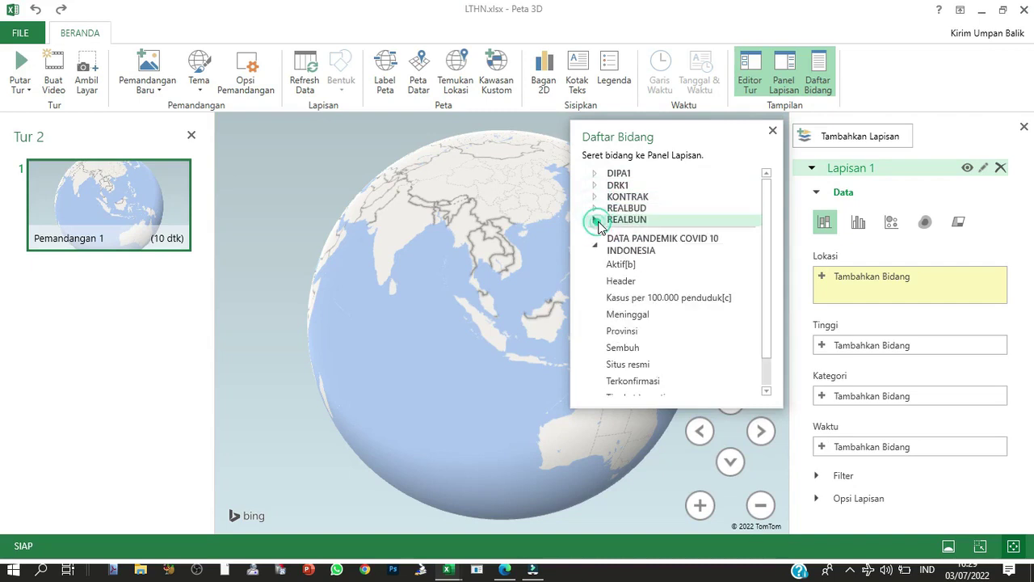
pyautogui.click(663, 246)
pyautogui.click(663, 247)
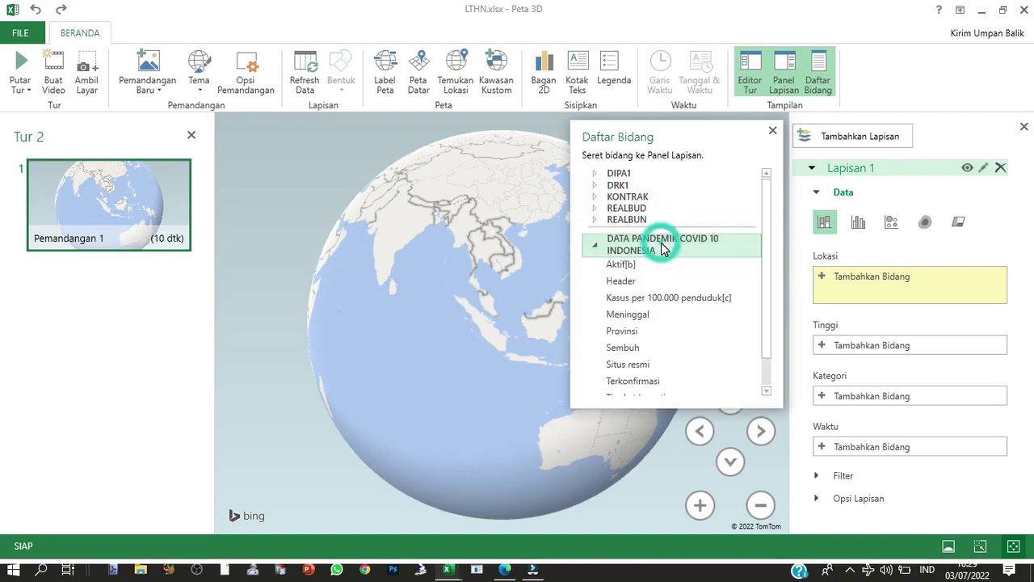
# Set Provinsi as Lapisan 1's location with type State/Province
pyautogui.click(897, 281)
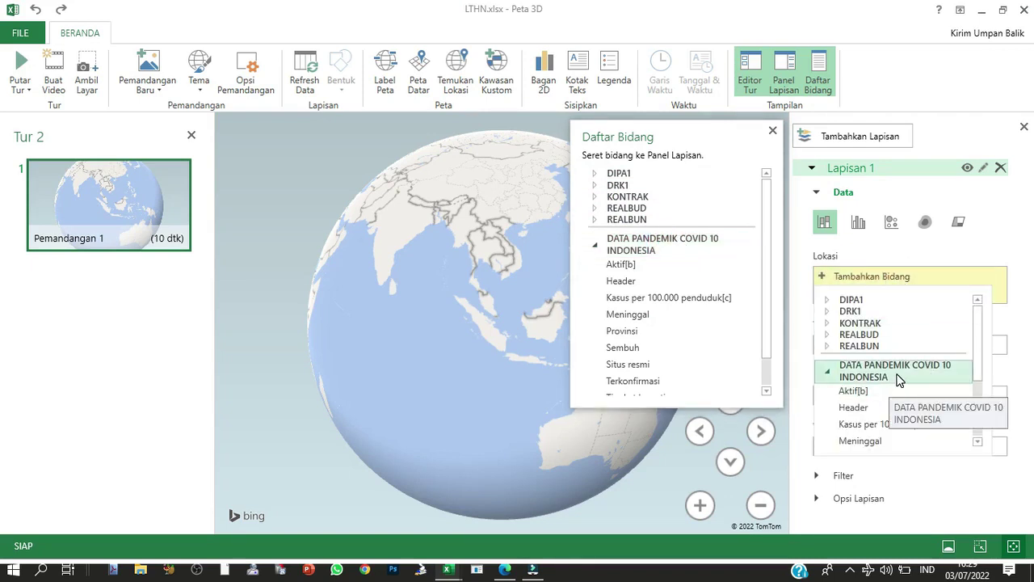
pyautogui.scroll(-1, 901, 380)
pyautogui.scroll(1, 920, 414)
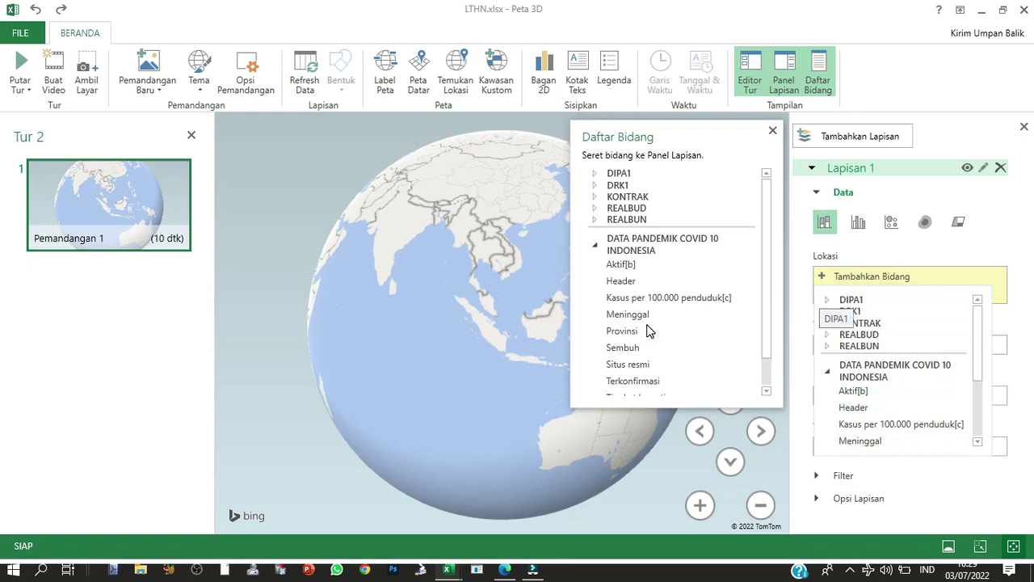
pyautogui.scroll(-3, 890, 356)
pyautogui.click(889, 346)
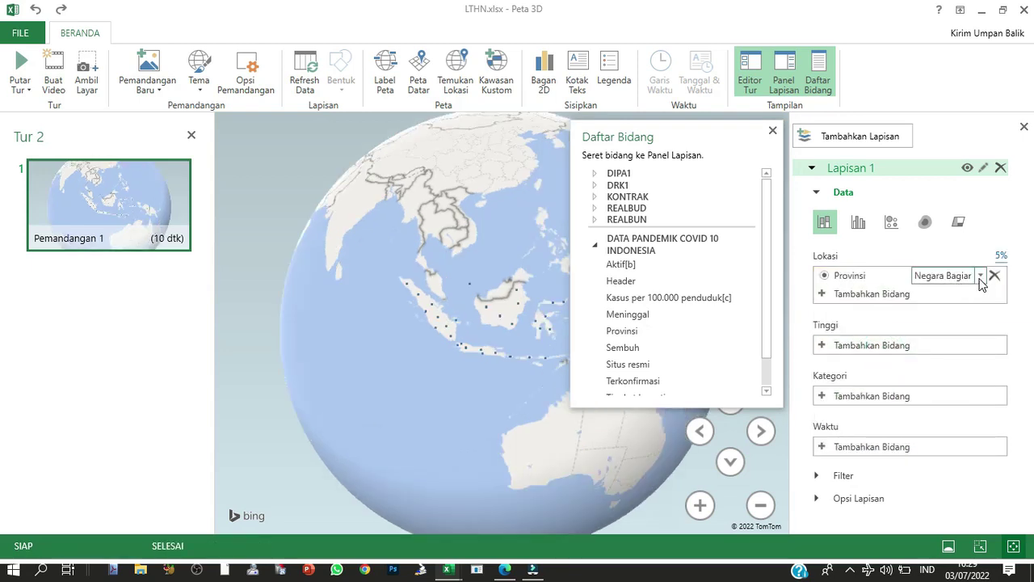
pyautogui.click(981, 276)
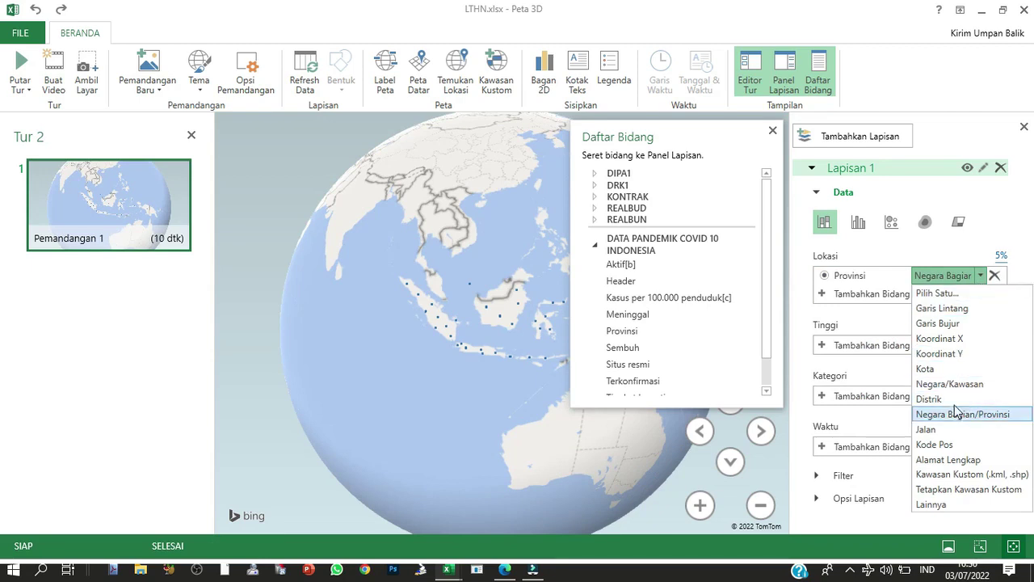
pyautogui.click(1001, 415)
# Use Sembuh as the column height
pyautogui.click(906, 347)
pyautogui.scroll(-1, 919, 437)
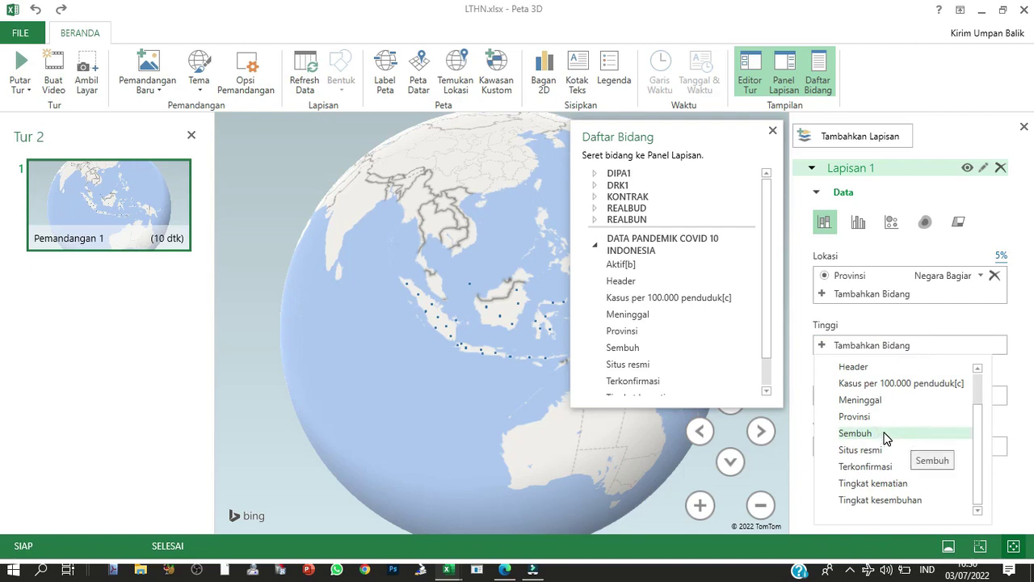
pyautogui.click(886, 437)
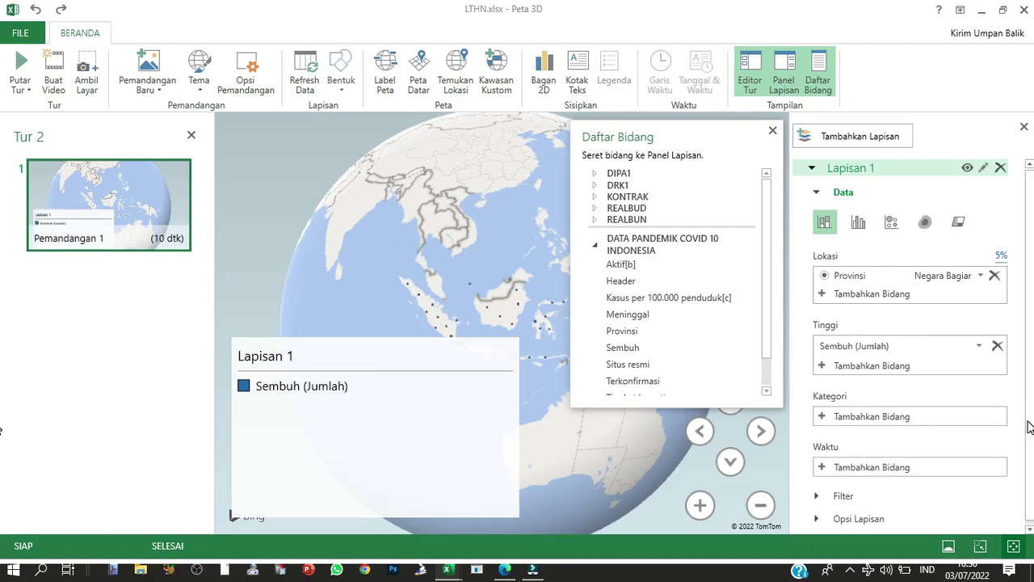
# Colour the columns by Provinsi category and switch to a flat map
pyautogui.click(892, 420)
pyautogui.click(891, 345)
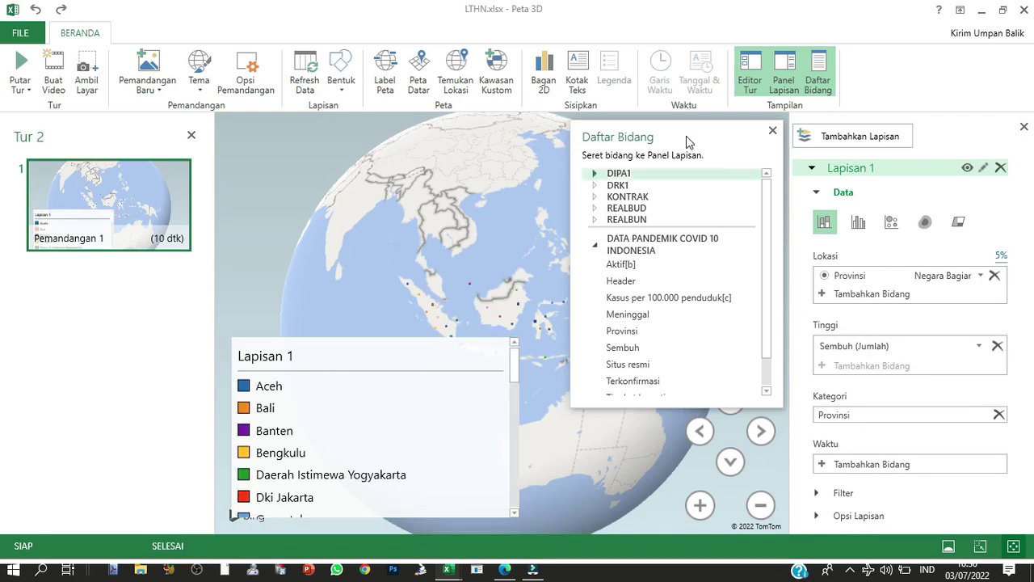
pyautogui.click(773, 130)
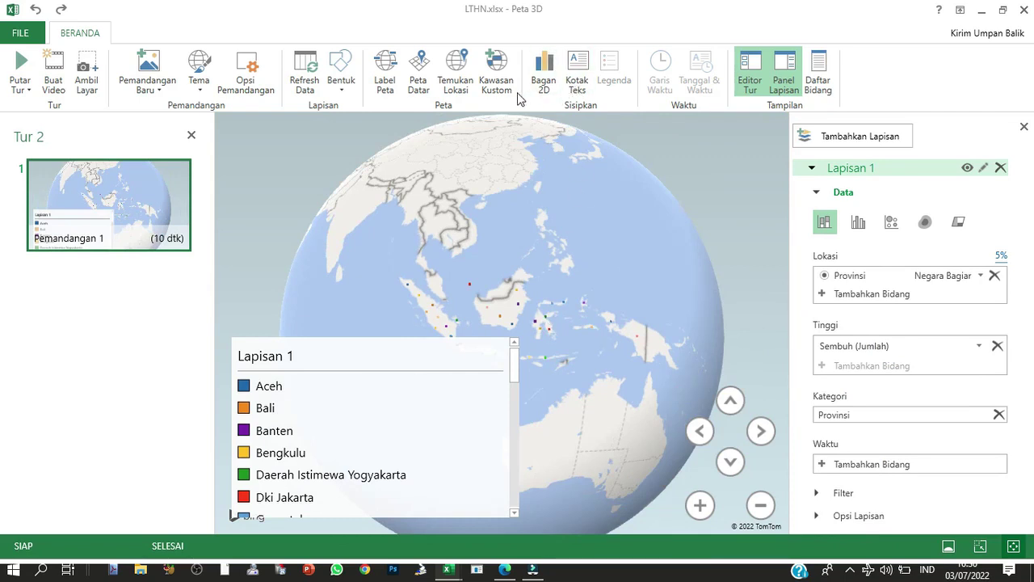
pyautogui.click(418, 76)
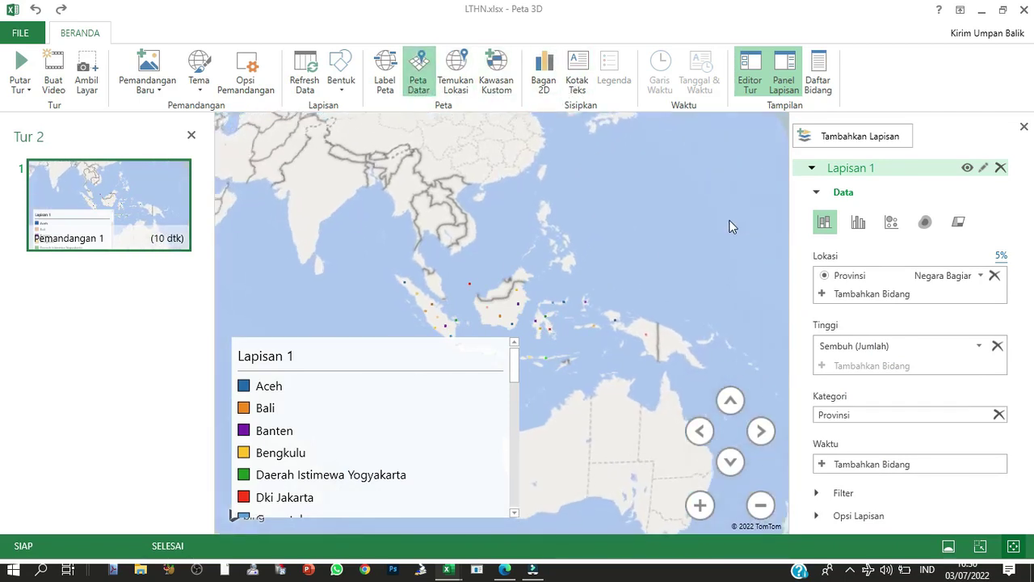
# Move the province legend to the map's top right
pyautogui.click(369, 362)
pyautogui.moveTo(369, 362)
pyautogui.mouseDown()
pyautogui.moveTo(536, 264)
pyautogui.moveTo(655, 132)
pyautogui.moveTo(633, 459)
pyautogui.mouseUp()
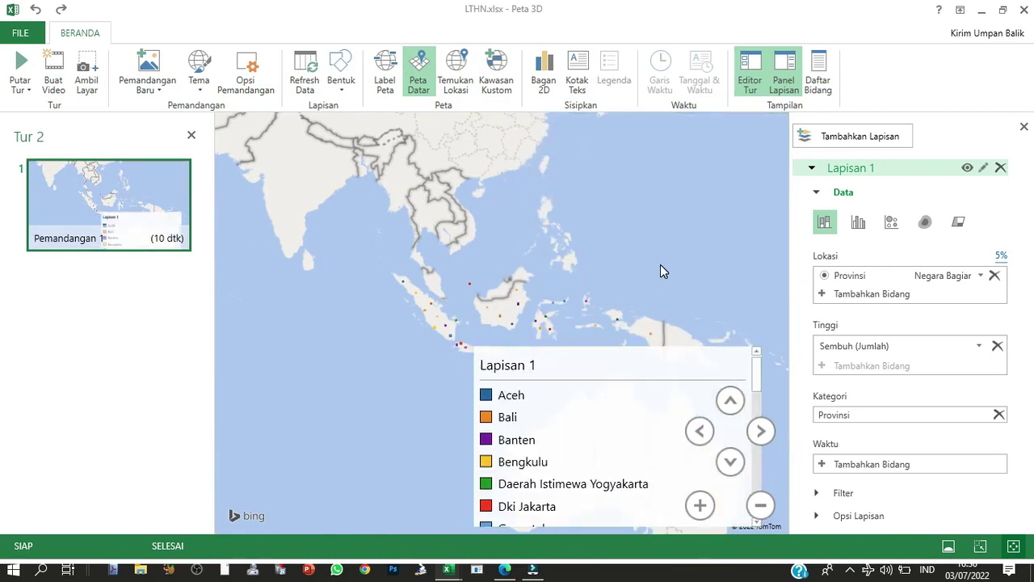
pyautogui.scroll(-1, 679, 294)
pyautogui.scroll(-1, 679, 294)
pyautogui.scroll(2, 678, 294)
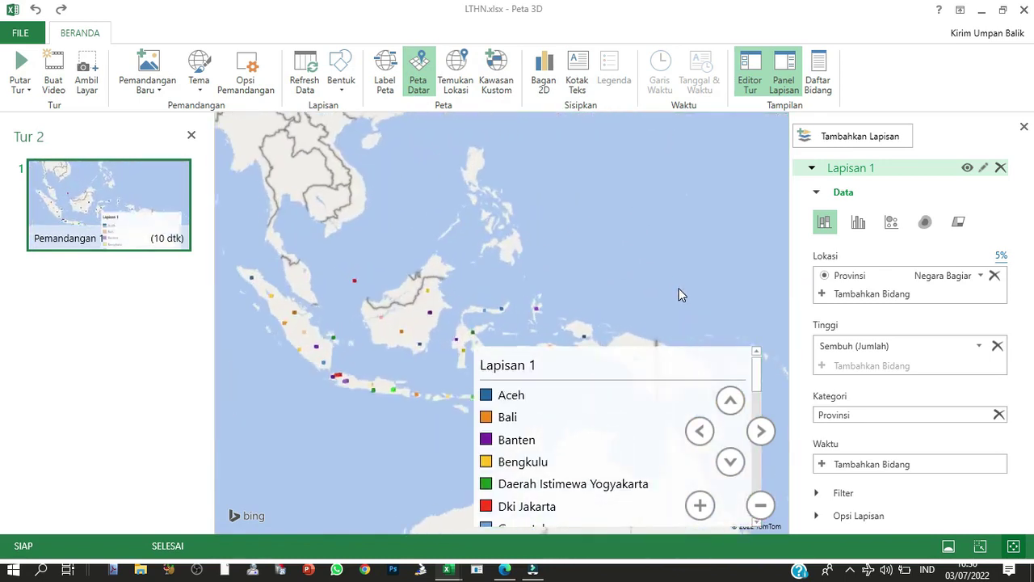
pyautogui.scroll(1, 659, 311)
pyautogui.scroll(-1, 659, 311)
pyautogui.click(629, 366)
pyautogui.moveTo(629, 365)
pyautogui.mouseDown()
pyautogui.moveTo(663, 145)
pyautogui.moveTo(654, 133)
pyautogui.mouseUp()
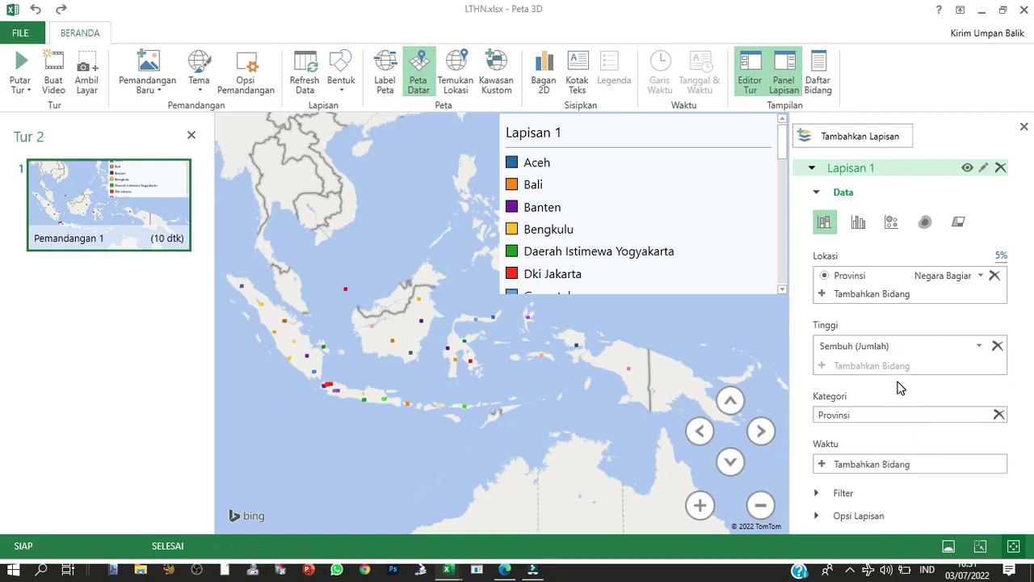
# Customize the data card to add Meninggal and Terkonfirmasi and drop Kasus per 100.000 penduduk
pyautogui.click(887, 516)
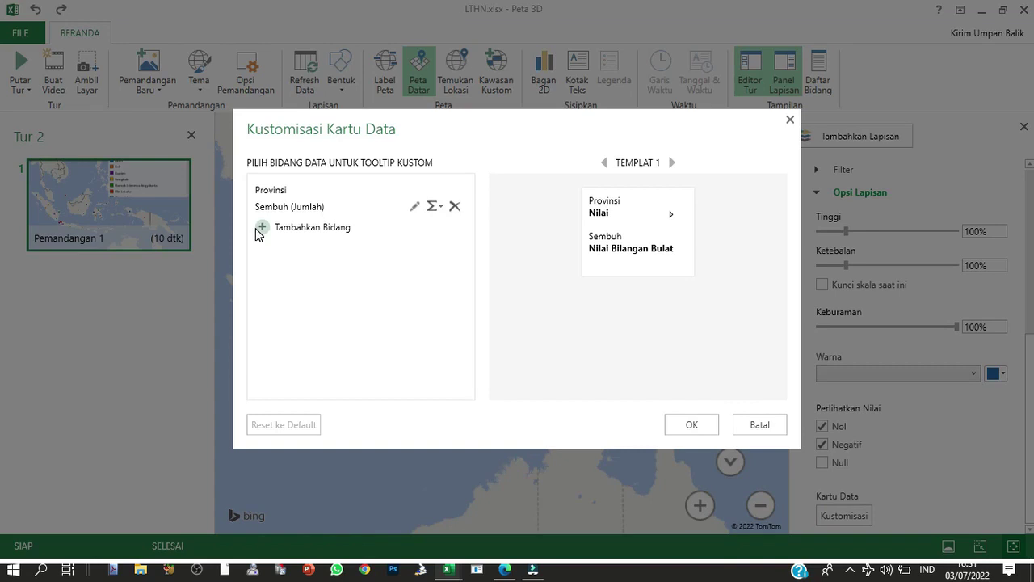
pyautogui.click(260, 228)
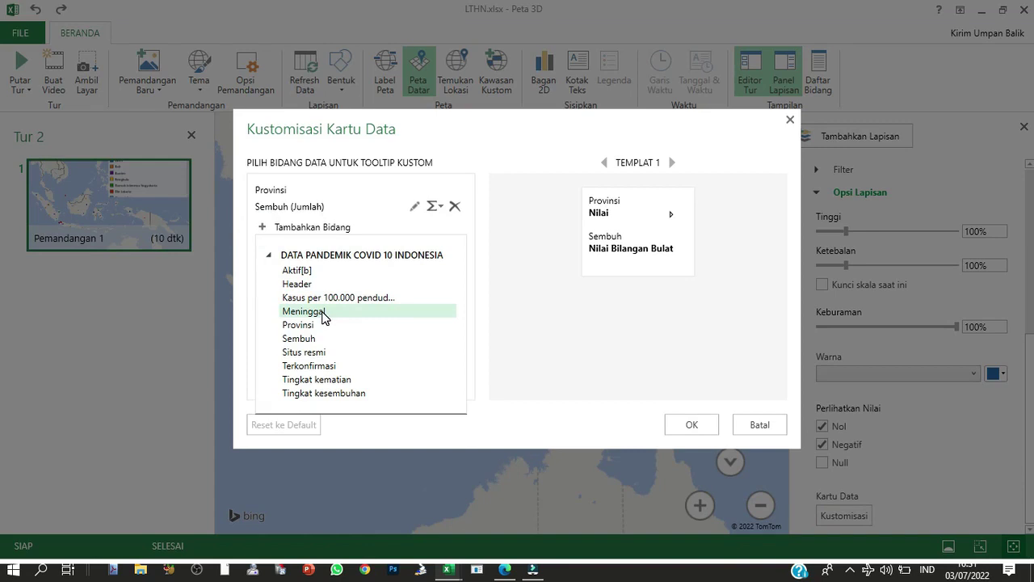
pyautogui.click(323, 312)
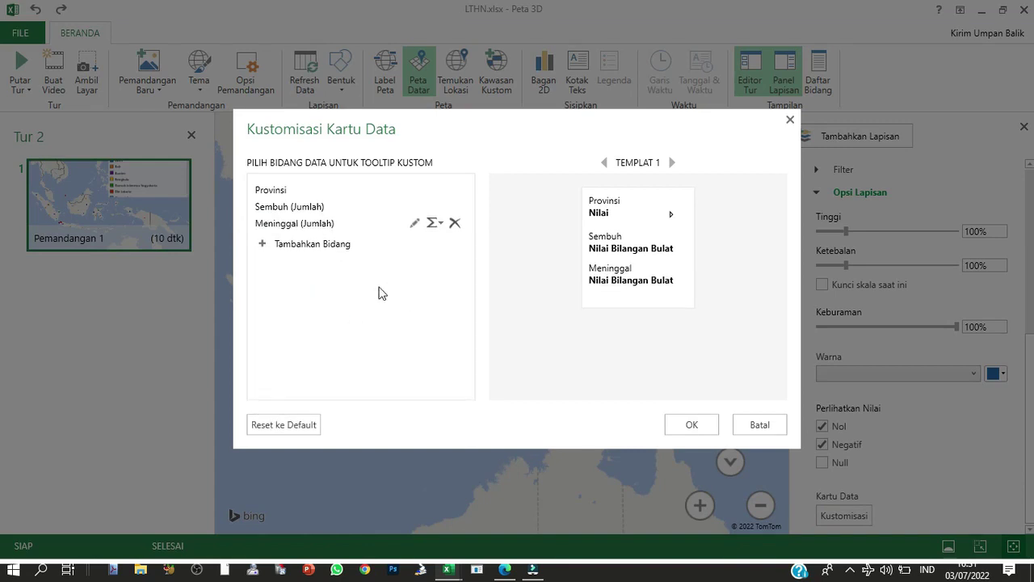
pyautogui.click(262, 244)
pyautogui.click(379, 315)
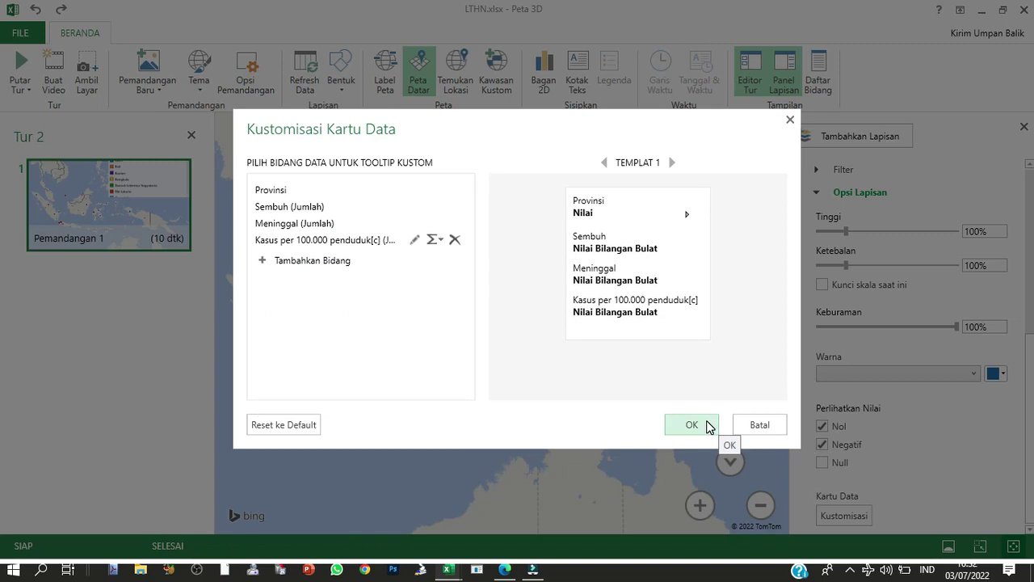
pyautogui.click(262, 260)
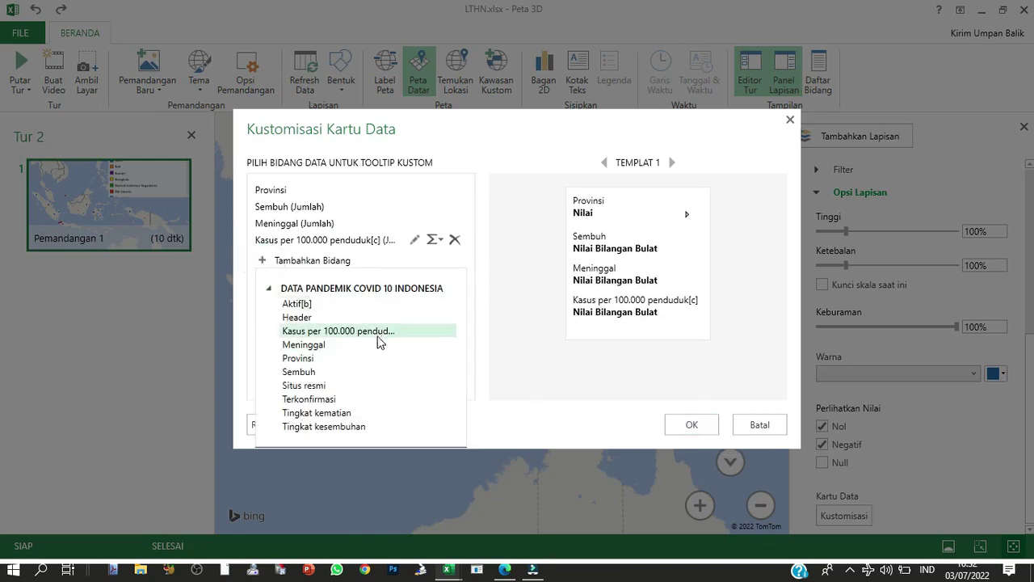
pyautogui.click(321, 400)
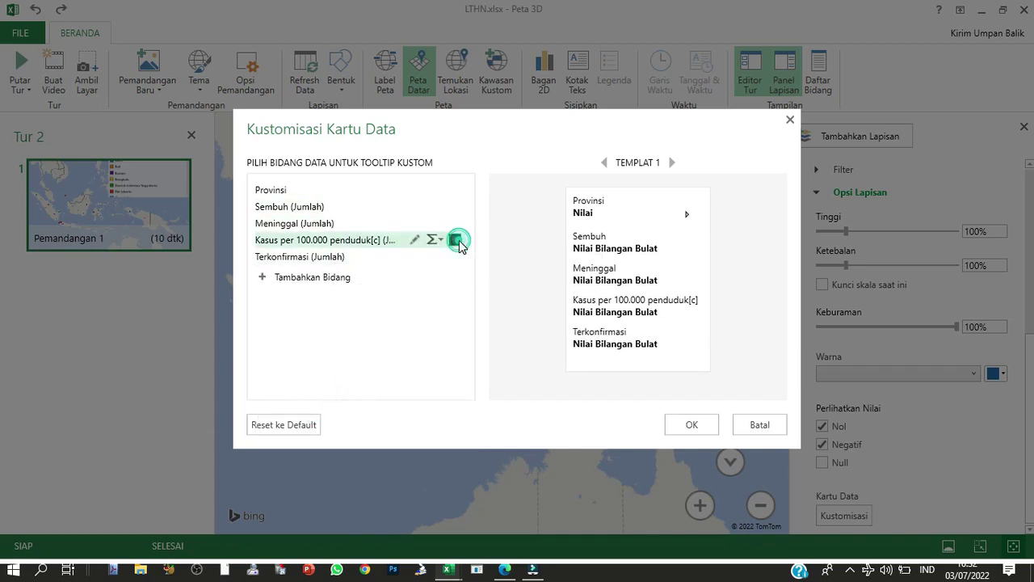
pyautogui.click(455, 239)
pyautogui.click(704, 426)
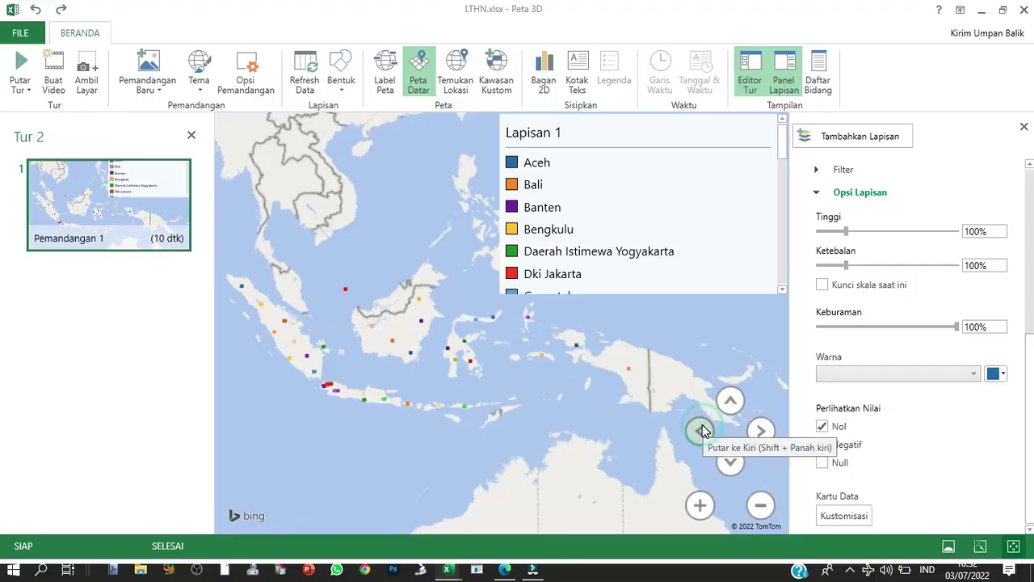
pyautogui.moveTo(329, 386)
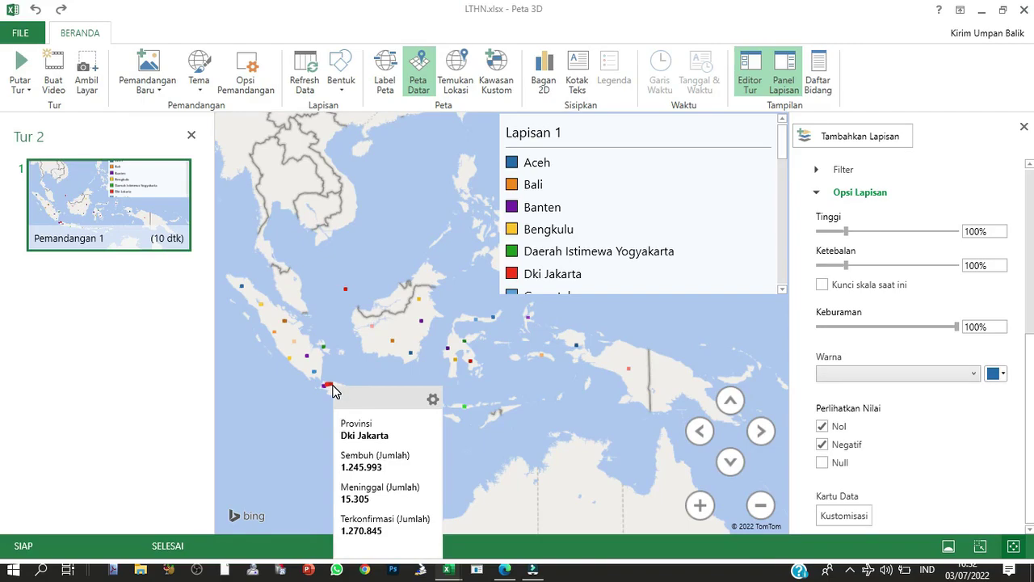
pyautogui.click(19, 66)
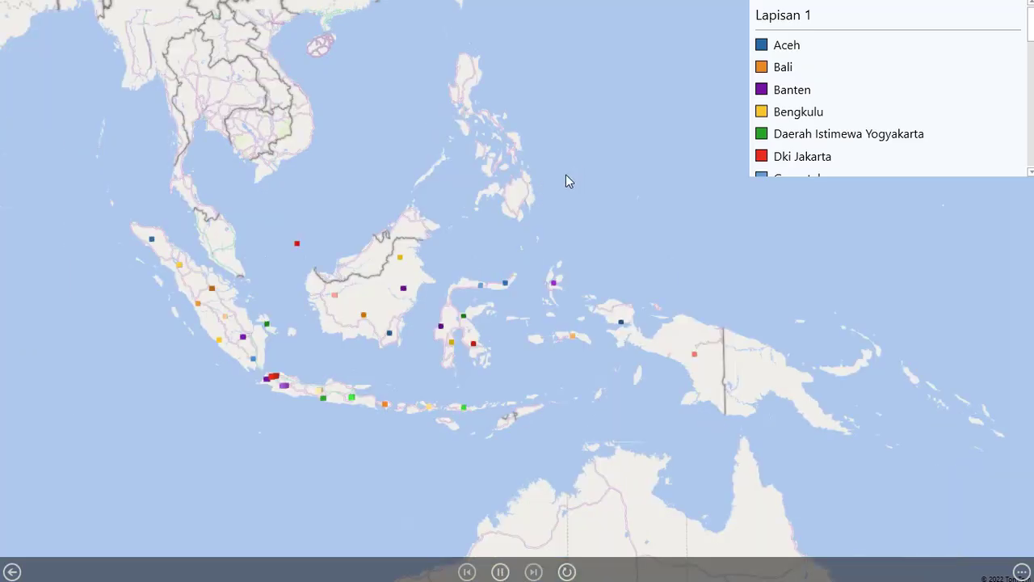
pyautogui.click(474, 348)
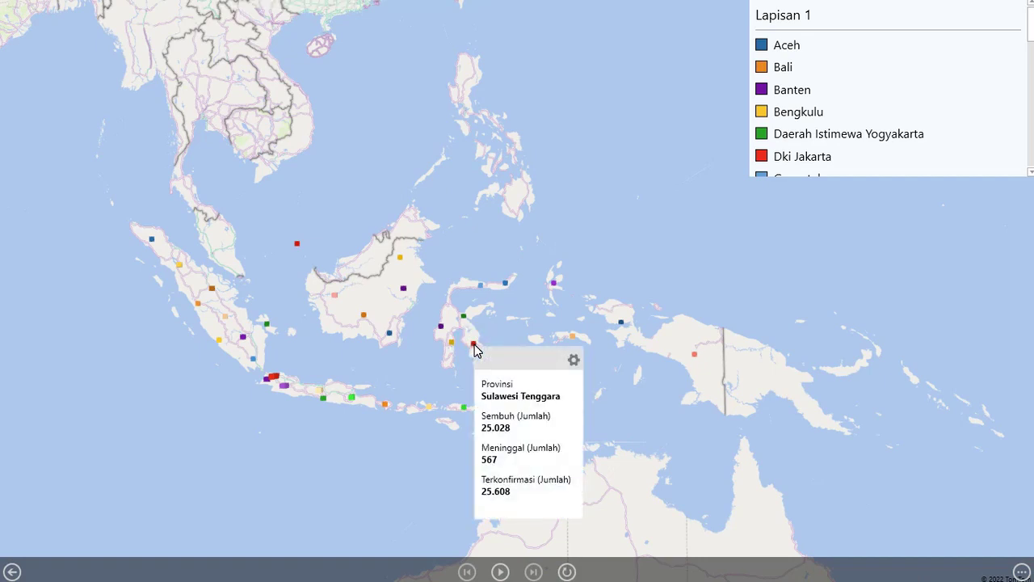
pyautogui.click(452, 344)
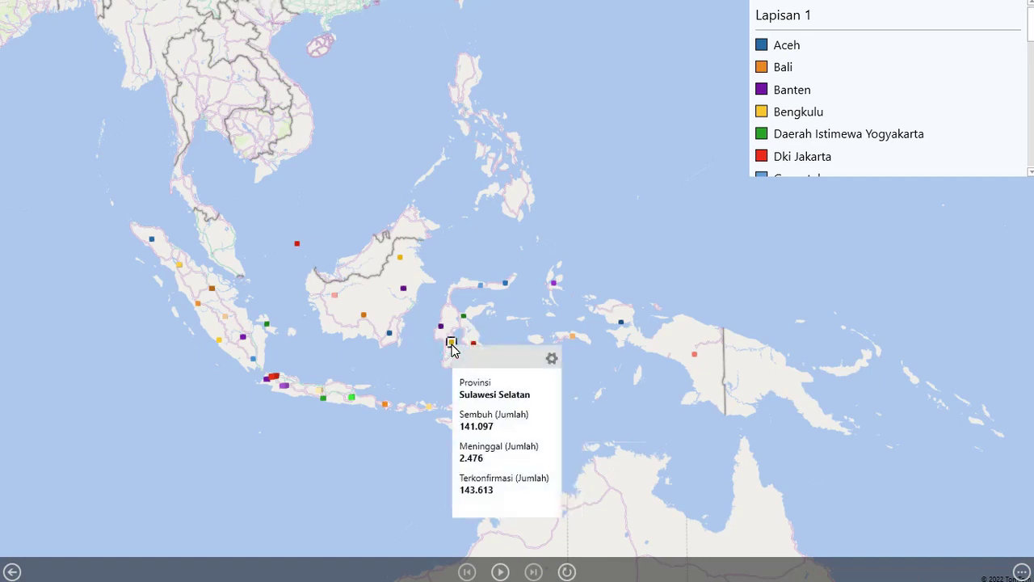
pyautogui.click(620, 324)
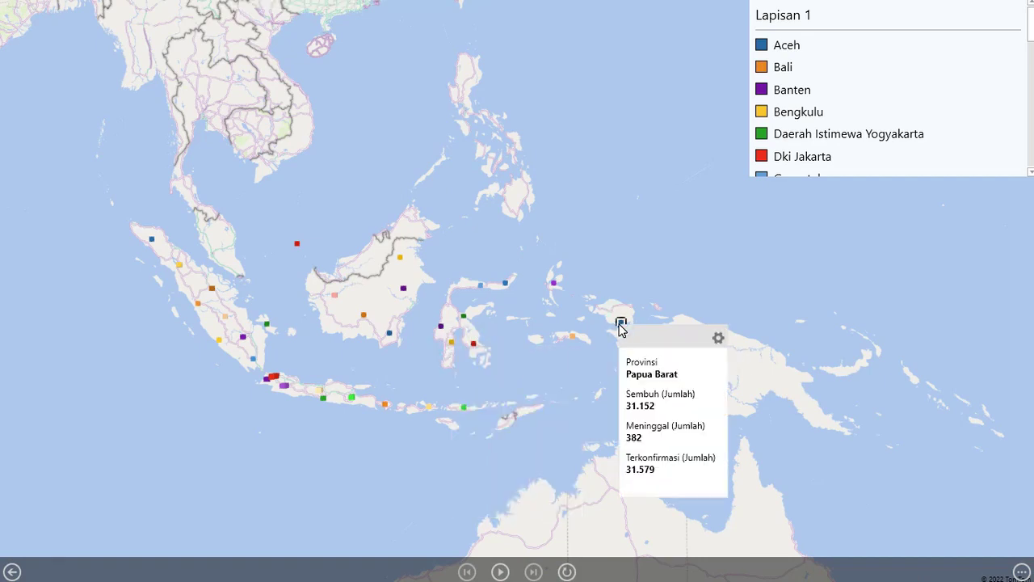
pyautogui.press('Escape')
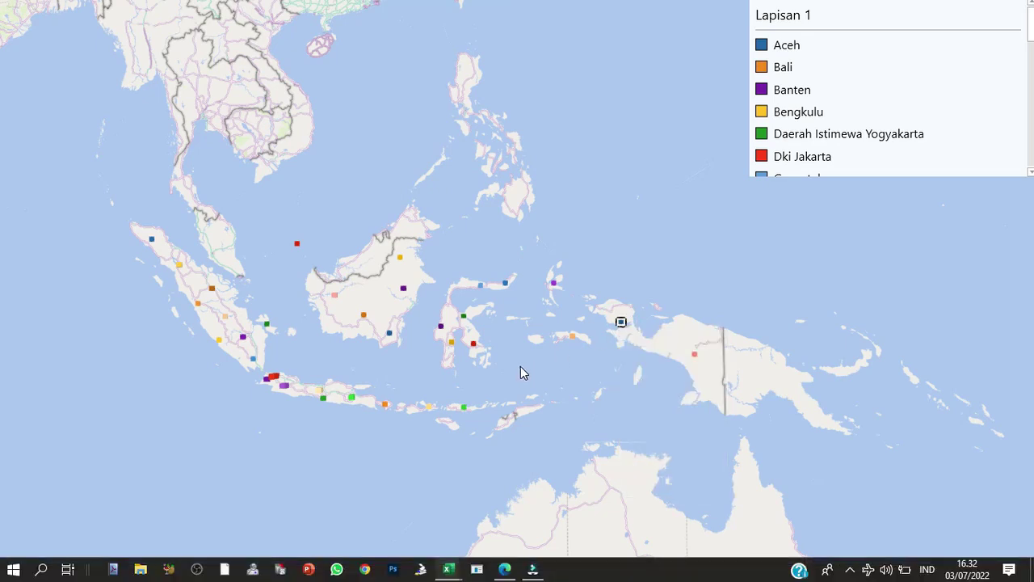
# Exit 3D Maps to get back to the Lembar1 province PivotTable in LTHN.xlsx, then show the hidden system tray icons
pyautogui.click(1028, 8)
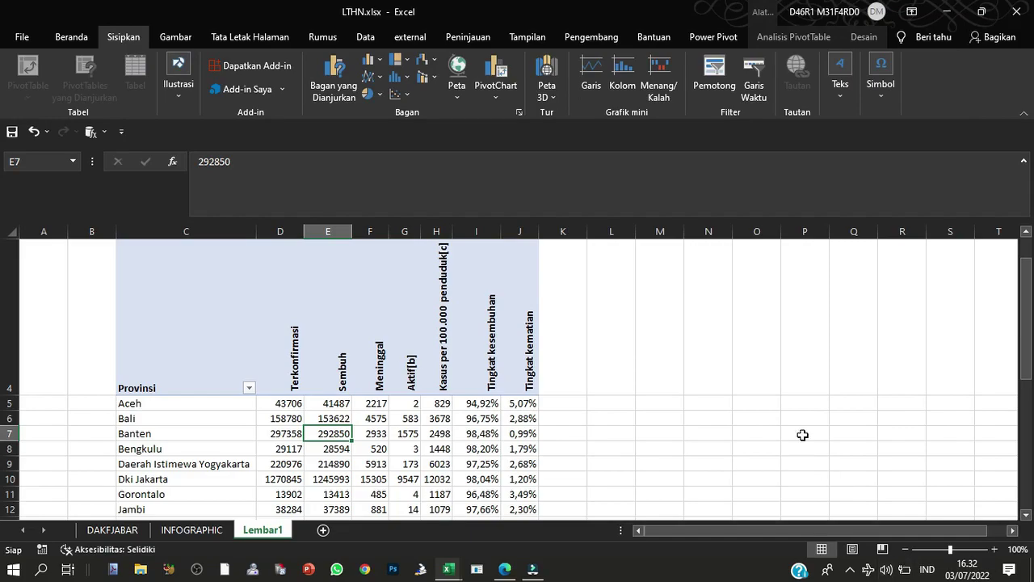
pyautogui.click(851, 571)
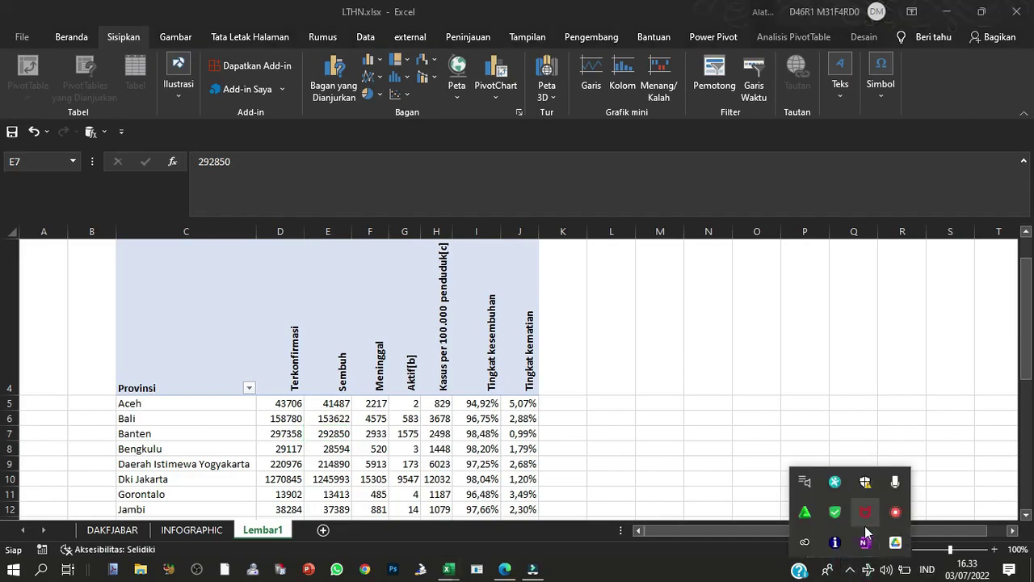